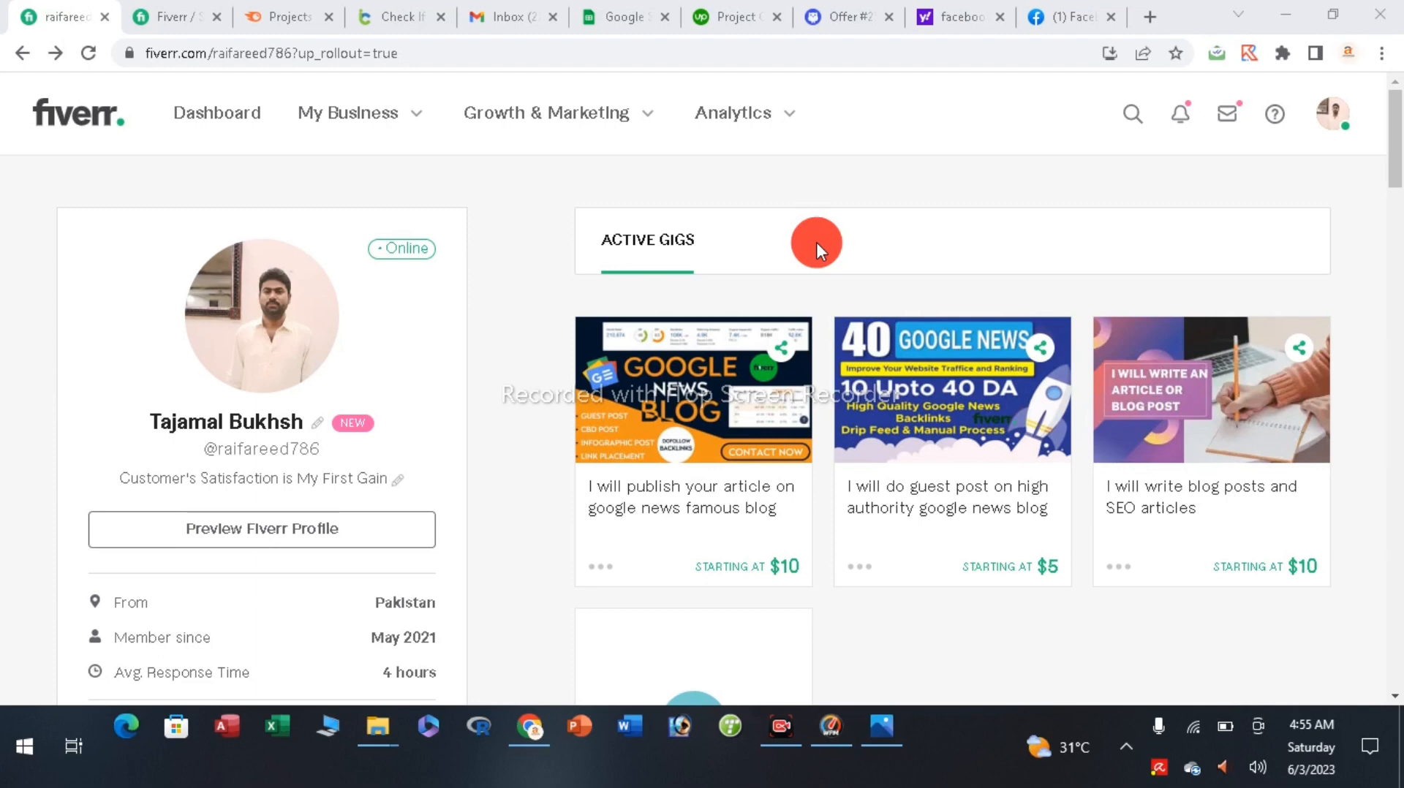
- Start creating a new gig from the profile's active gigs
{"action": "scroll", "coordinate": [816, 252], "scroll_direction": "down", "scroll_amount": 4}
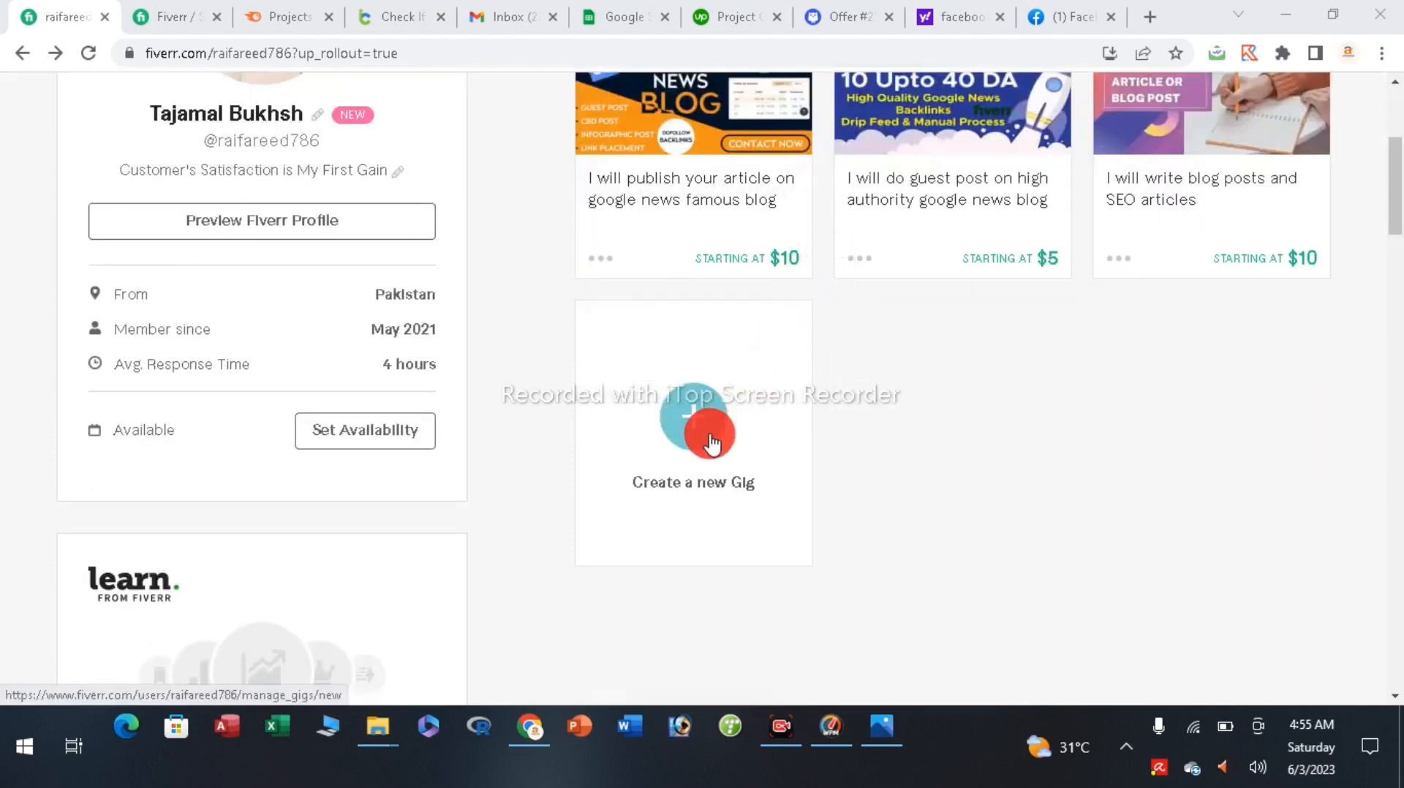
{"action": "left_click", "coordinate": [710, 439]}
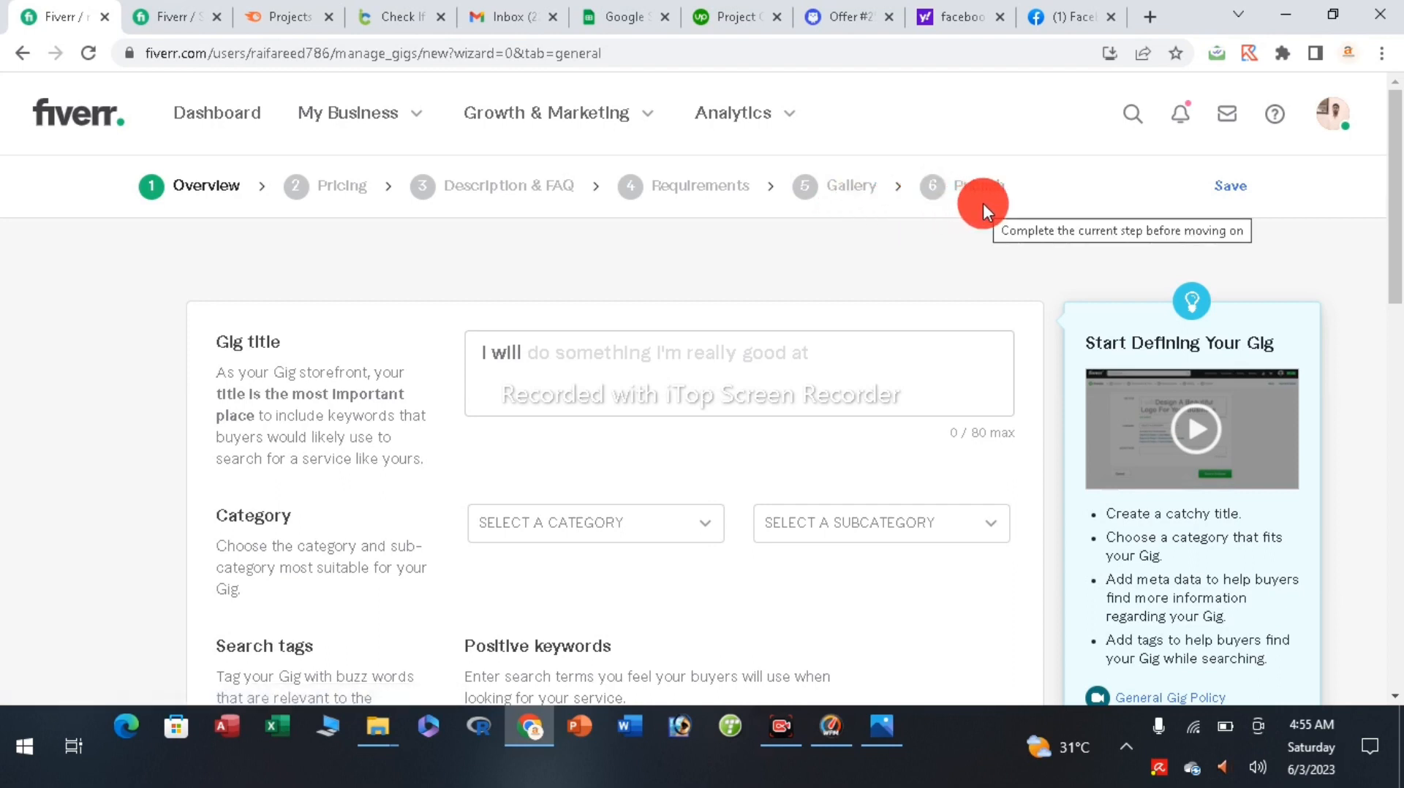
- Paste "tech guest posts on high da technology sites do follow backlink" as the gig title
{"action": "scroll", "coordinate": [931, 264], "scroll_direction": "down", "scroll_amount": 1}
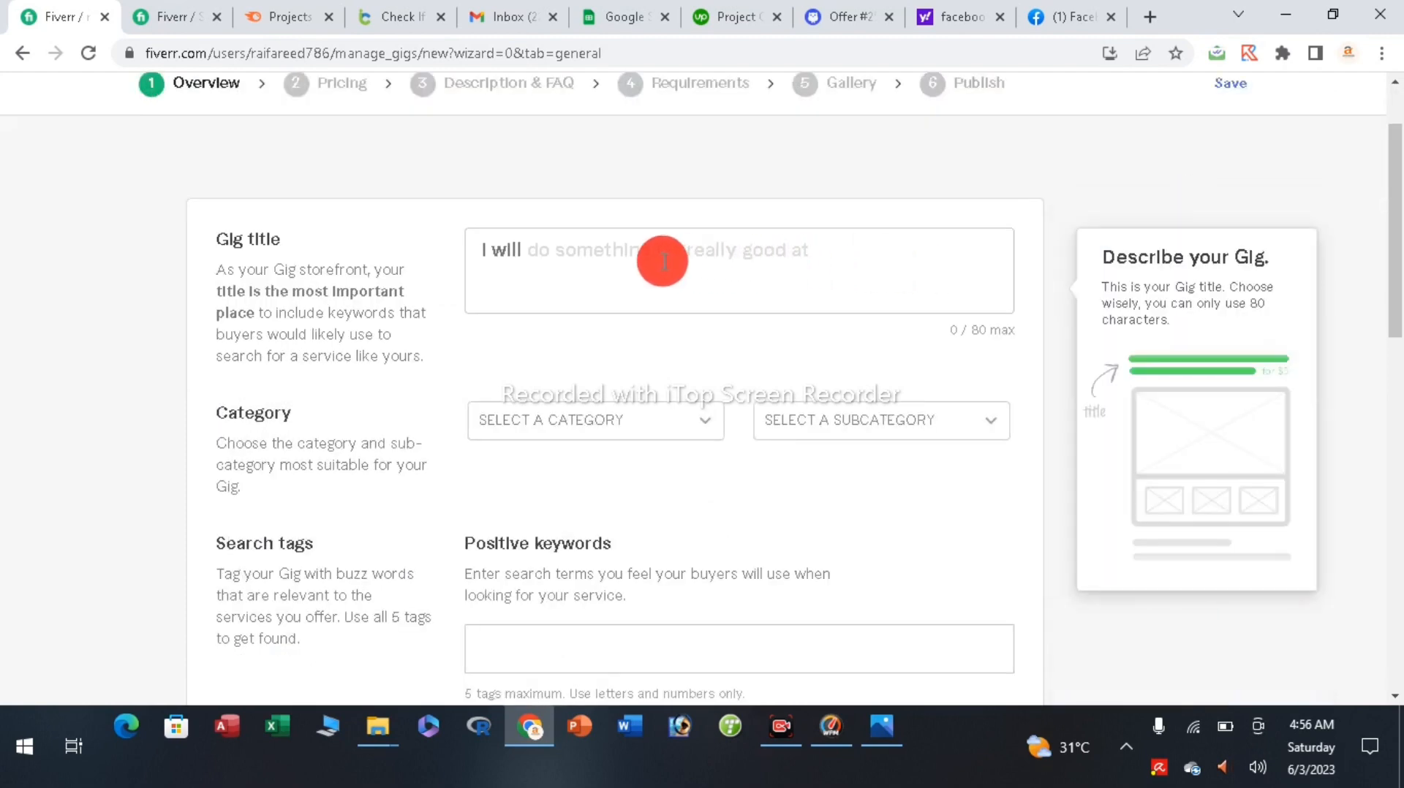
{"action": "scroll", "coordinate": [662, 261], "scroll_direction": "down", "scroll_amount": 2}
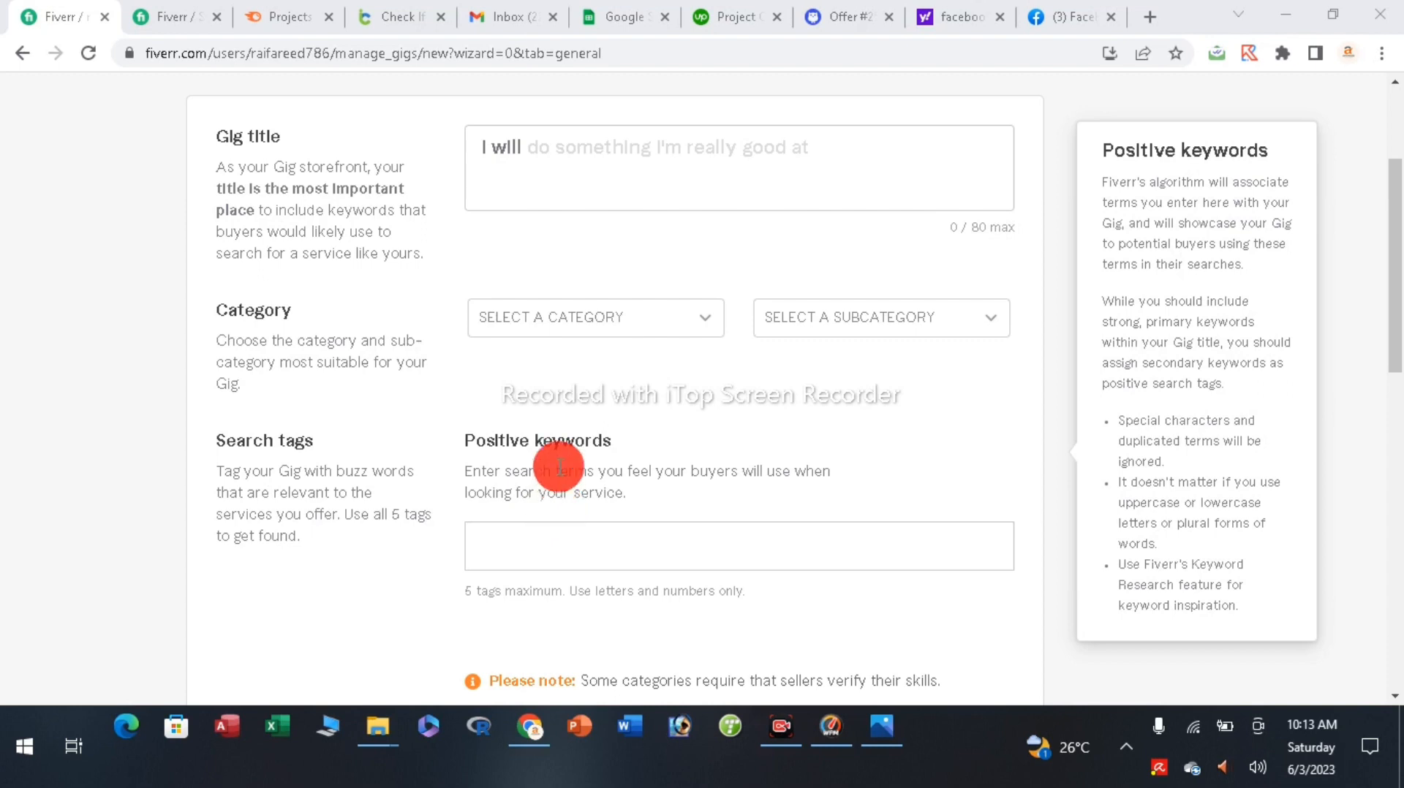
{"action": "scroll", "coordinate": [607, 322], "scroll_direction": "up", "scroll_amount": 2}
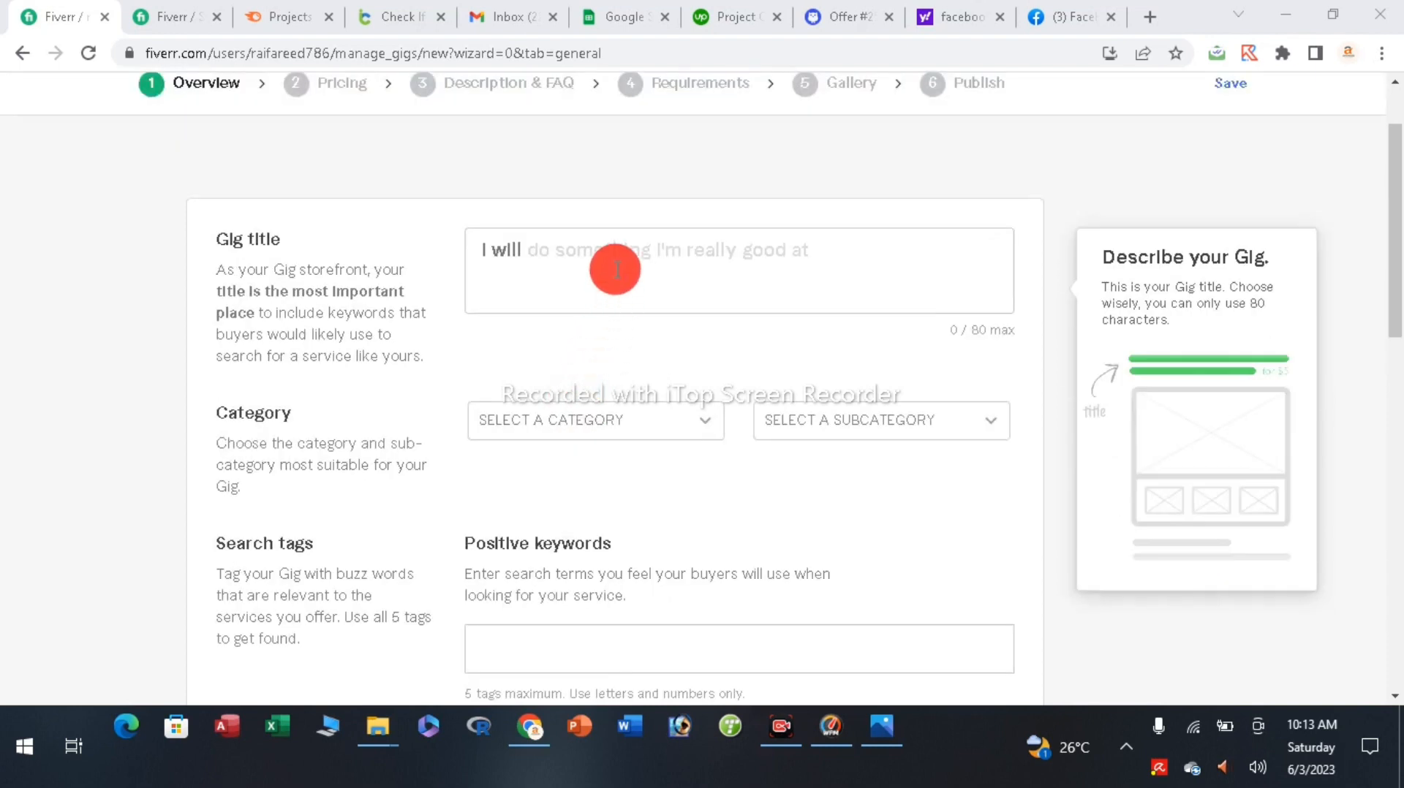
{"action": "left_click", "coordinate": [607, 268]}
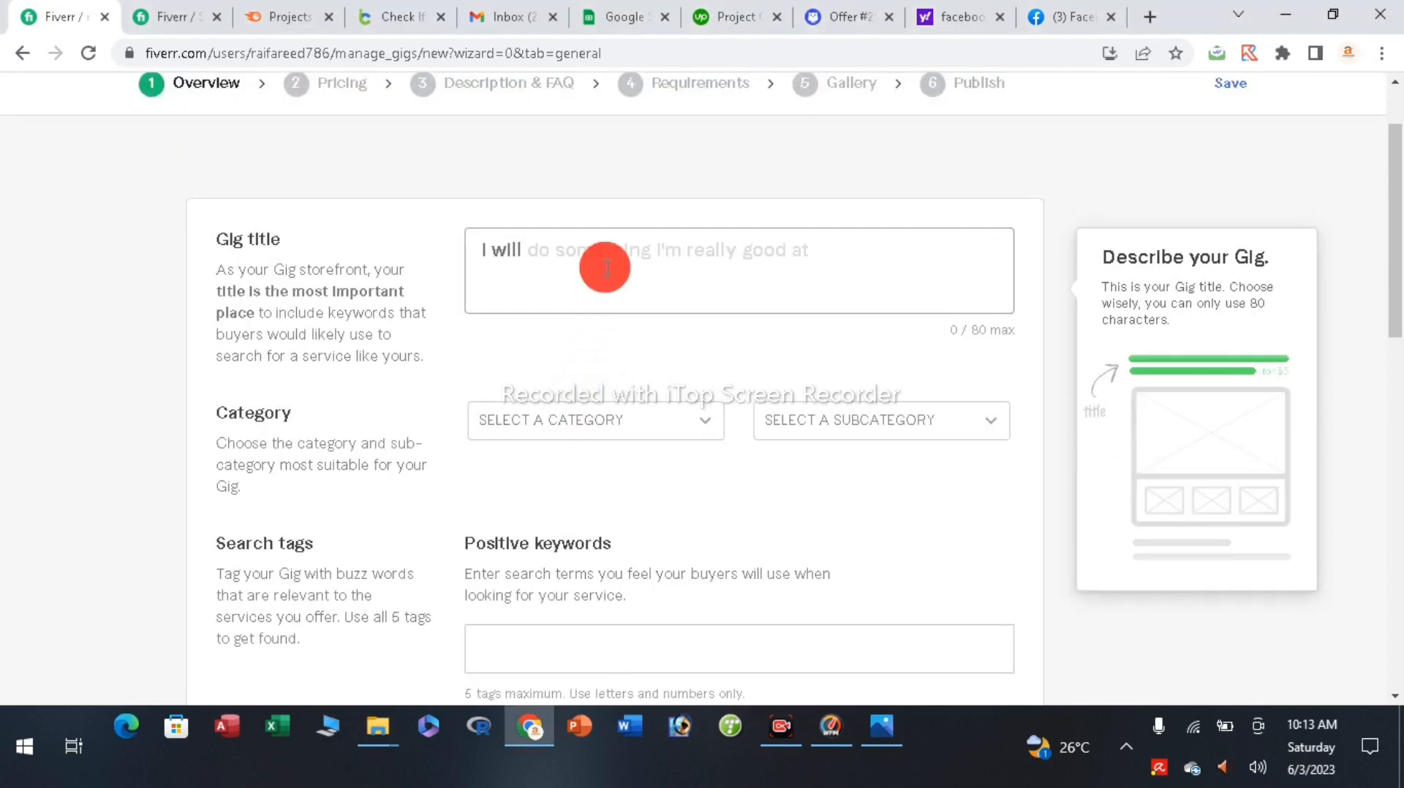
{"action": "right_click", "coordinate": [604, 268]}
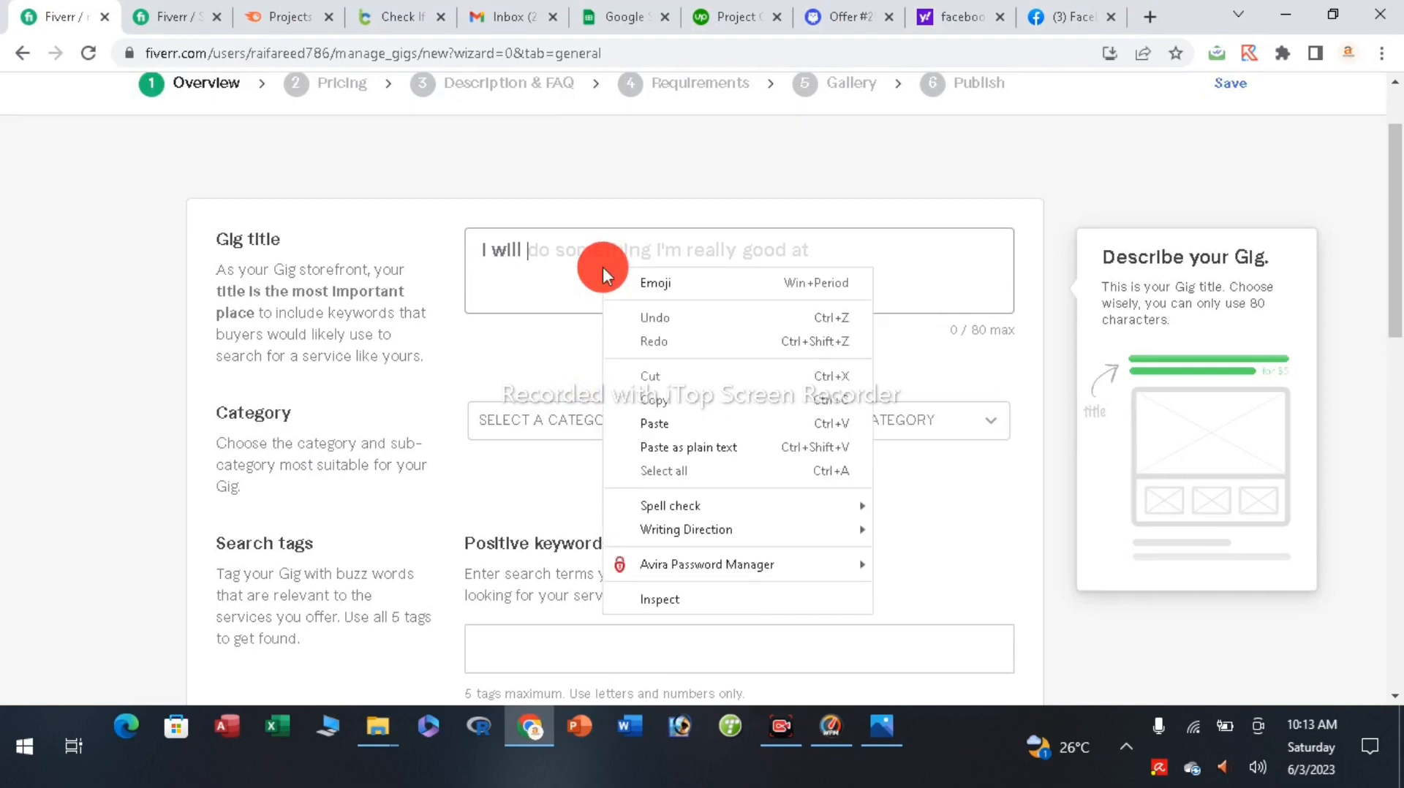
{"action": "left_click", "coordinate": [677, 425]}
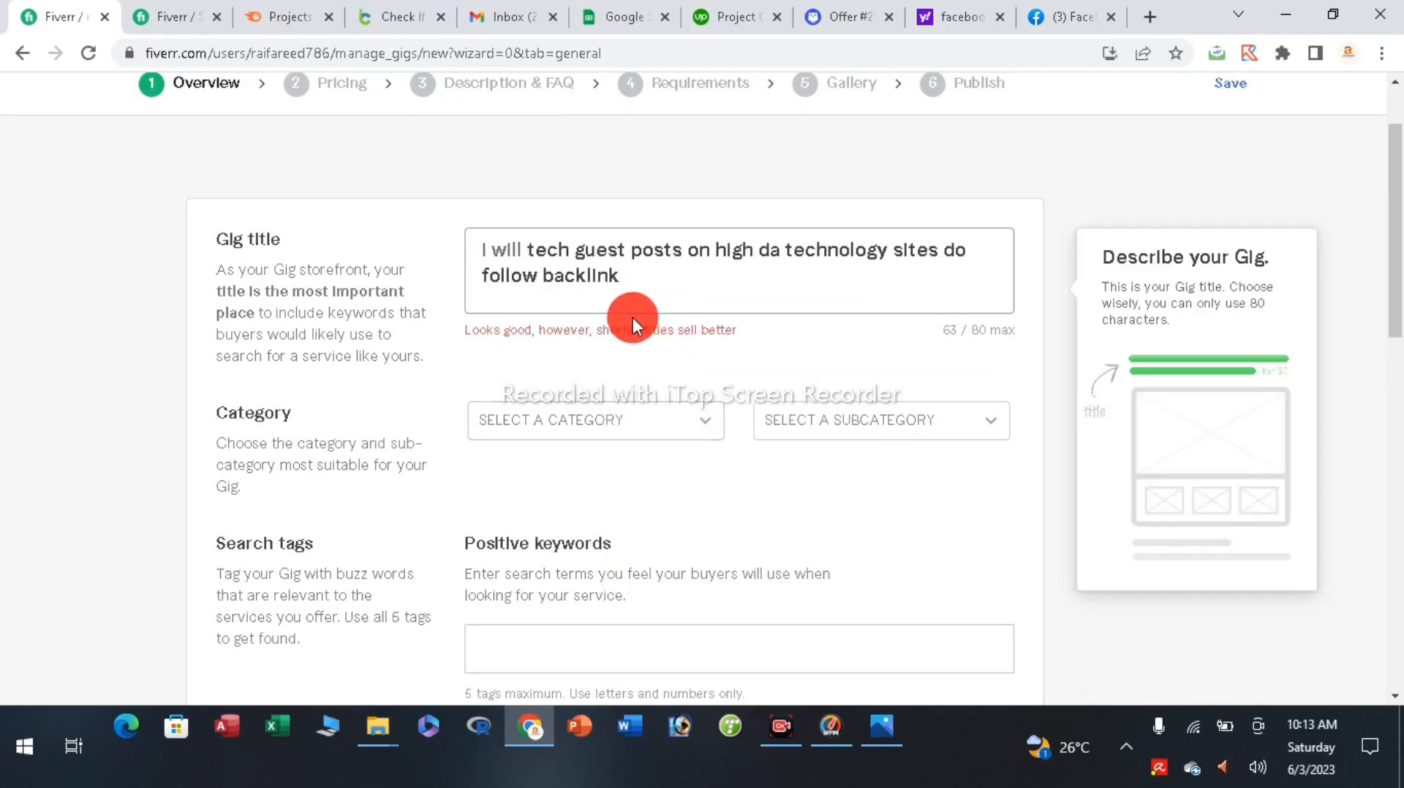
- Edit the gig title to read "publish tech guest posts on high da technology sites with do follow backlinks"
{"action": "left_click", "coordinate": [525, 251]}
{"action": "type", "text": "publish"}
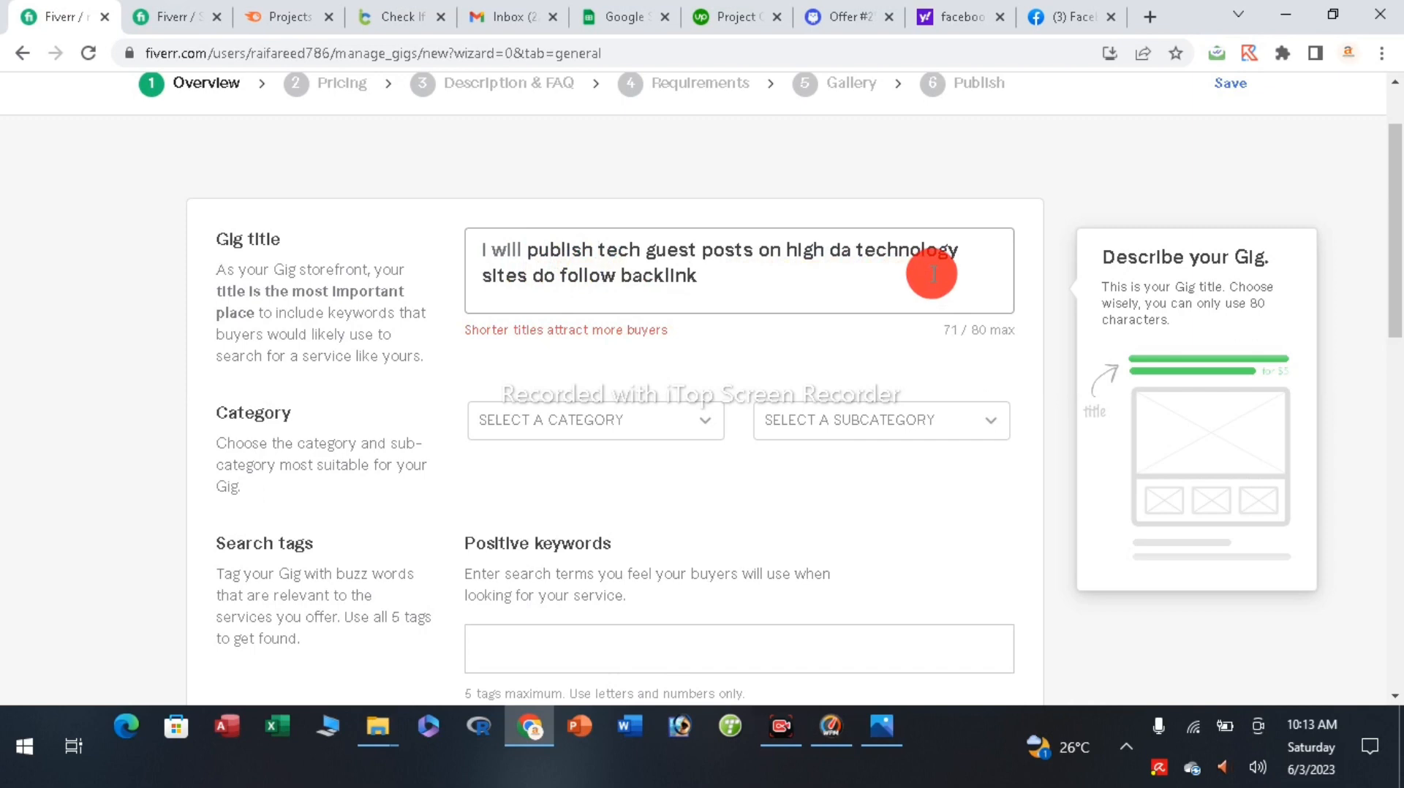
{"action": "left_click", "coordinate": [528, 278]}
{"action": "type", "text": "with"}
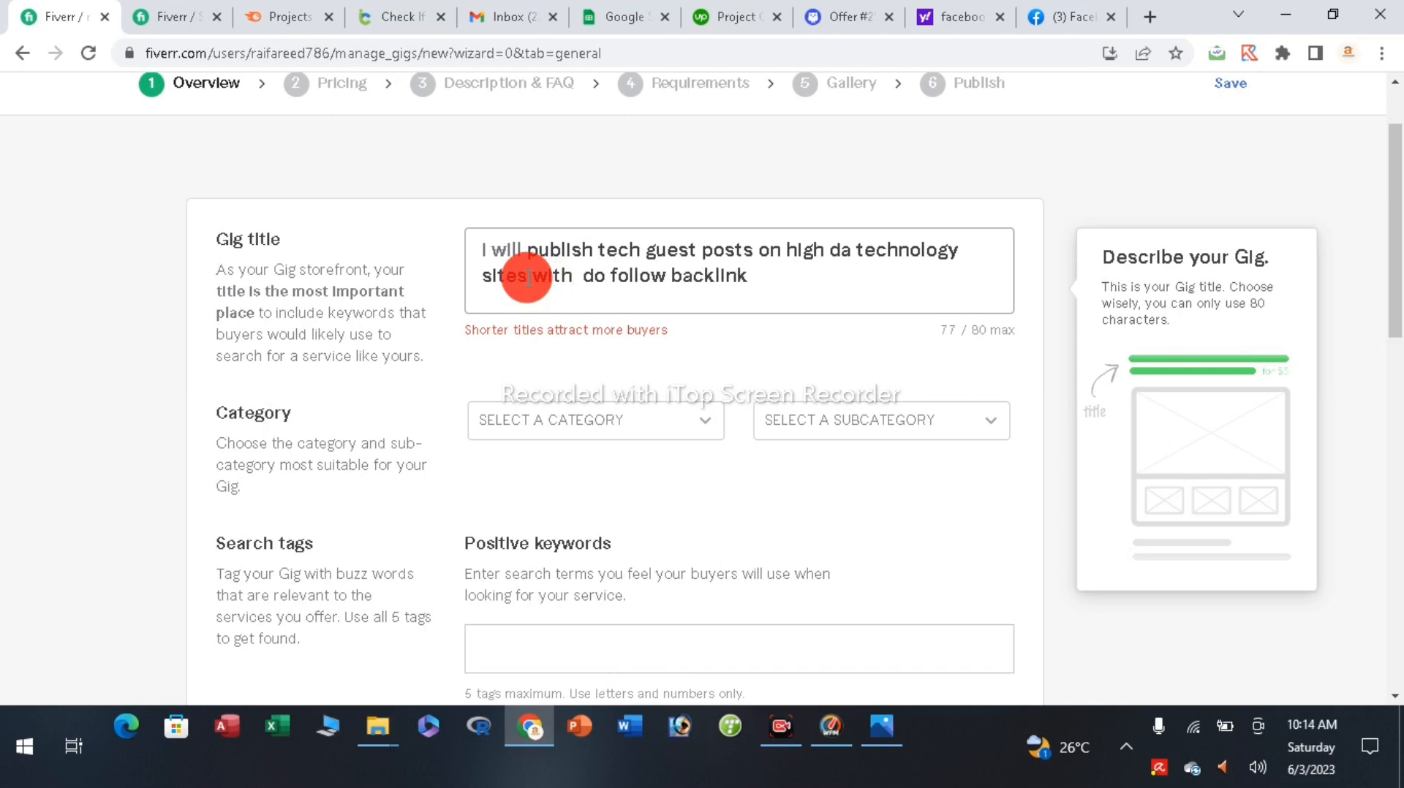
{"action": "left_click", "coordinate": [749, 276]}
{"action": "type", "text": "s"}
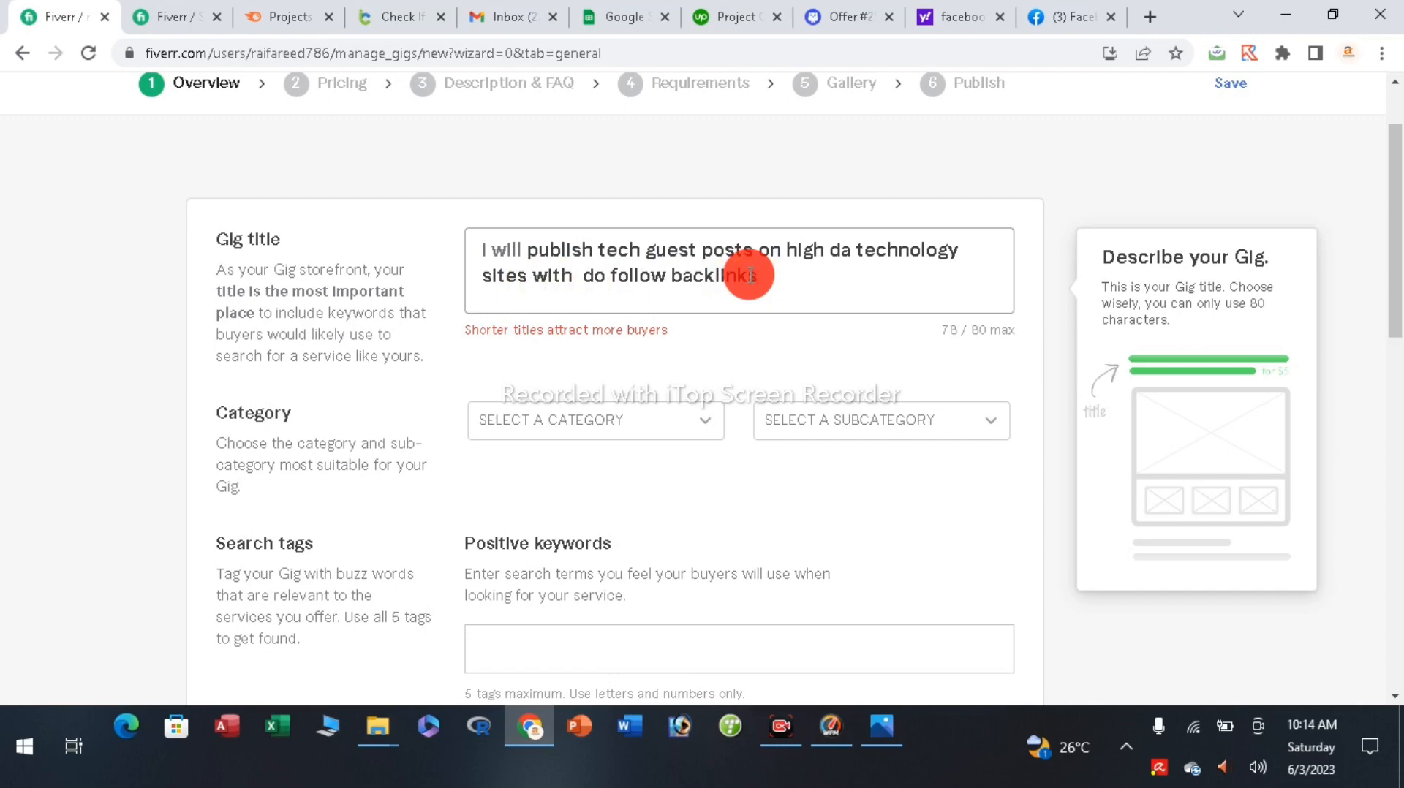
- Set the gig's category to Digital Marketing and its subcategory to Guest Posting
{"action": "scroll", "coordinate": [731, 304], "scroll_direction": "down", "scroll_amount": 1}
{"action": "scroll", "coordinate": [721, 317], "scroll_direction": "down", "scroll_amount": 1}
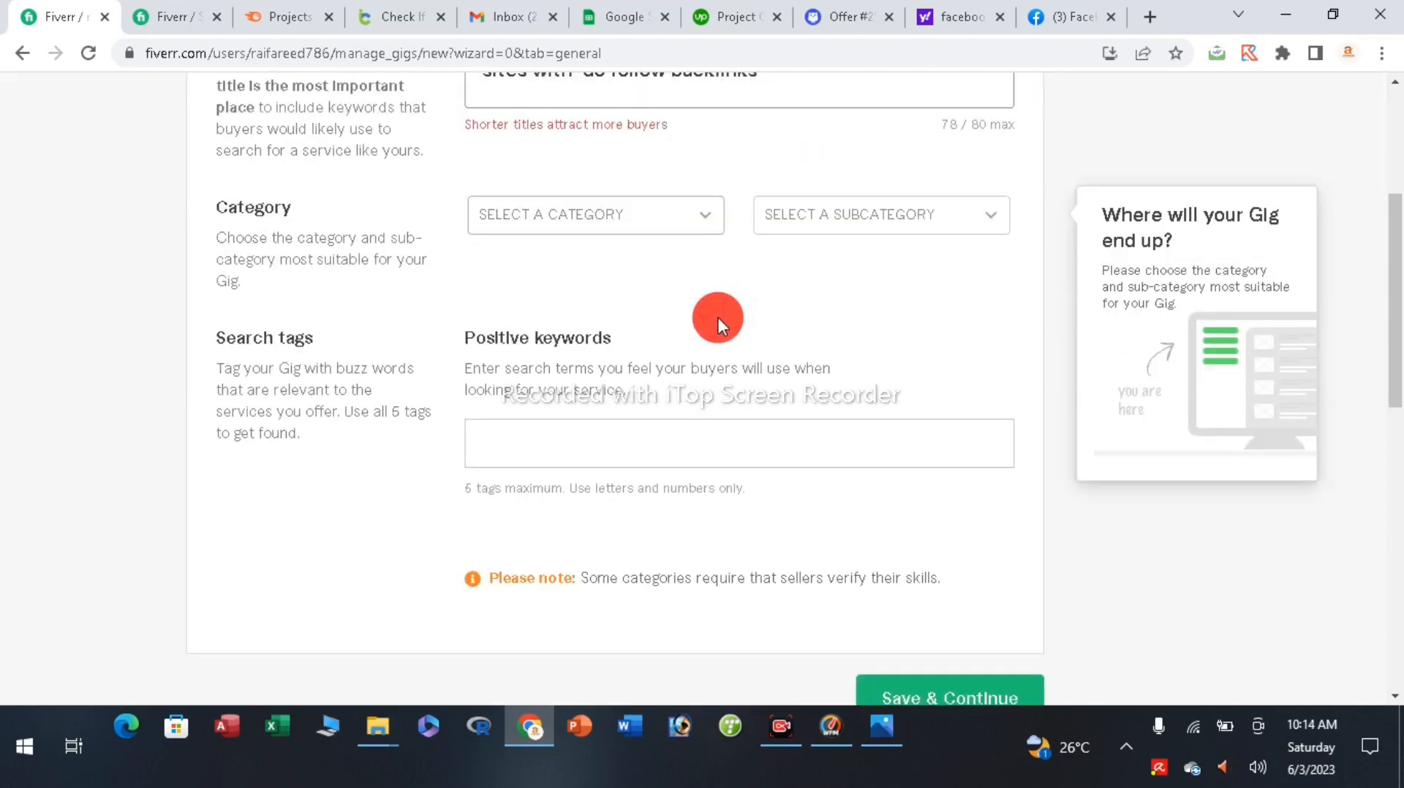
{"action": "left_click", "coordinate": [613, 212]}
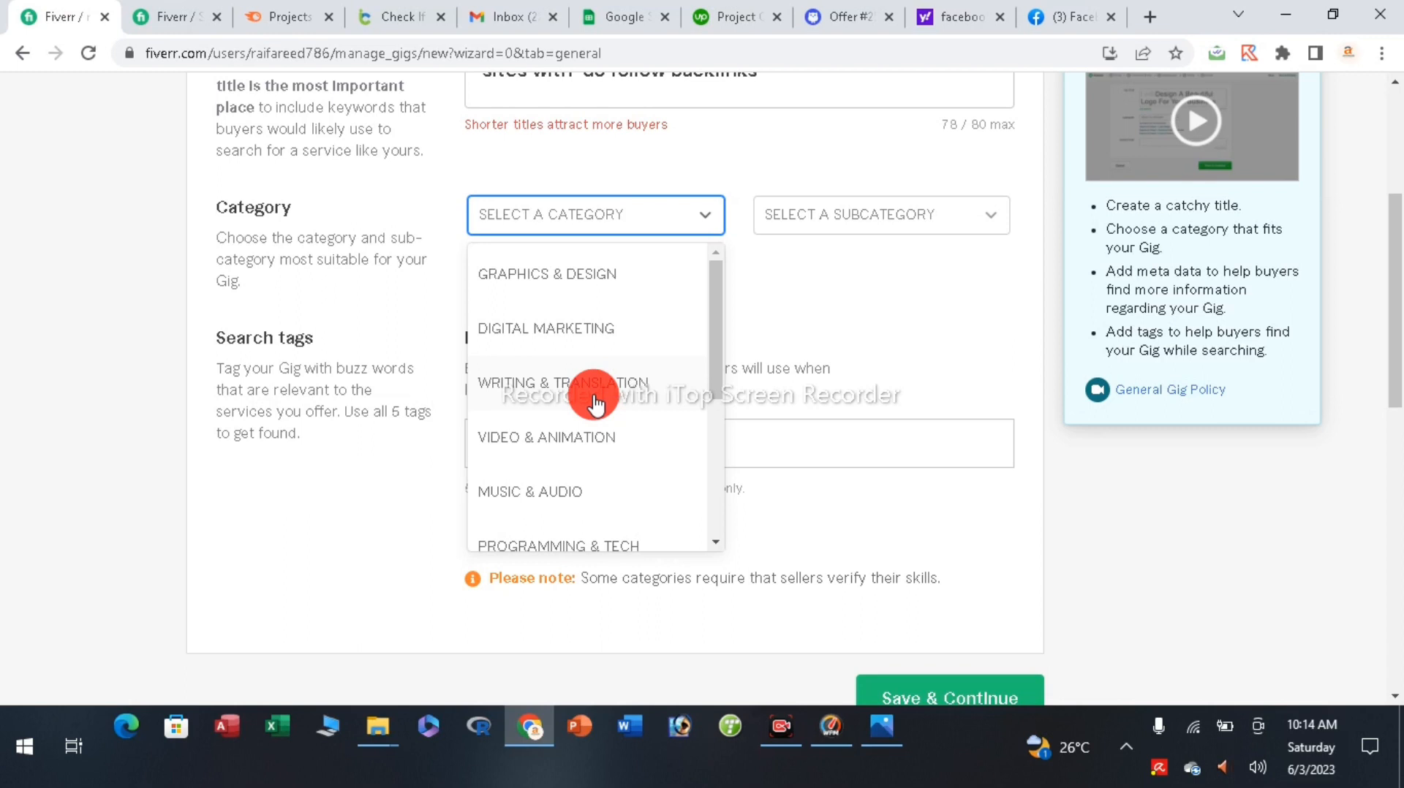
{"action": "left_click", "coordinate": [568, 343]}
{"action": "left_click", "coordinate": [876, 218]}
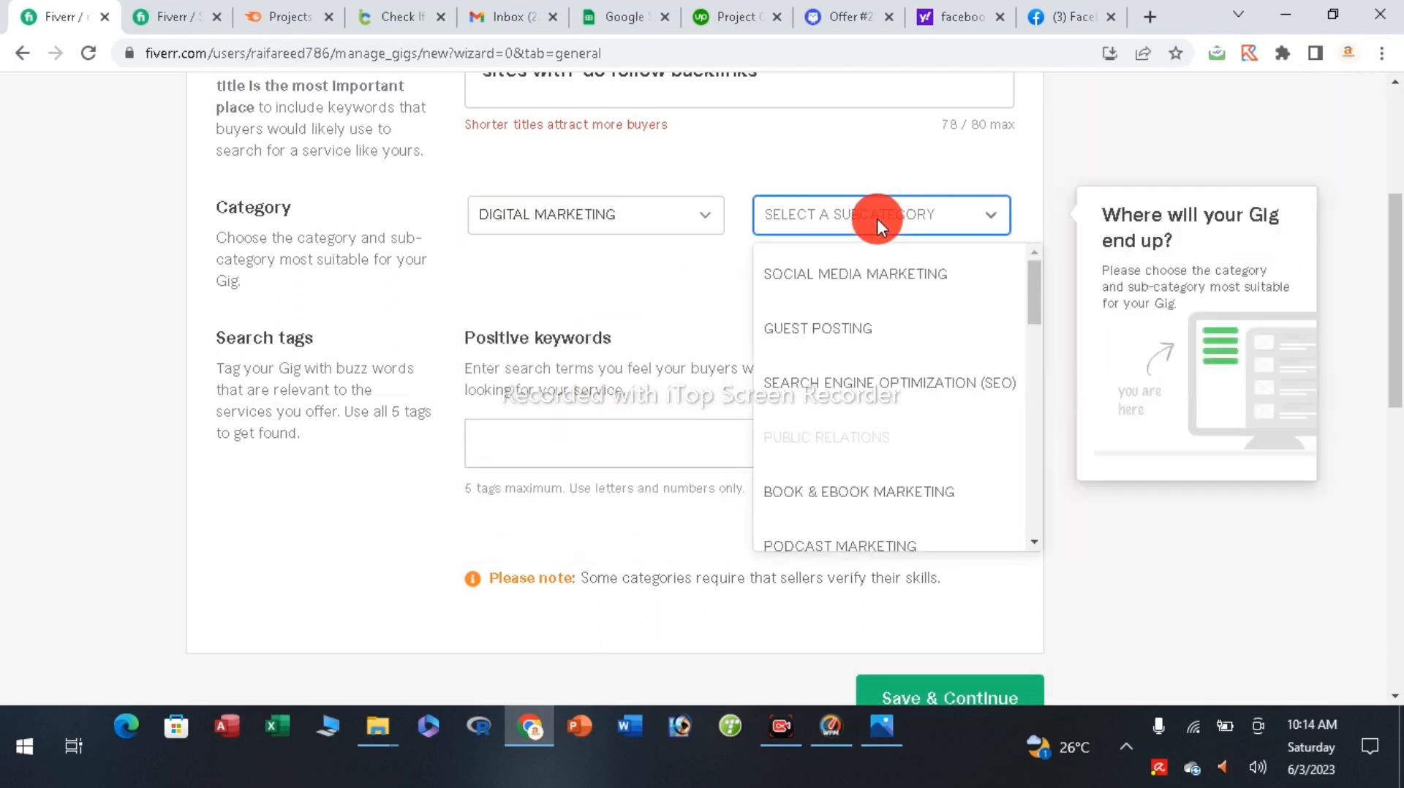
{"action": "left_click", "coordinate": [872, 331]}
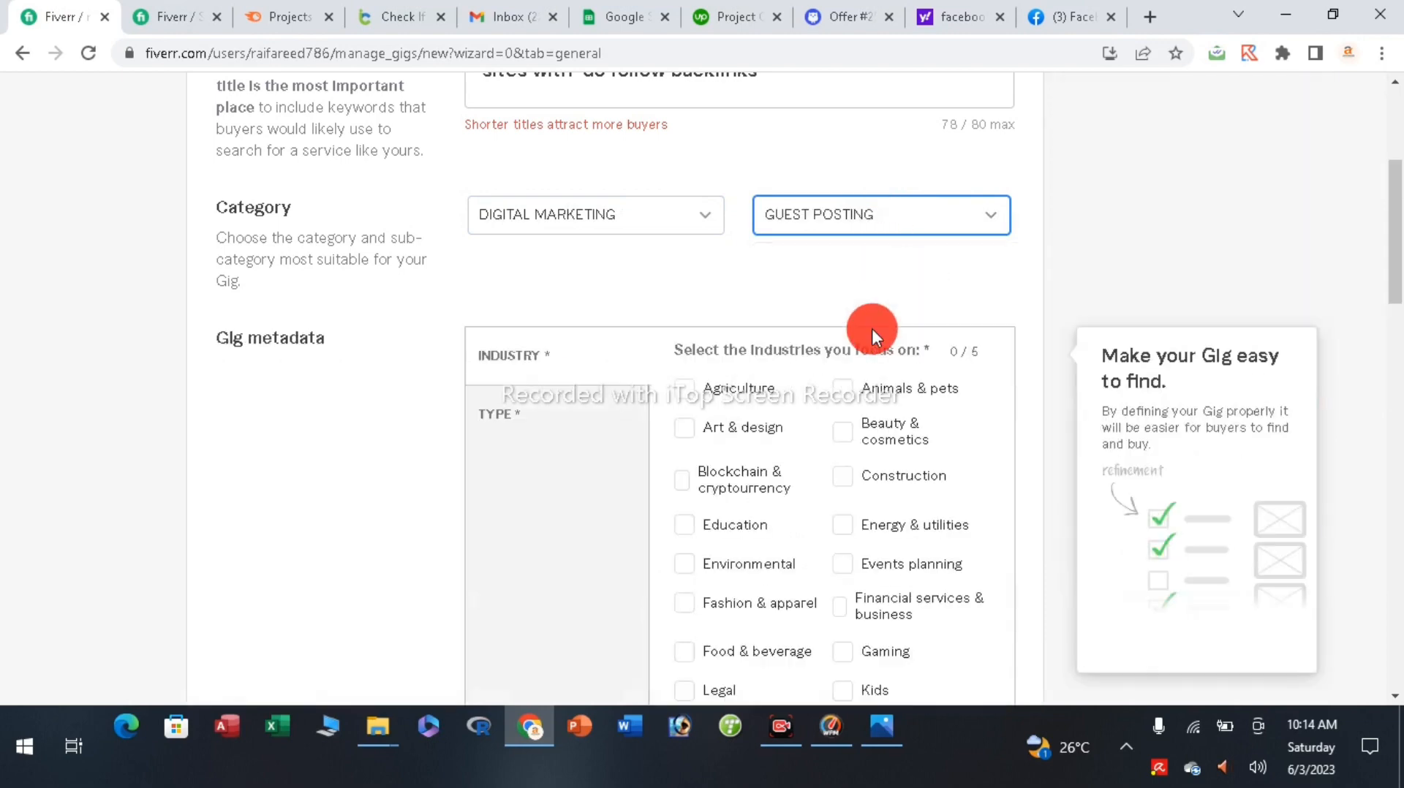
- Select five industries, including Lifestyle, Marketing & advertising and Medical & pharmaceutical, and set the service type to Submissions for third-party sites
{"action": "scroll", "coordinate": [562, 158], "scroll_direction": "down", "scroll_amount": 2}
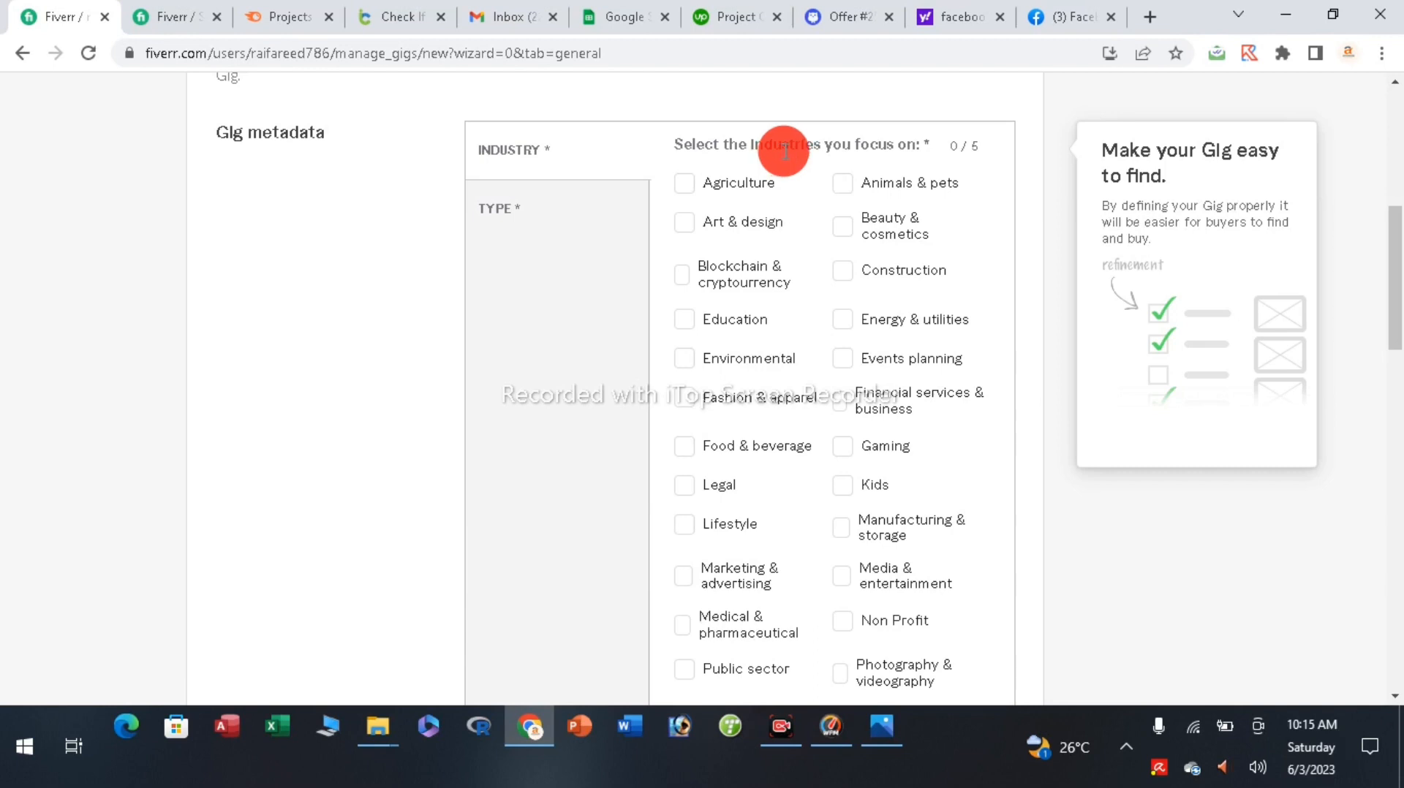
{"action": "scroll", "coordinate": [781, 151], "scroll_direction": "down", "scroll_amount": 1}
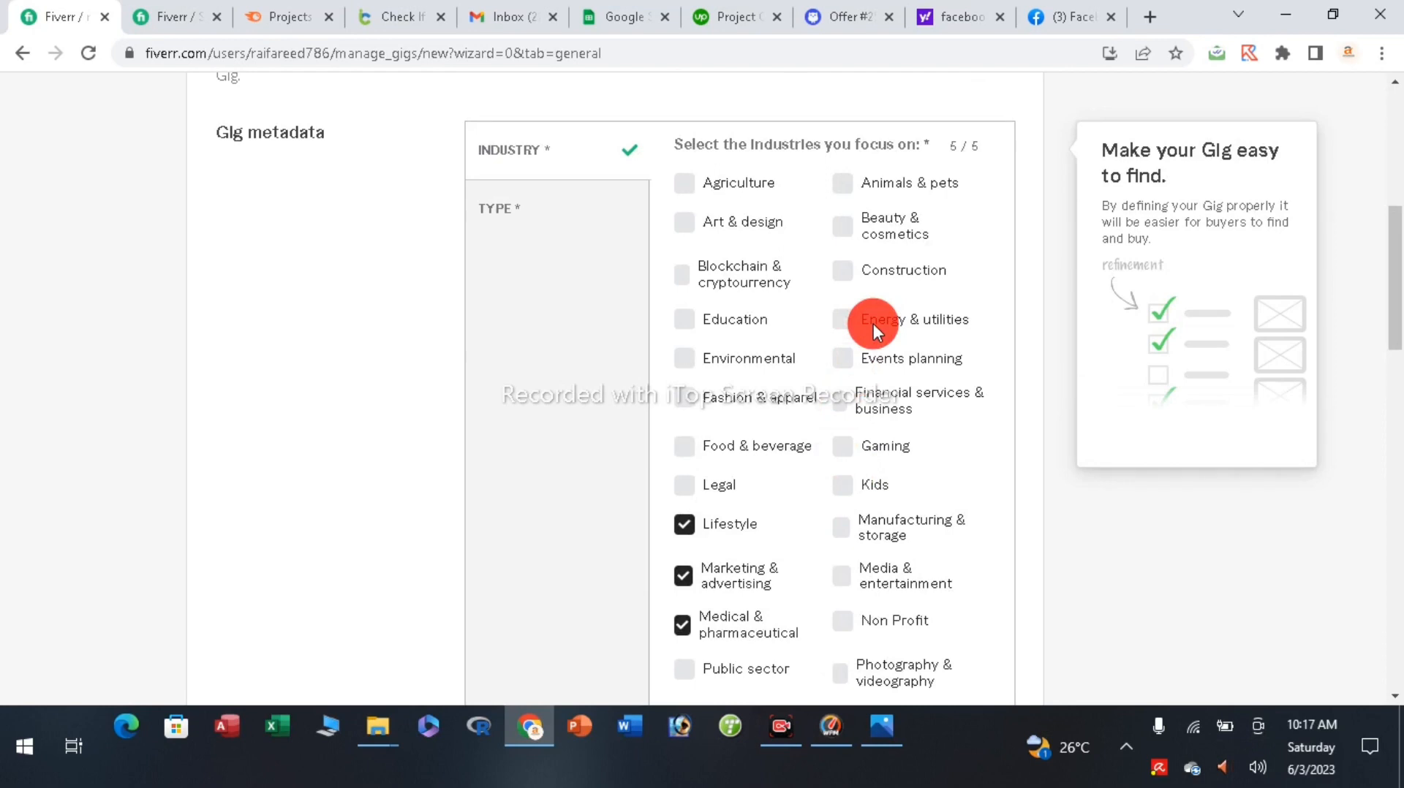
{"action": "left_click", "coordinate": [505, 202]}
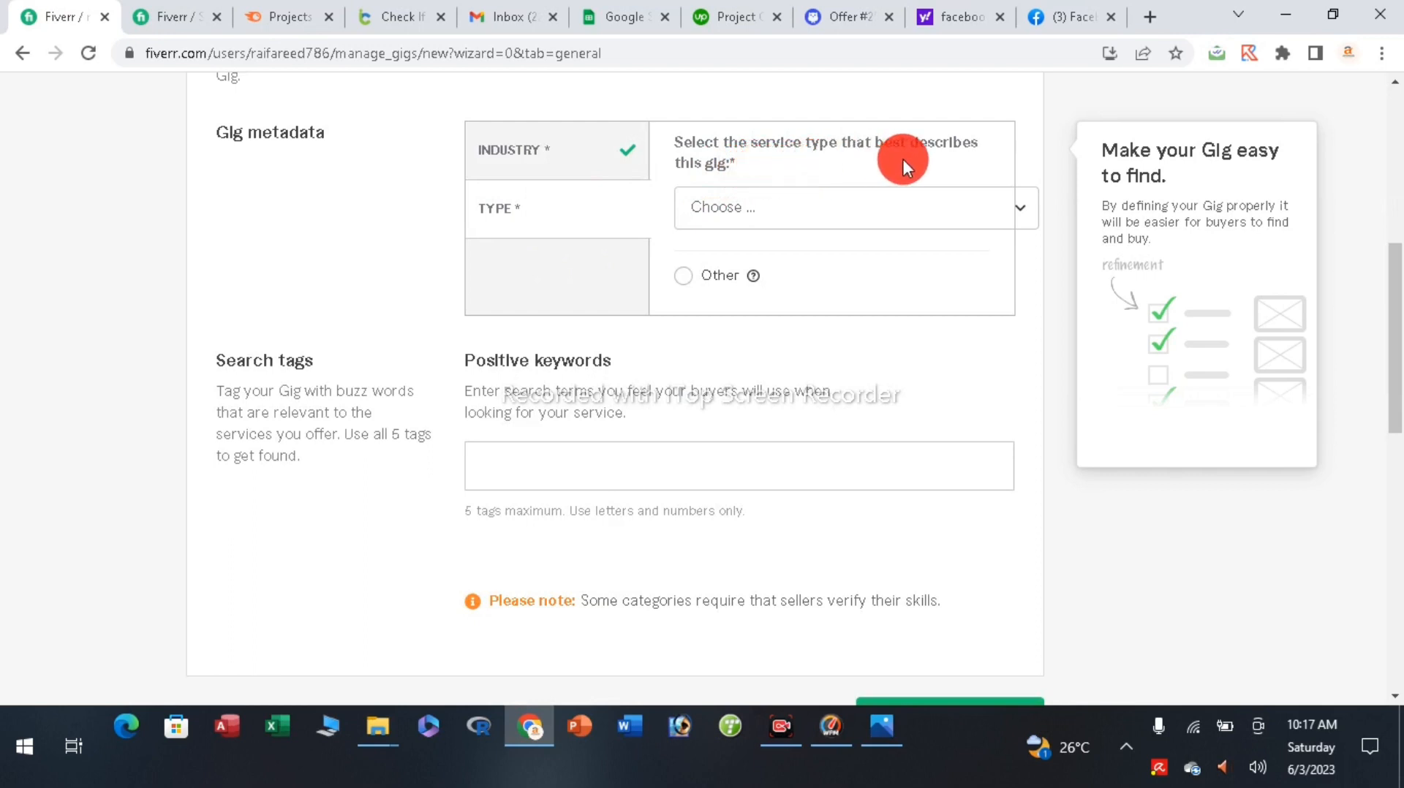
{"action": "left_click", "coordinate": [826, 205]}
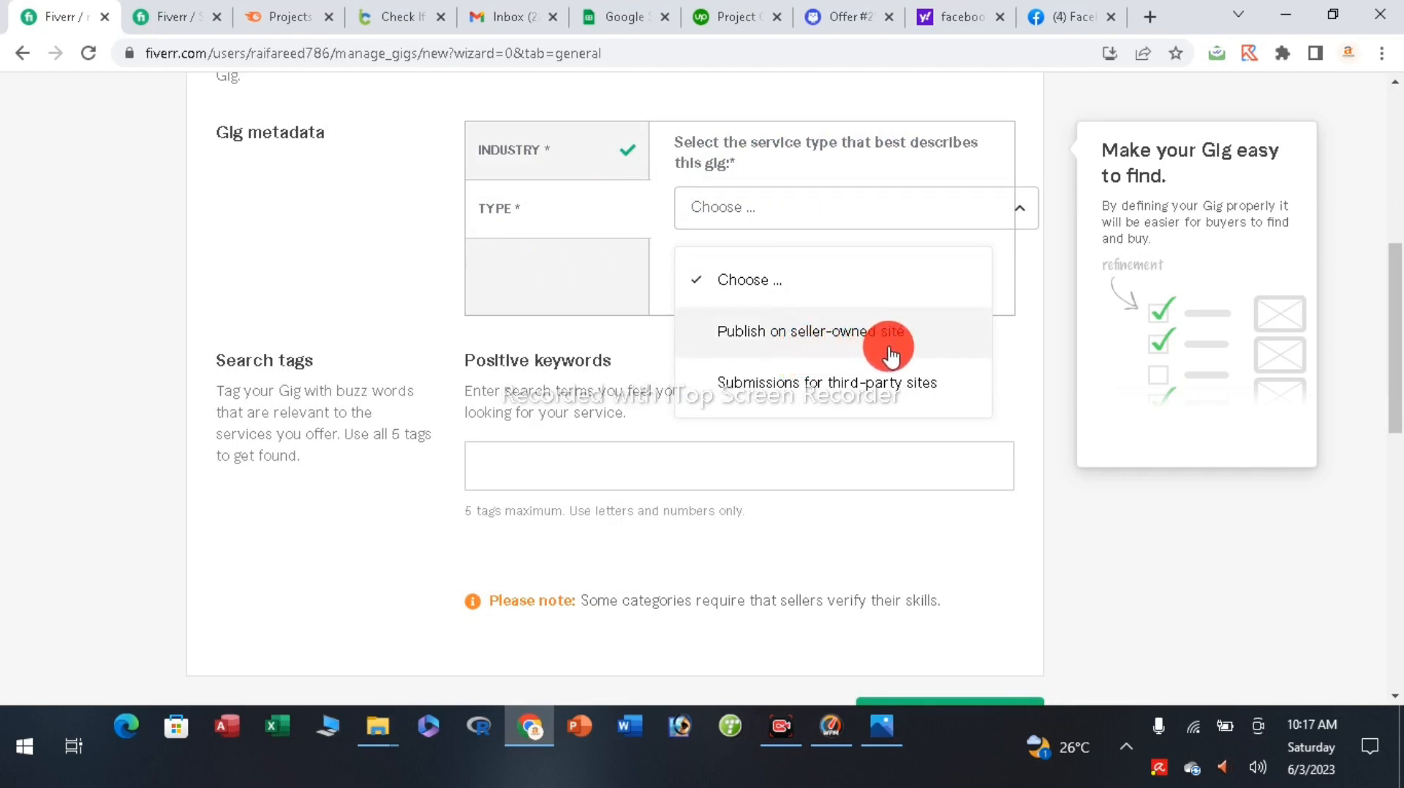
{"action": "left_click", "coordinate": [914, 386]}
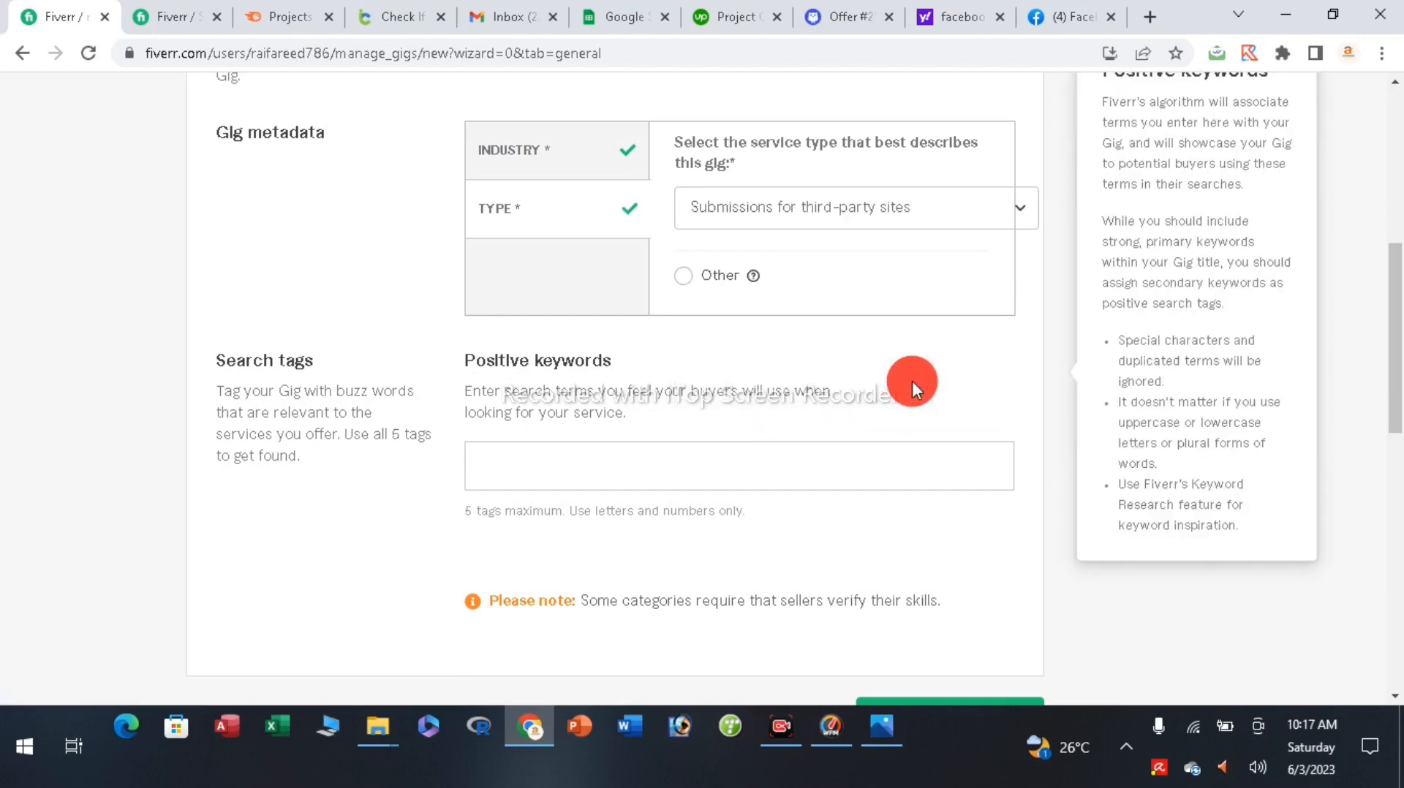
- Add the search tags usa websites, tech general usa websites, tech general usa sites, pure tech general blogs and pure tech blogs, and save the overview
{"action": "left_click", "coordinate": [602, 472]}
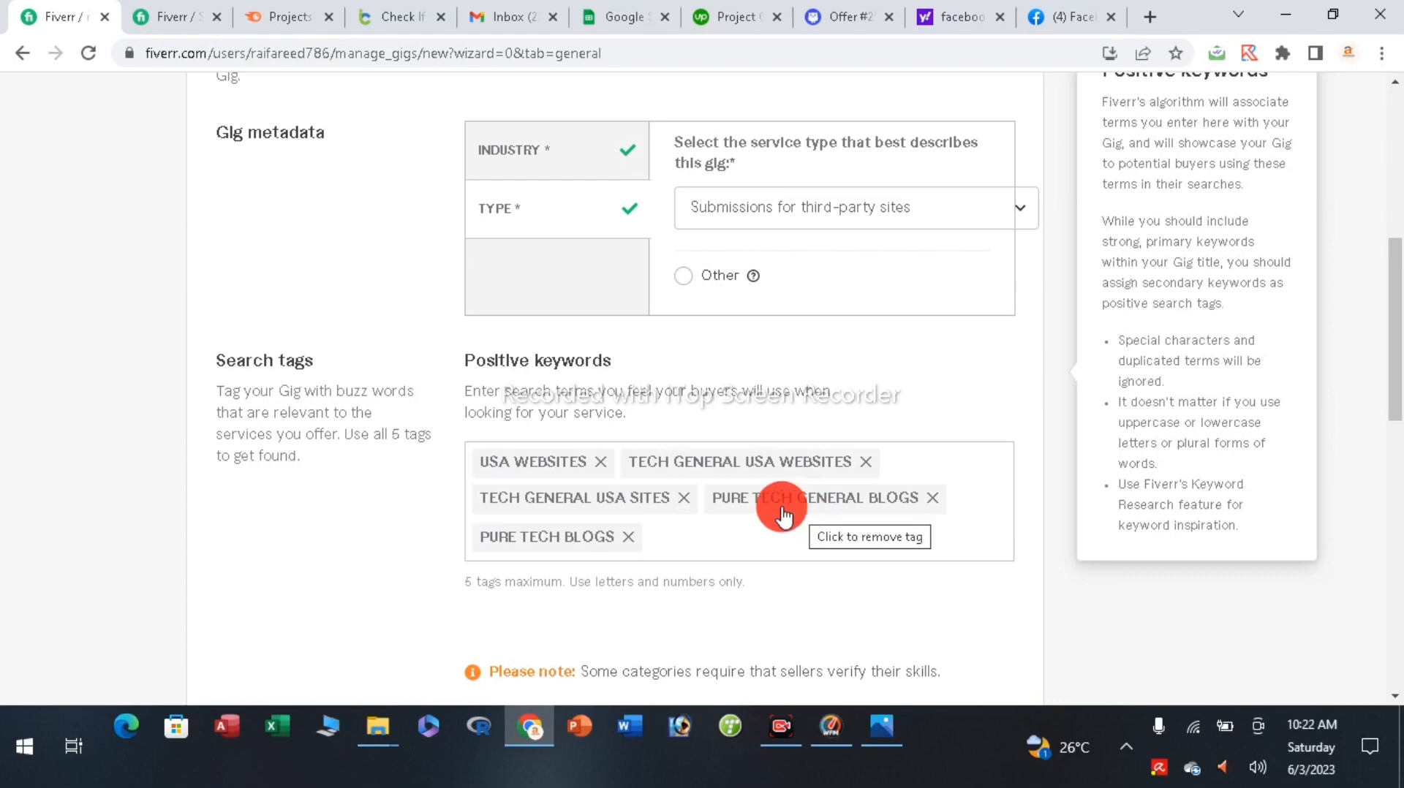
{"action": "scroll", "coordinate": [761, 508], "scroll_direction": "down", "scroll_amount": 3}
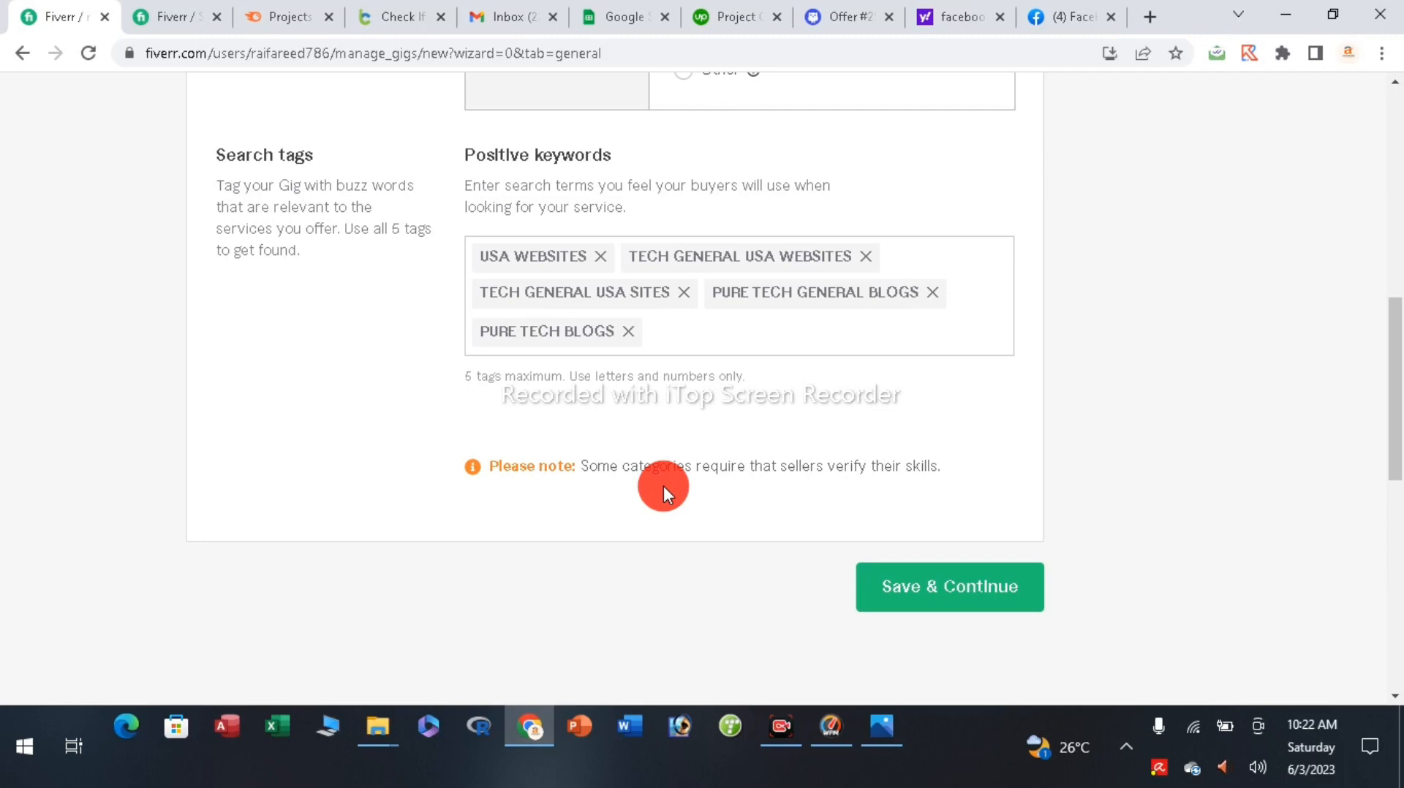
{"action": "left_click", "coordinate": [919, 588]}
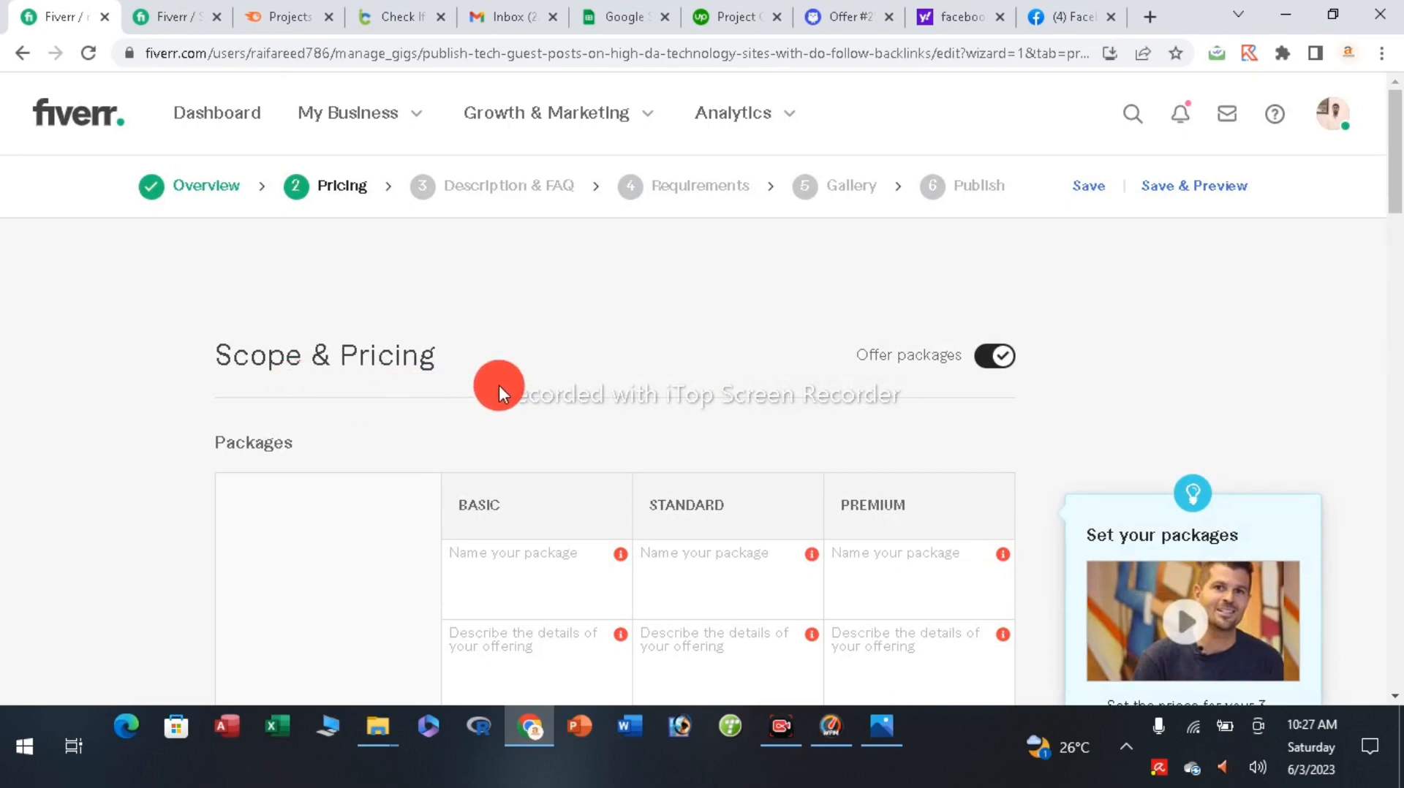
- Define Basic, Standard and Premium packages with 1, 2 and 3 permanent do-follow backlinks, matching delivery days and submission counts, priced $10, $15 and $30
{"action": "scroll", "coordinate": [499, 385], "scroll_direction": "down", "scroll_amount": 3}
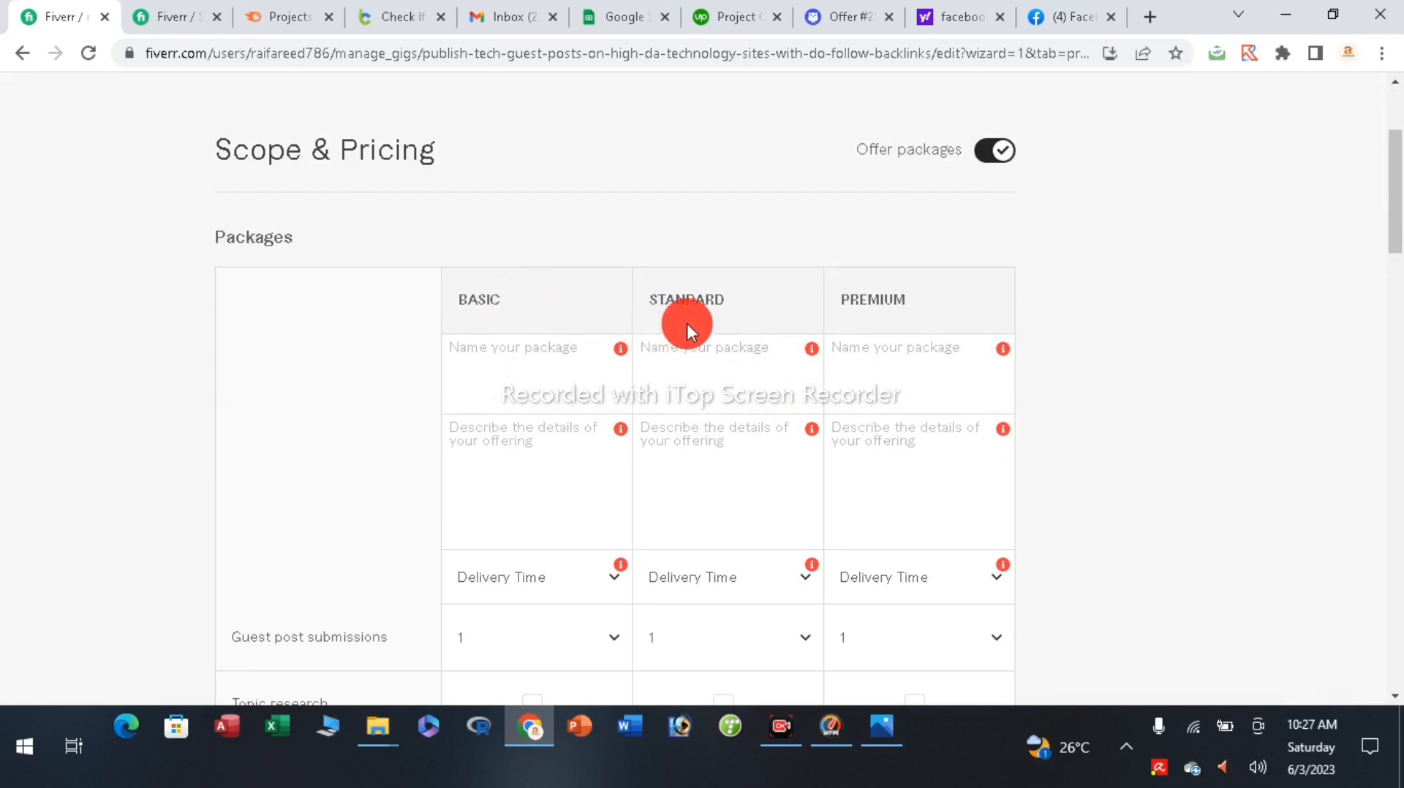
{"action": "scroll", "coordinate": [733, 365], "scroll_direction": "down", "scroll_amount": 3}
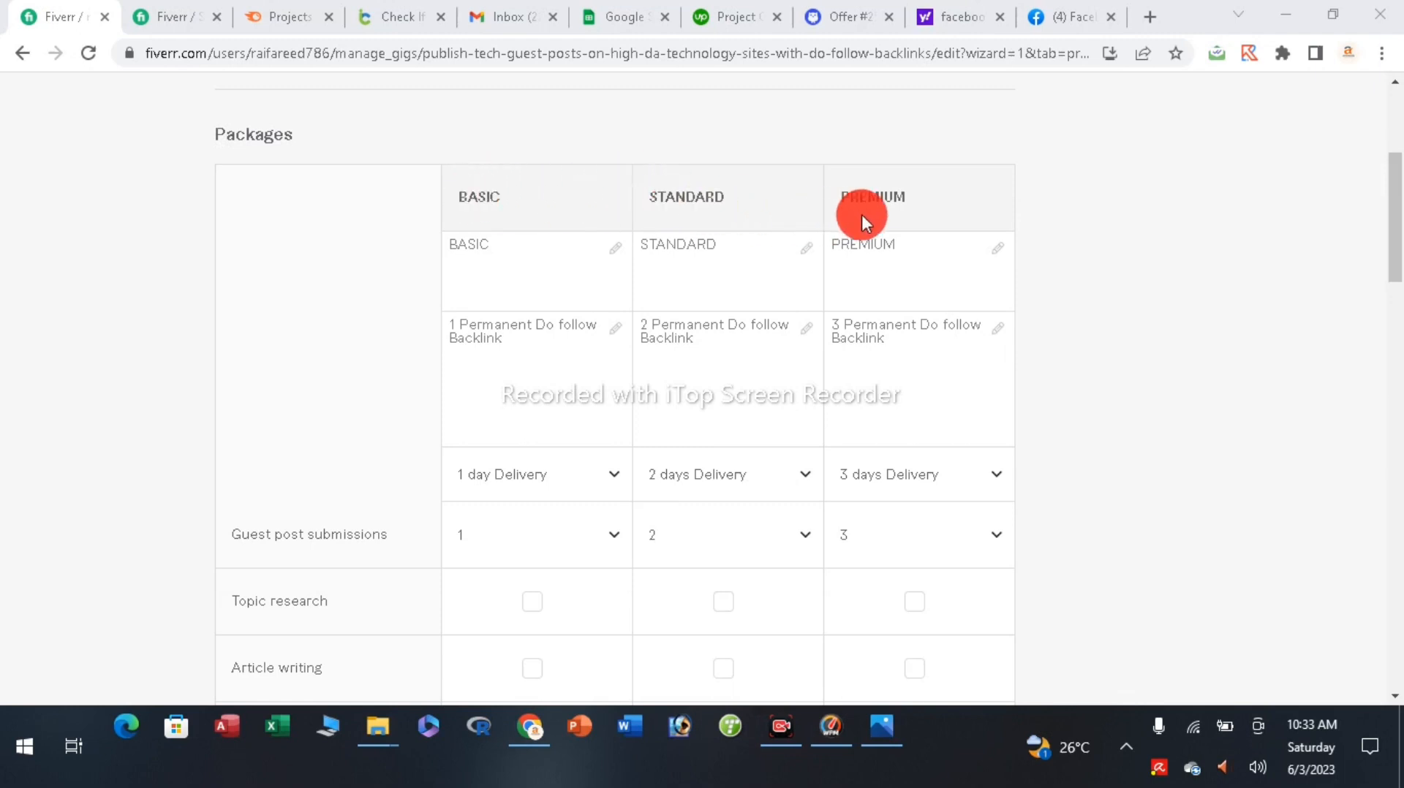
{"action": "scroll", "coordinate": [861, 213], "scroll_direction": "down", "scroll_amount": 1}
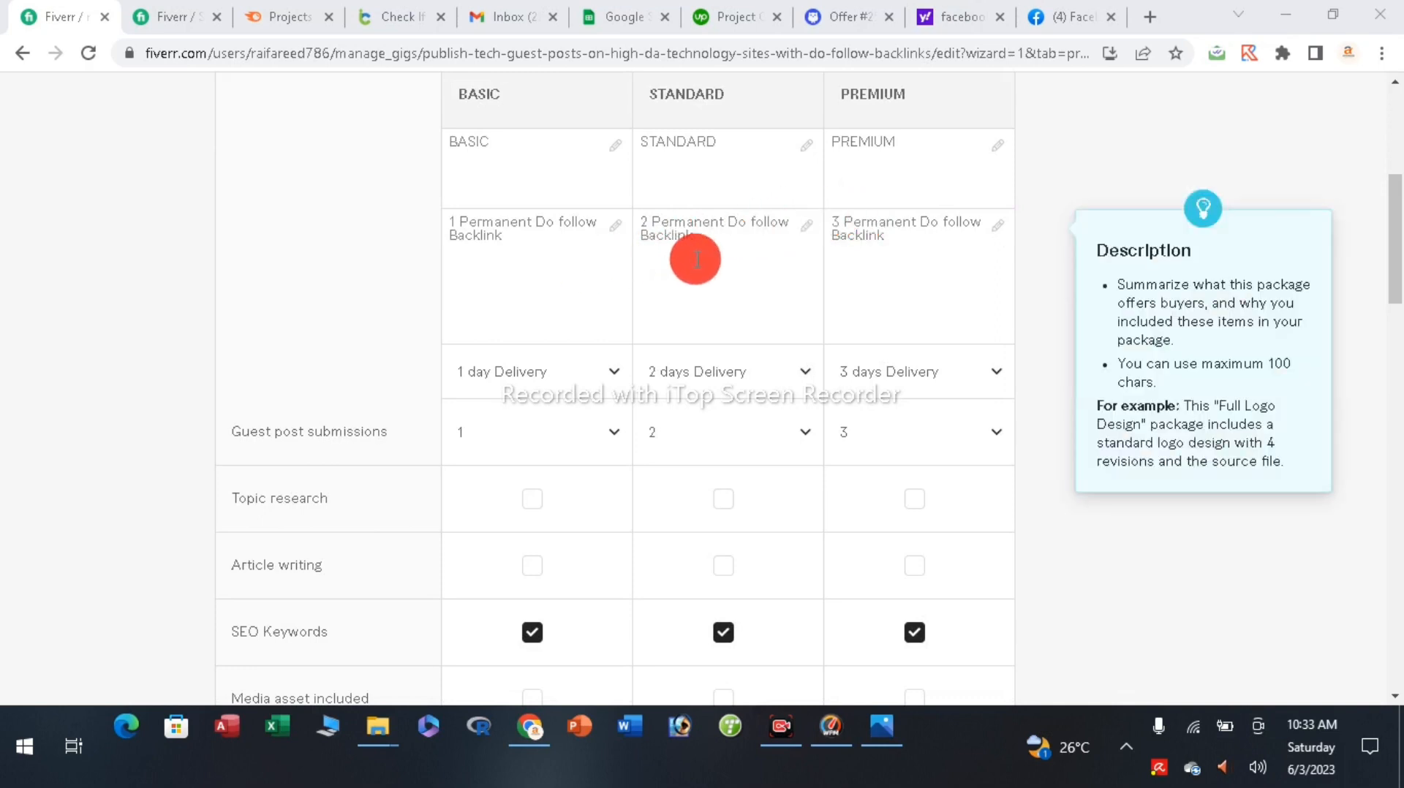
{"action": "scroll", "coordinate": [831, 260], "scroll_direction": "down", "scroll_amount": 1}
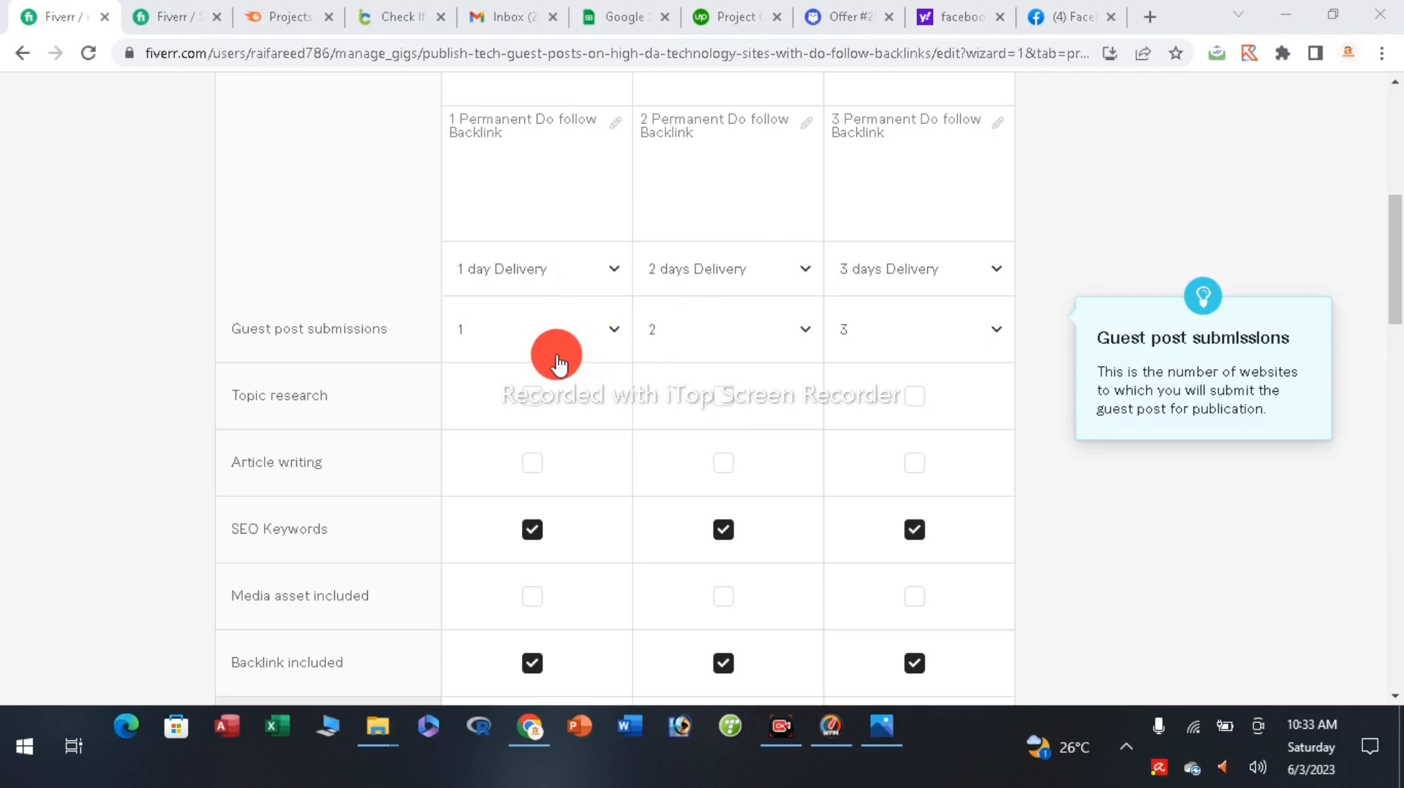
{"action": "scroll", "coordinate": [512, 364], "scroll_direction": "down", "scroll_amount": 2}
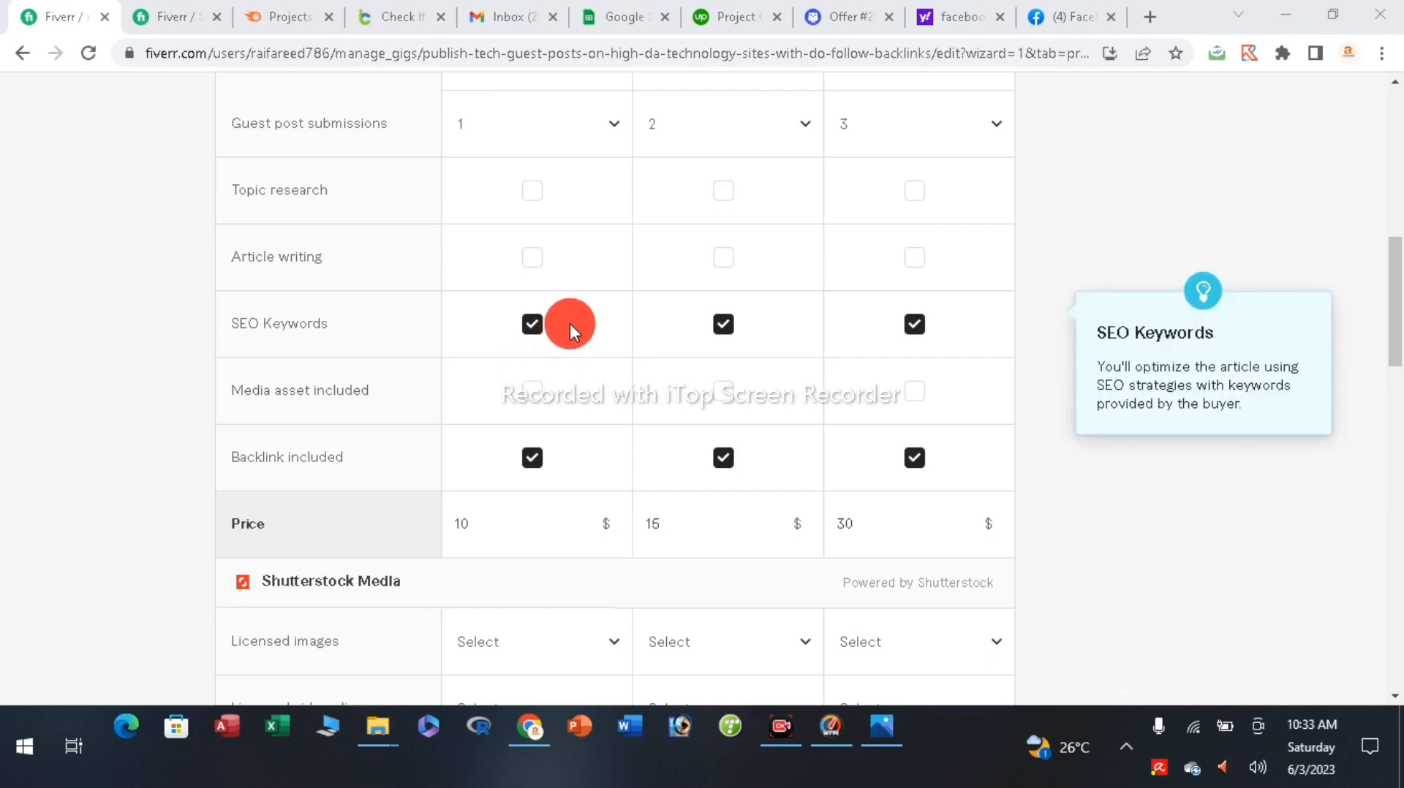
- Exclude SEO Keywords from all three packages and save the pricing to continue to the gig description
{"action": "scroll", "coordinate": [439, 300], "scroll_direction": "down", "scroll_amount": 2}
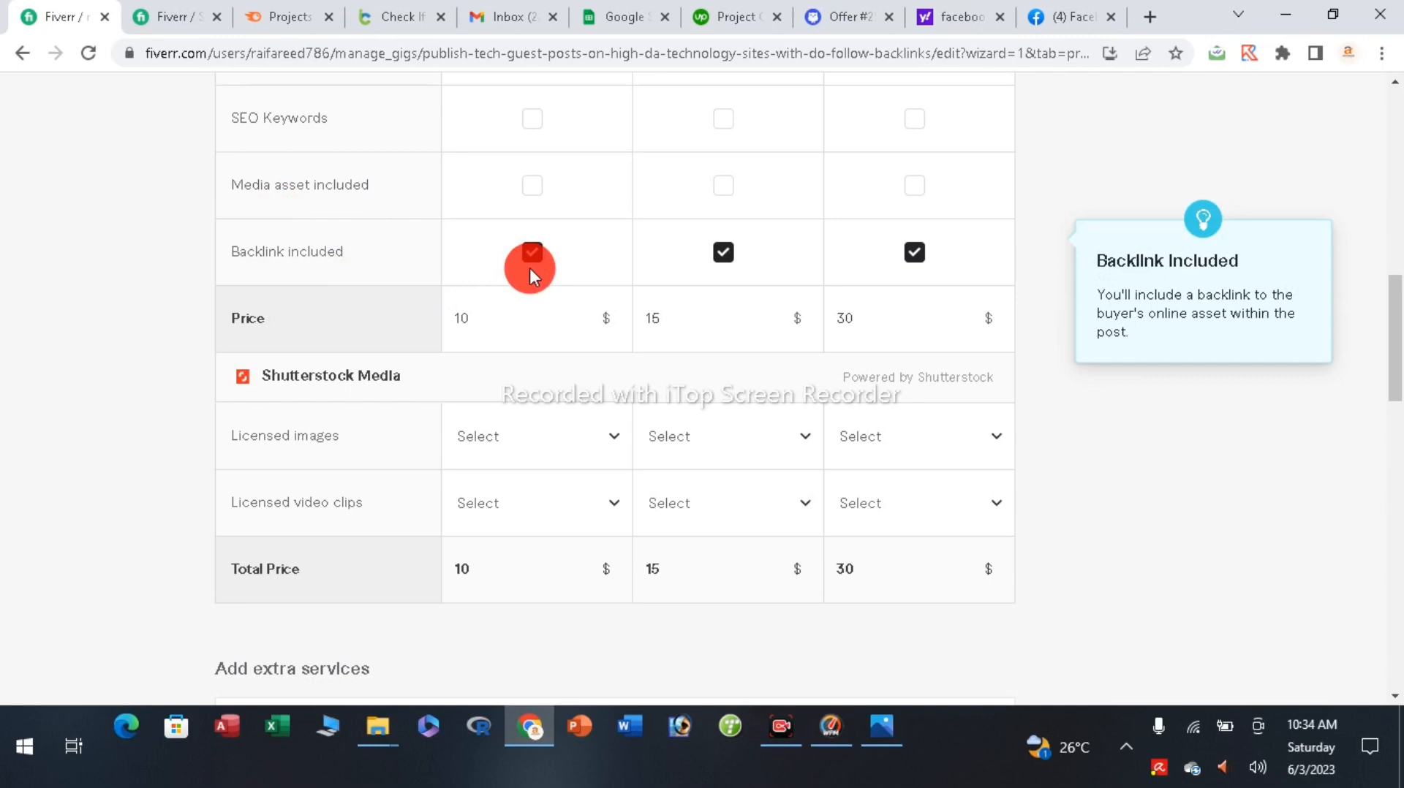
{"action": "left_click", "coordinate": [504, 327]}
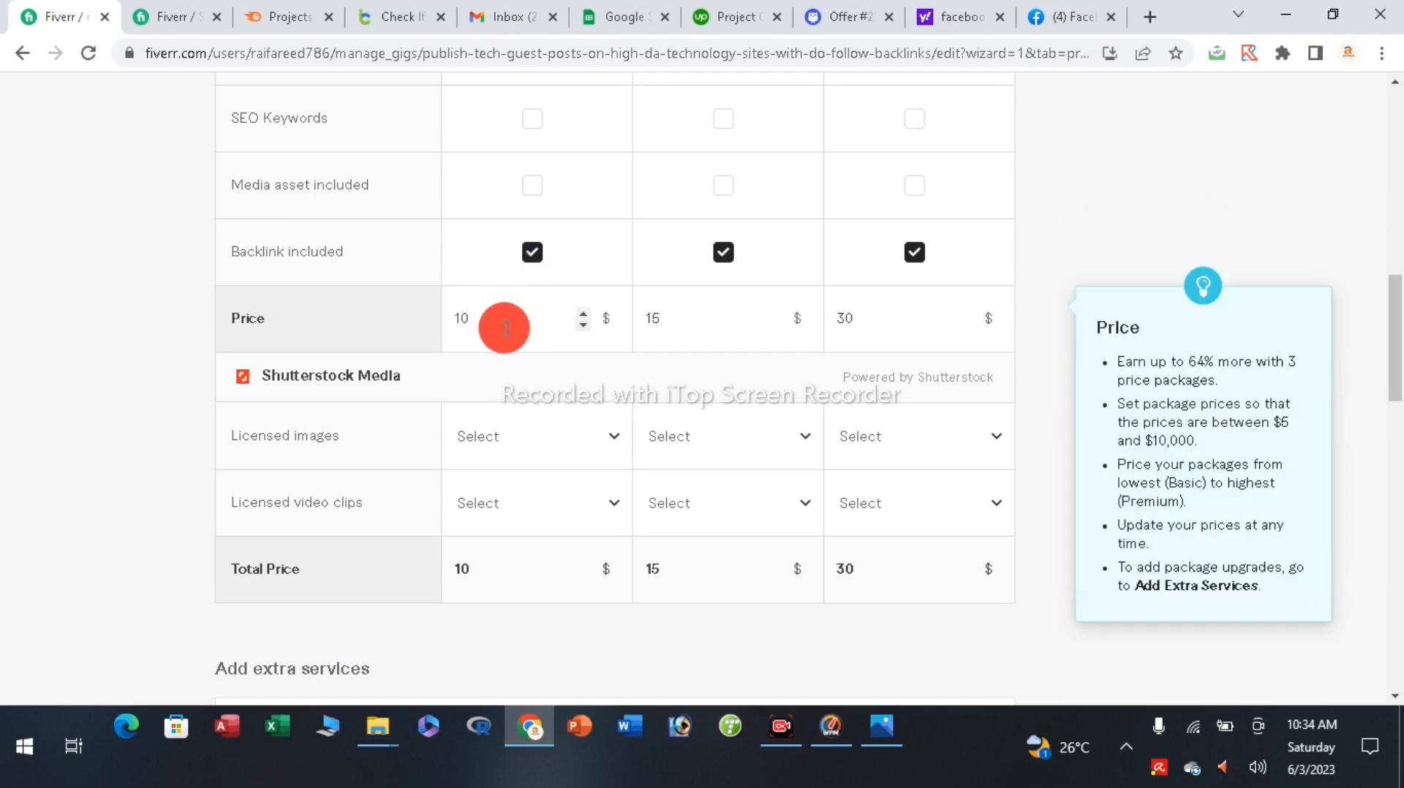
{"action": "scroll", "coordinate": [505, 327], "scroll_direction": "down", "scroll_amount": 1}
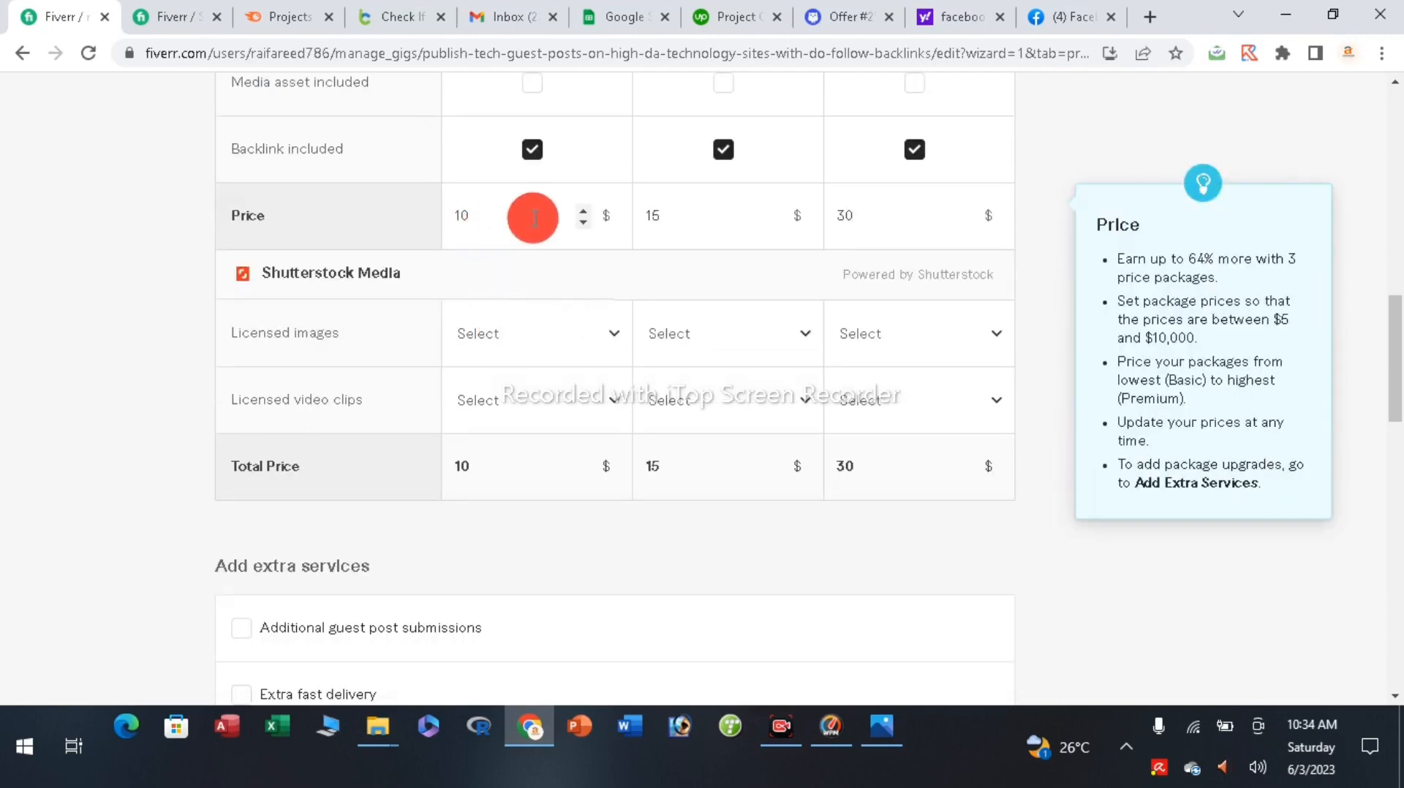
{"action": "scroll", "coordinate": [534, 217], "scroll_direction": "down", "scroll_amount": 4}
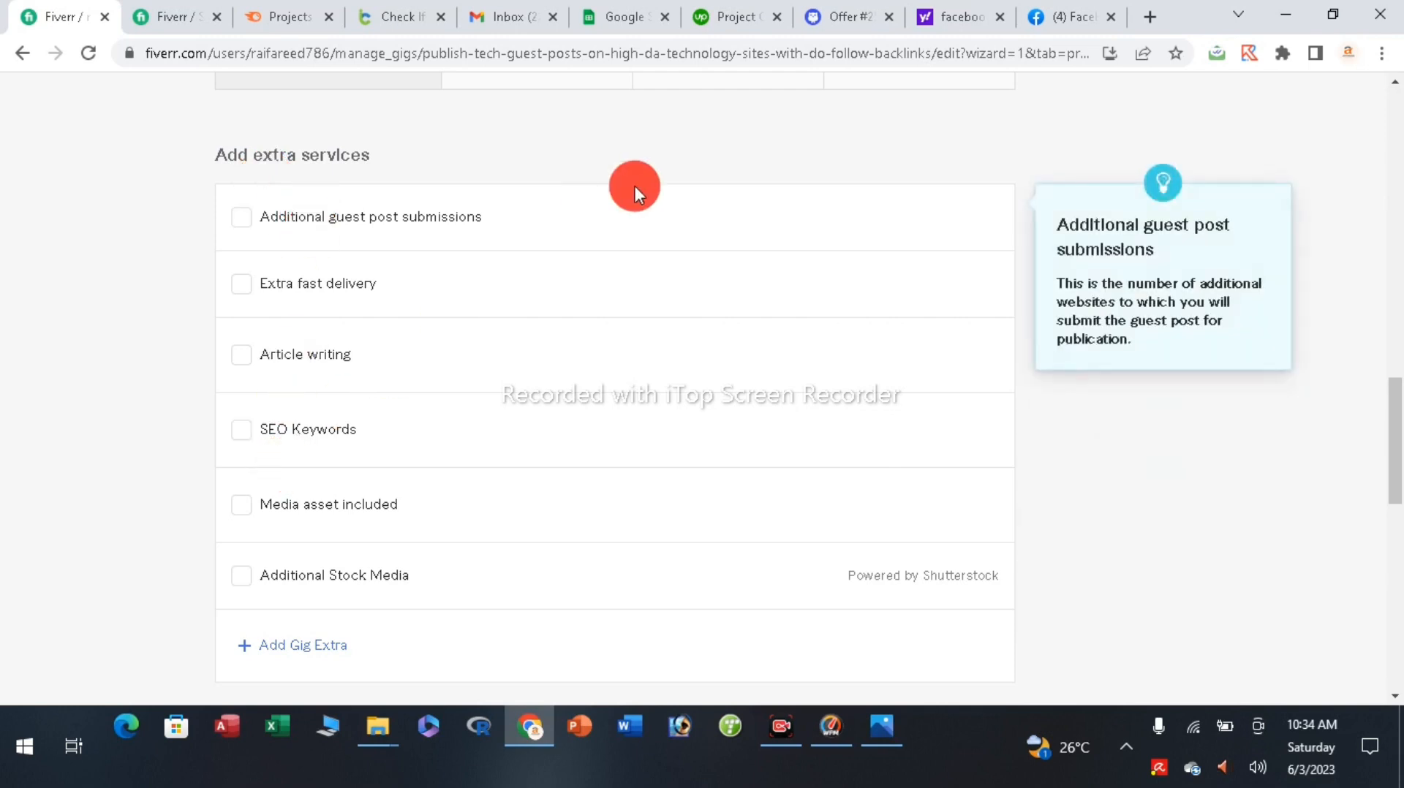
{"action": "scroll", "coordinate": [635, 186], "scroll_direction": "down", "scroll_amount": 5}
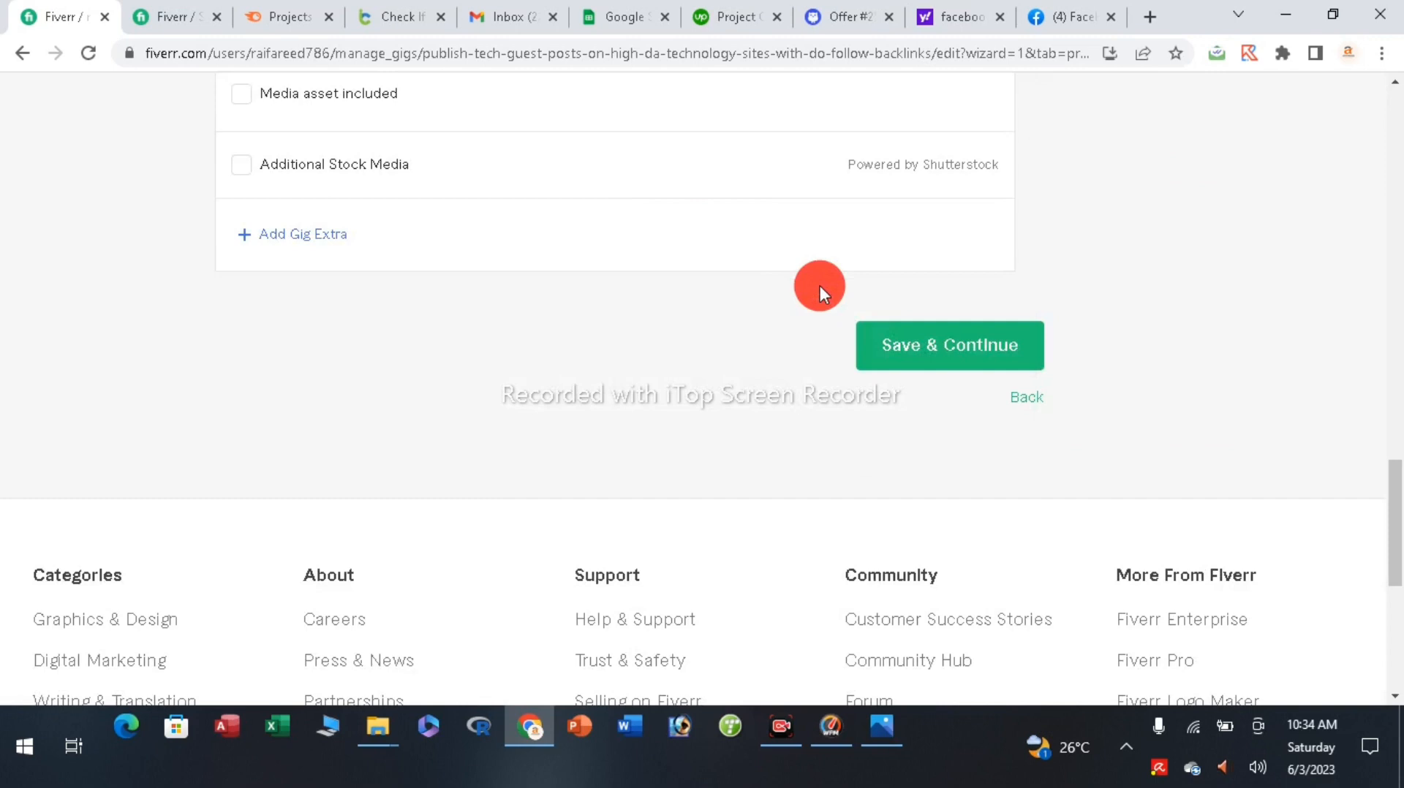
{"action": "left_click", "coordinate": [967, 349]}
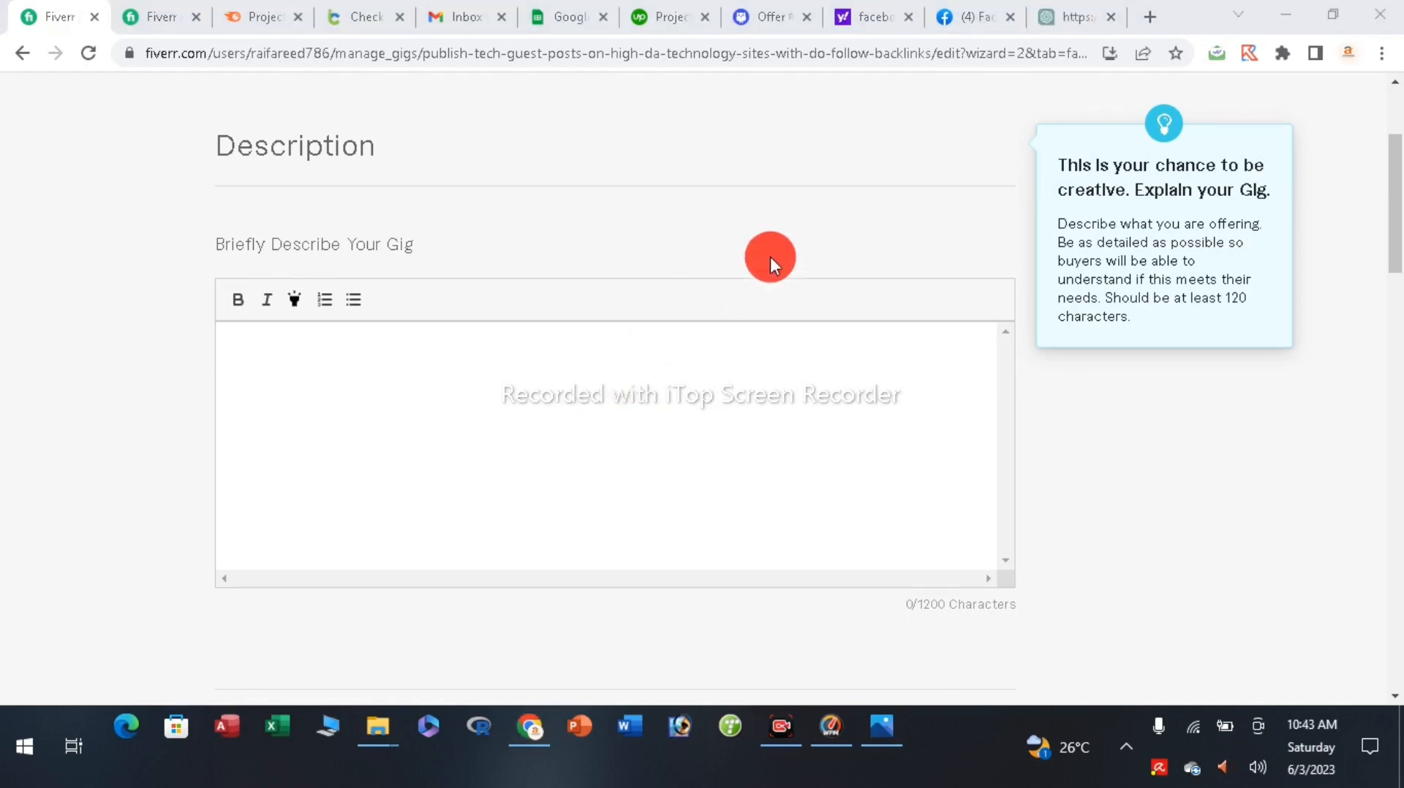
- Switch to ChatGPT and run the Fiverr Gig Description prompt for "publish tech guest posts on high da technology sites with do follow backlinks"
{"action": "left_click", "coordinate": [1057, 16]}
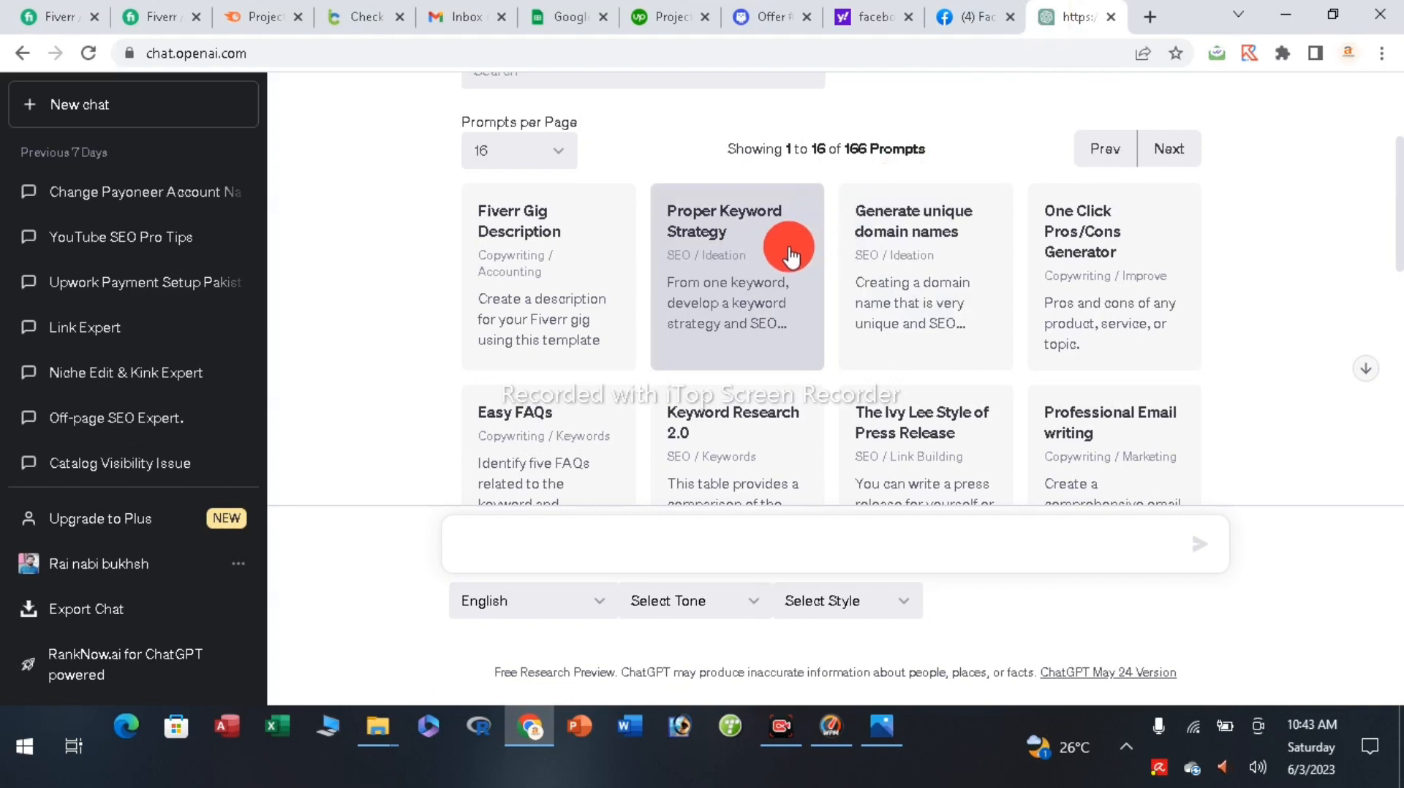
{"action": "scroll", "coordinate": [856, 229], "scroll_direction": "up", "scroll_amount": 3}
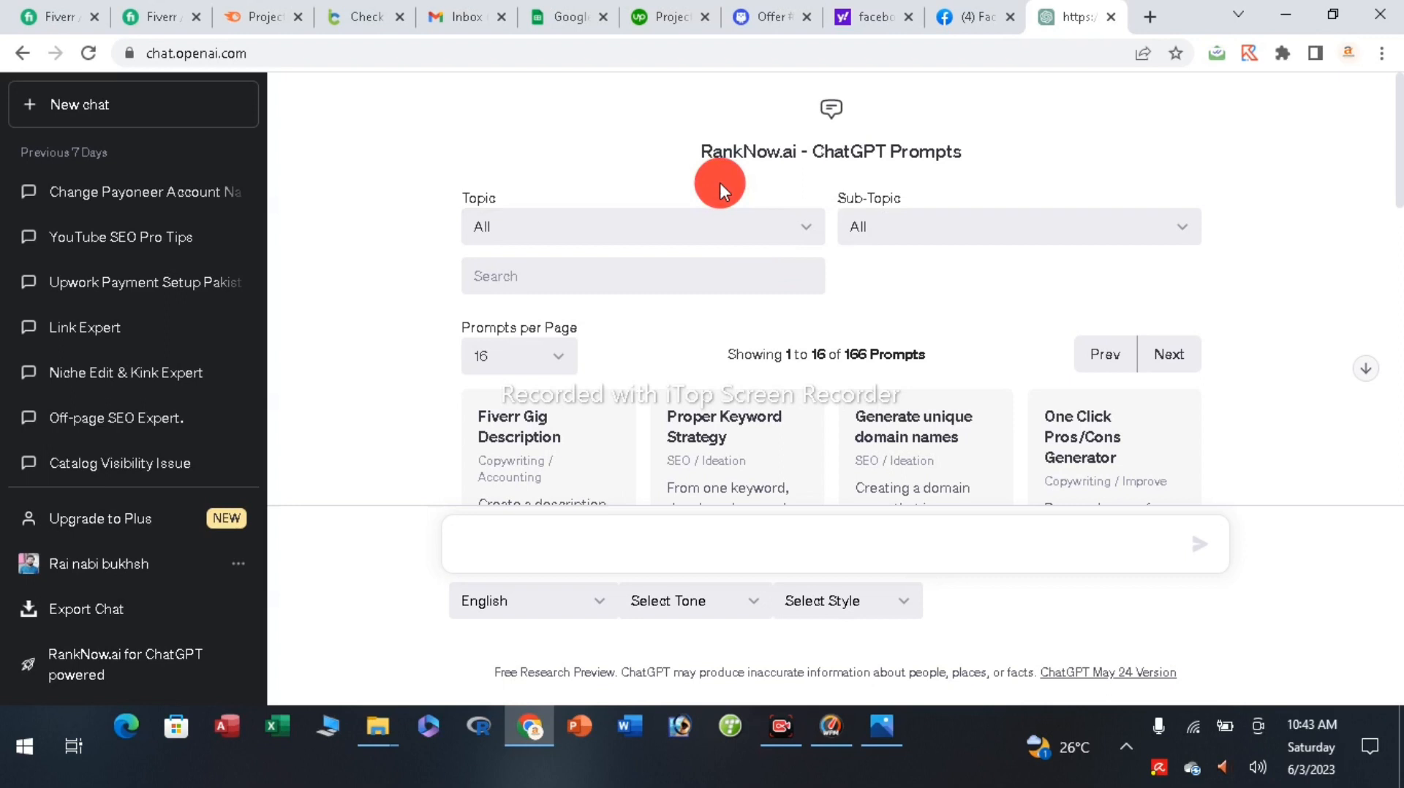
{"action": "scroll", "coordinate": [720, 187], "scroll_direction": "down", "scroll_amount": 1}
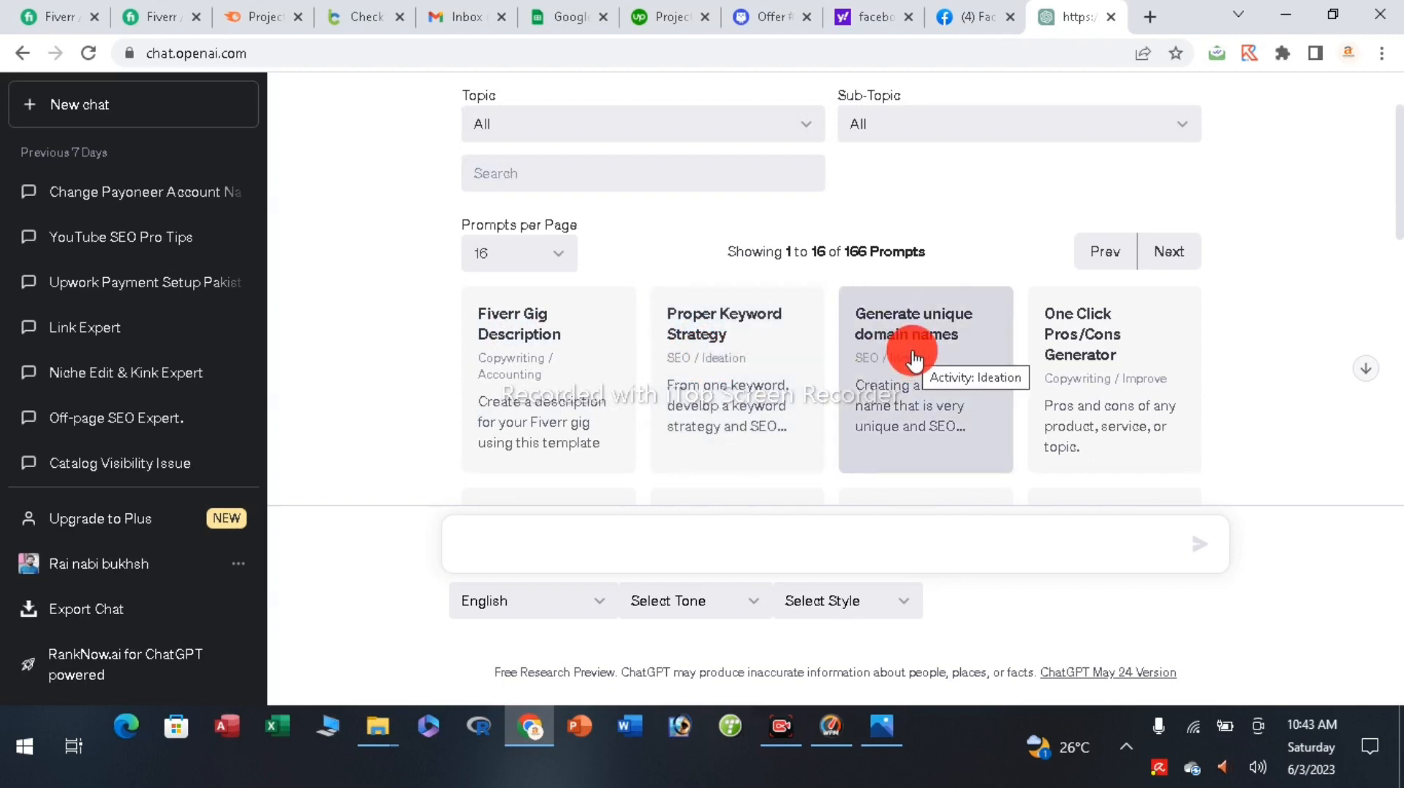
{"action": "scroll", "coordinate": [951, 315], "scroll_direction": "down", "scroll_amount": 3}
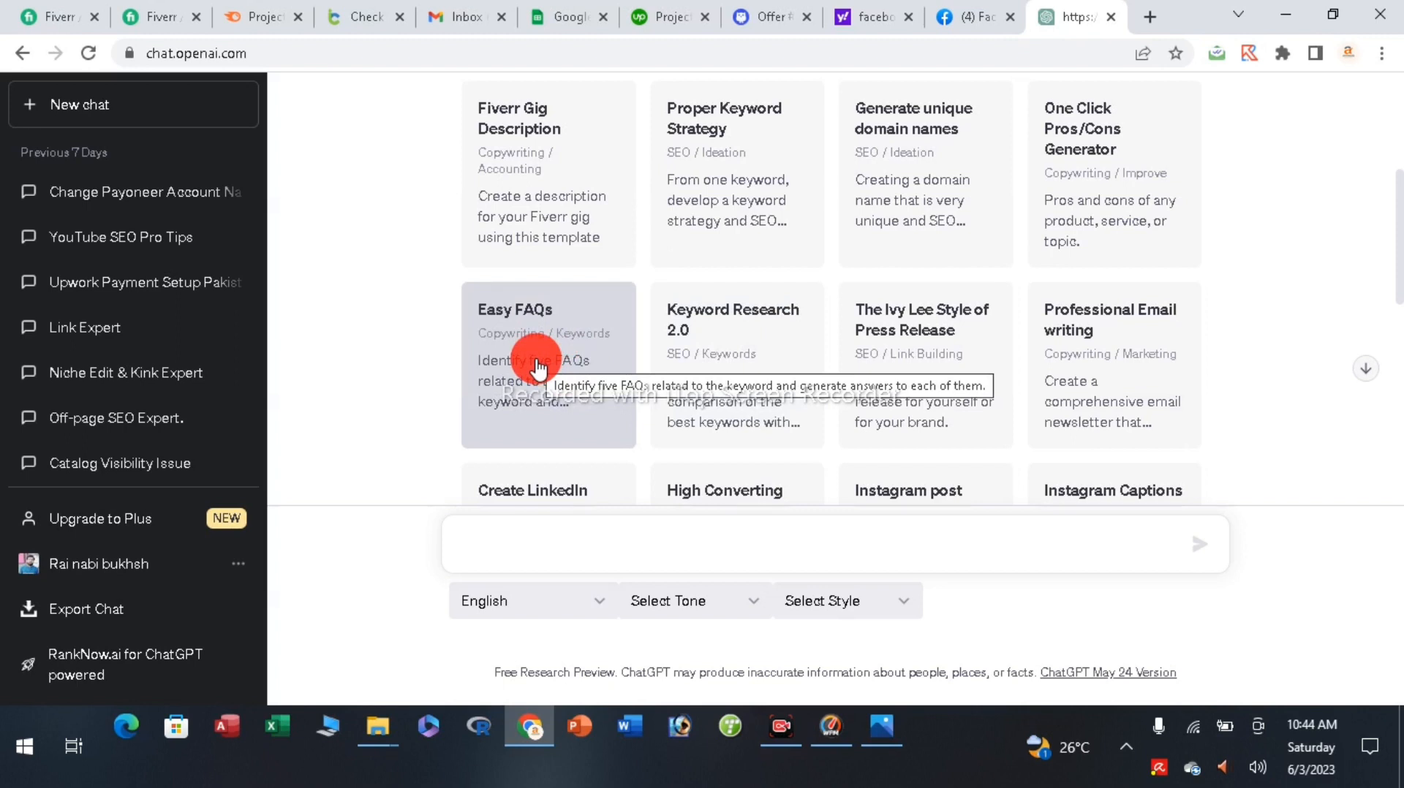
{"action": "left_click", "coordinate": [517, 183]}
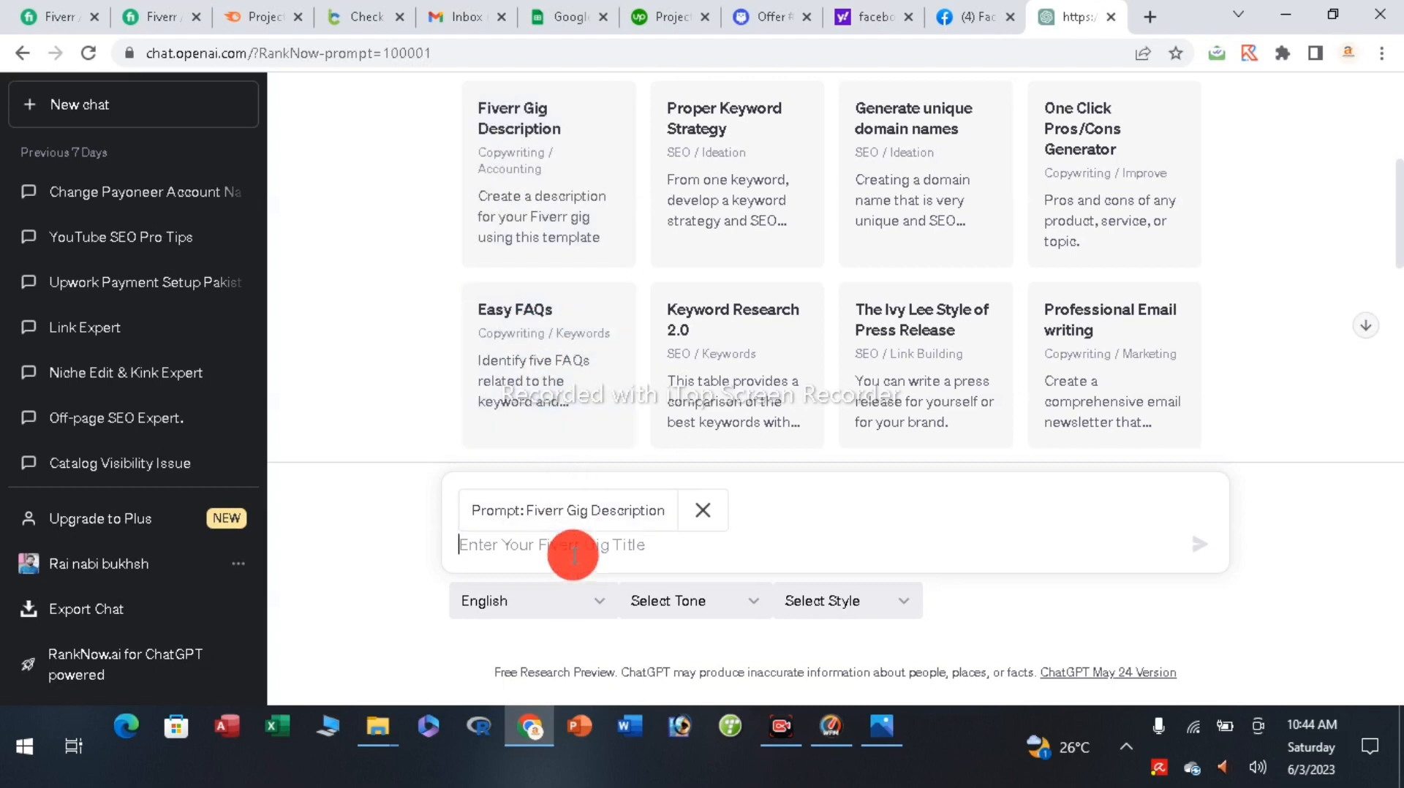
{"action": "left_click", "coordinate": [570, 550]}
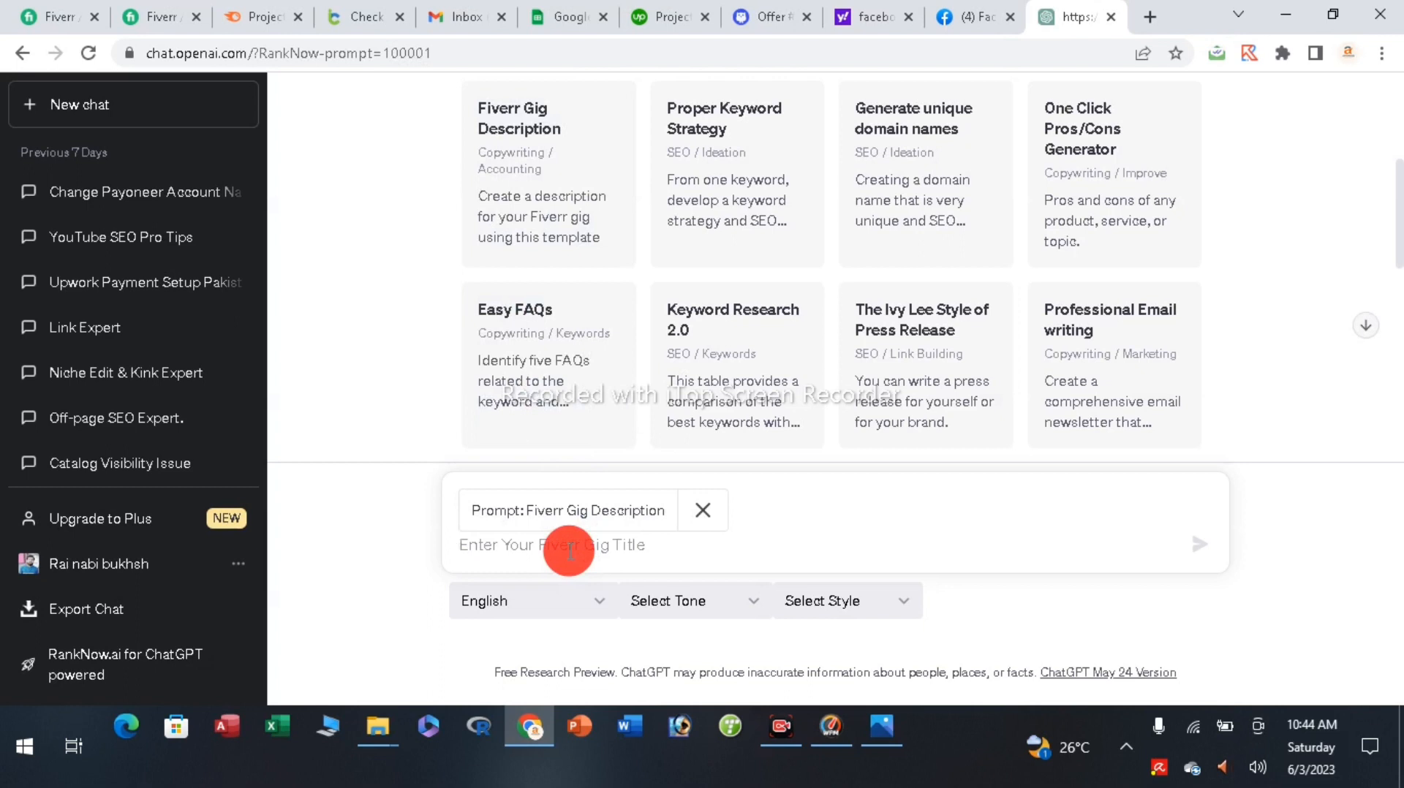
{"action": "type", "text": "publish tech guest posts on high da technology sites with  do follow backlinks"}
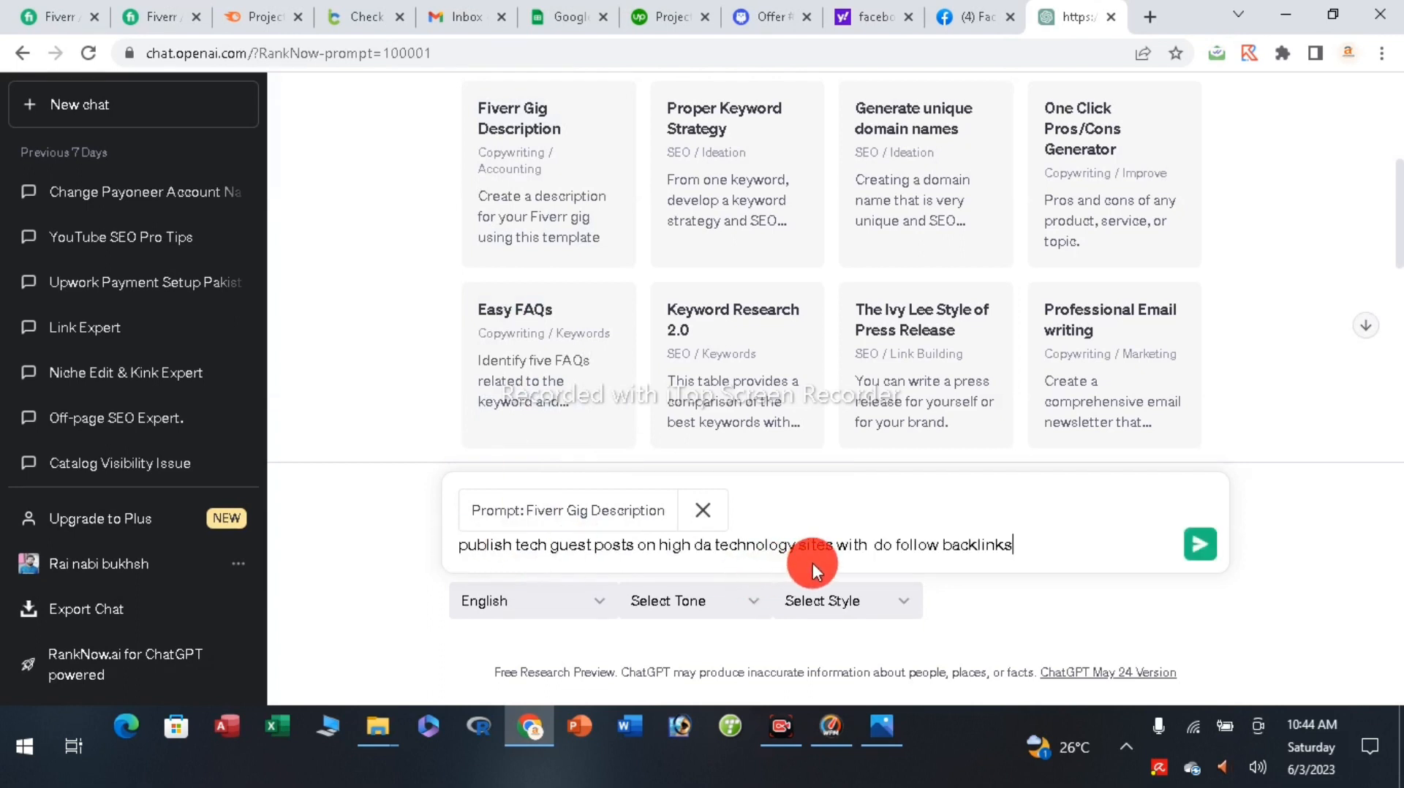
{"action": "key", "text": "Return"}
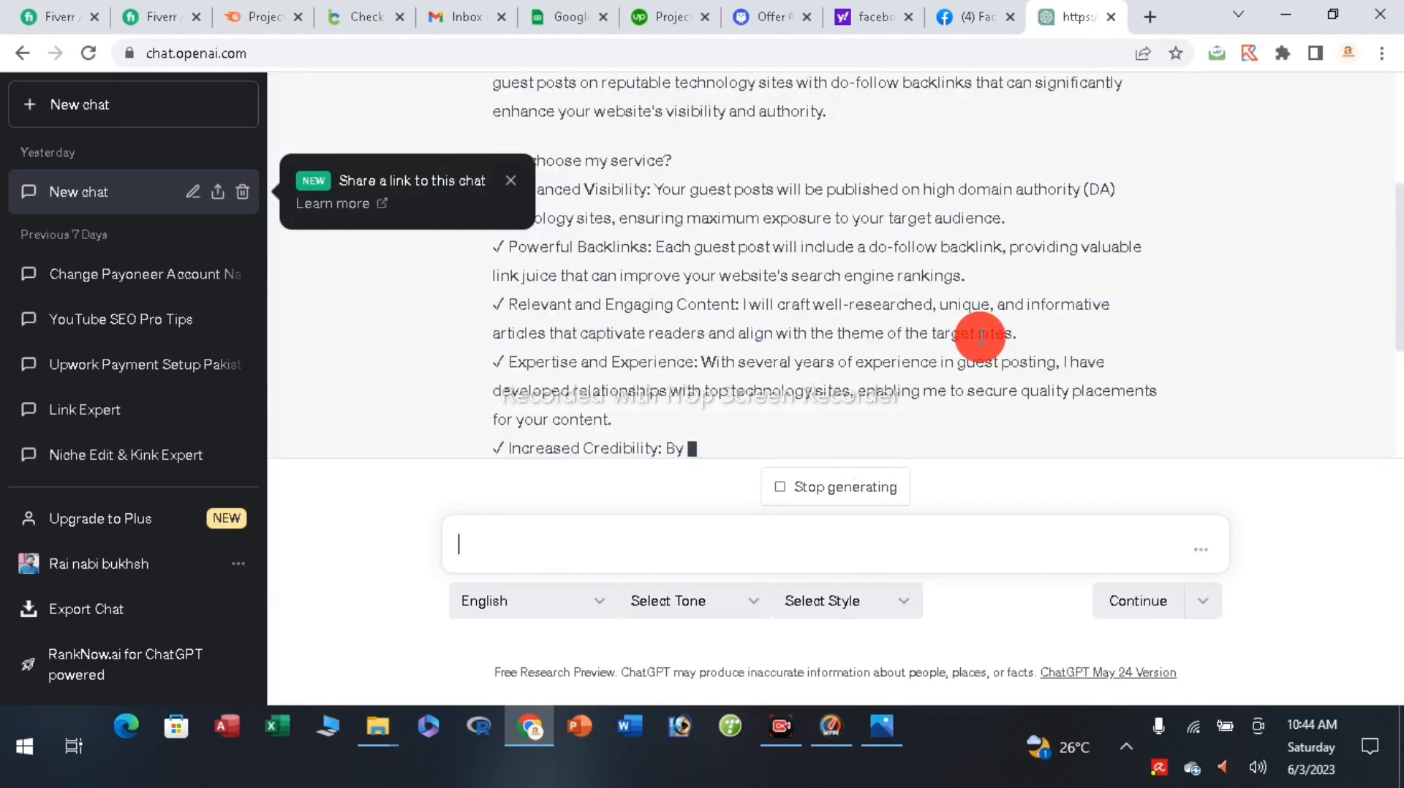
- Dismiss the chat-sharing notice and read through the generated gig description, from its introduction to the add-ons, testimonials and price
{"action": "scroll", "coordinate": [995, 343], "scroll_direction": "up", "scroll_amount": 5}
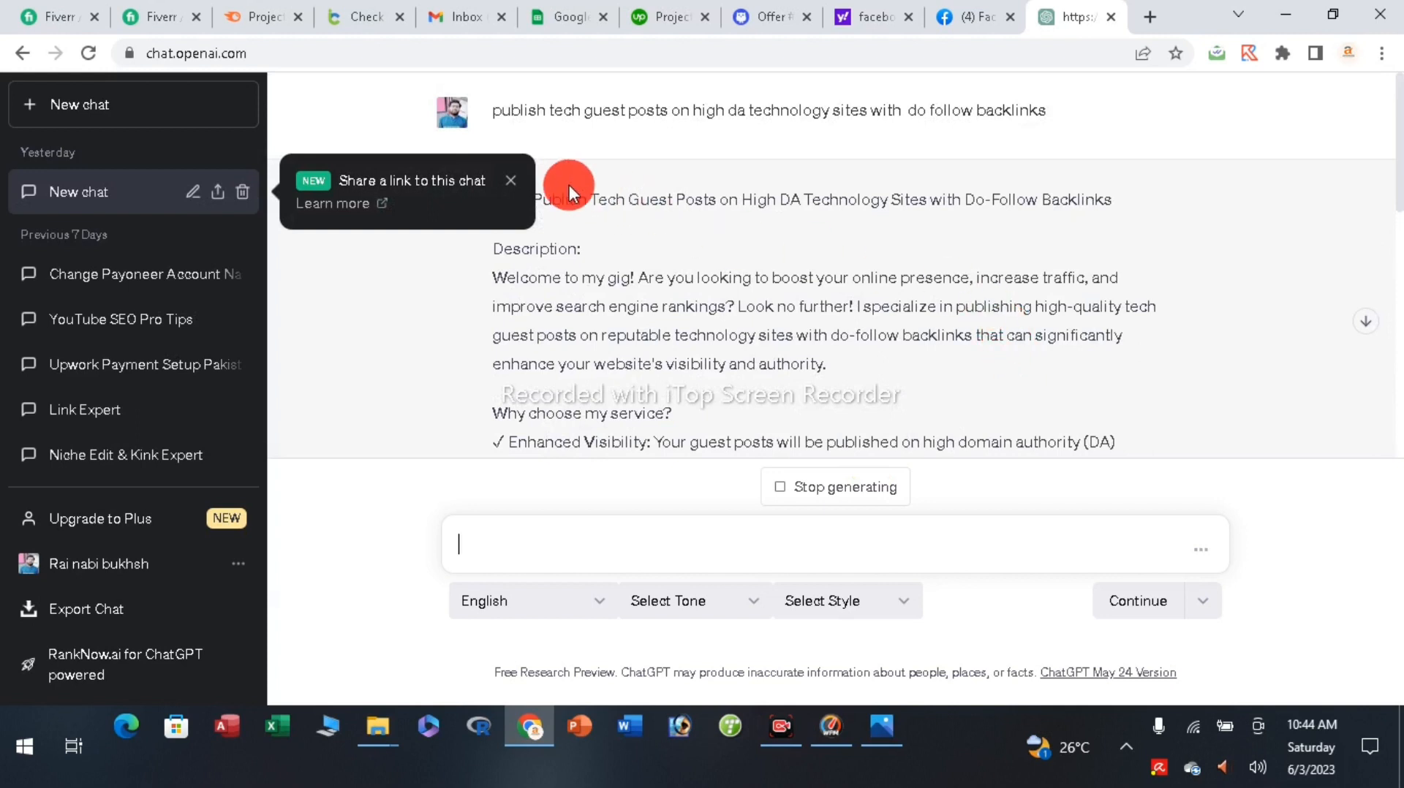
{"action": "left_click", "coordinate": [510, 180]}
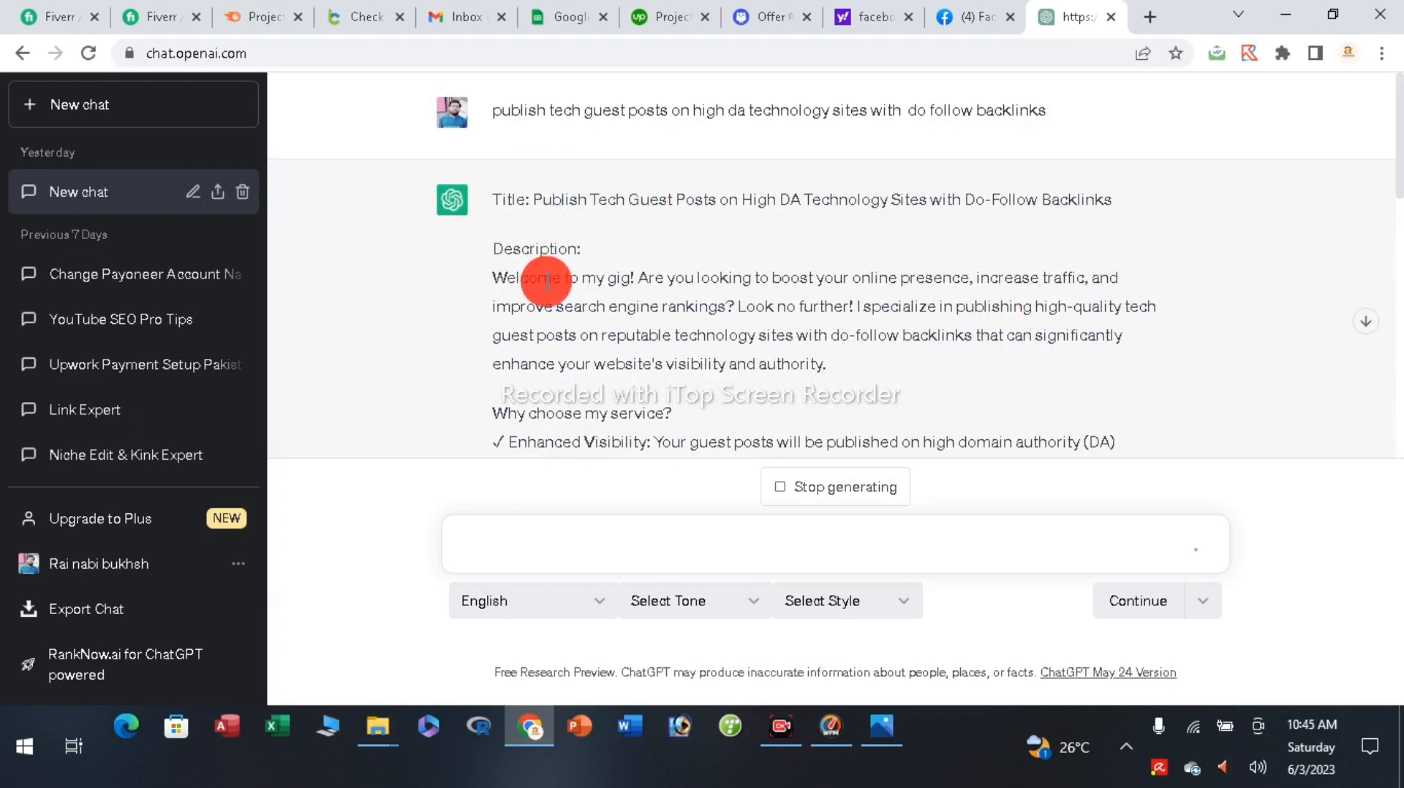
{"action": "scroll", "coordinate": [556, 314], "scroll_direction": "down", "scroll_amount": 1}
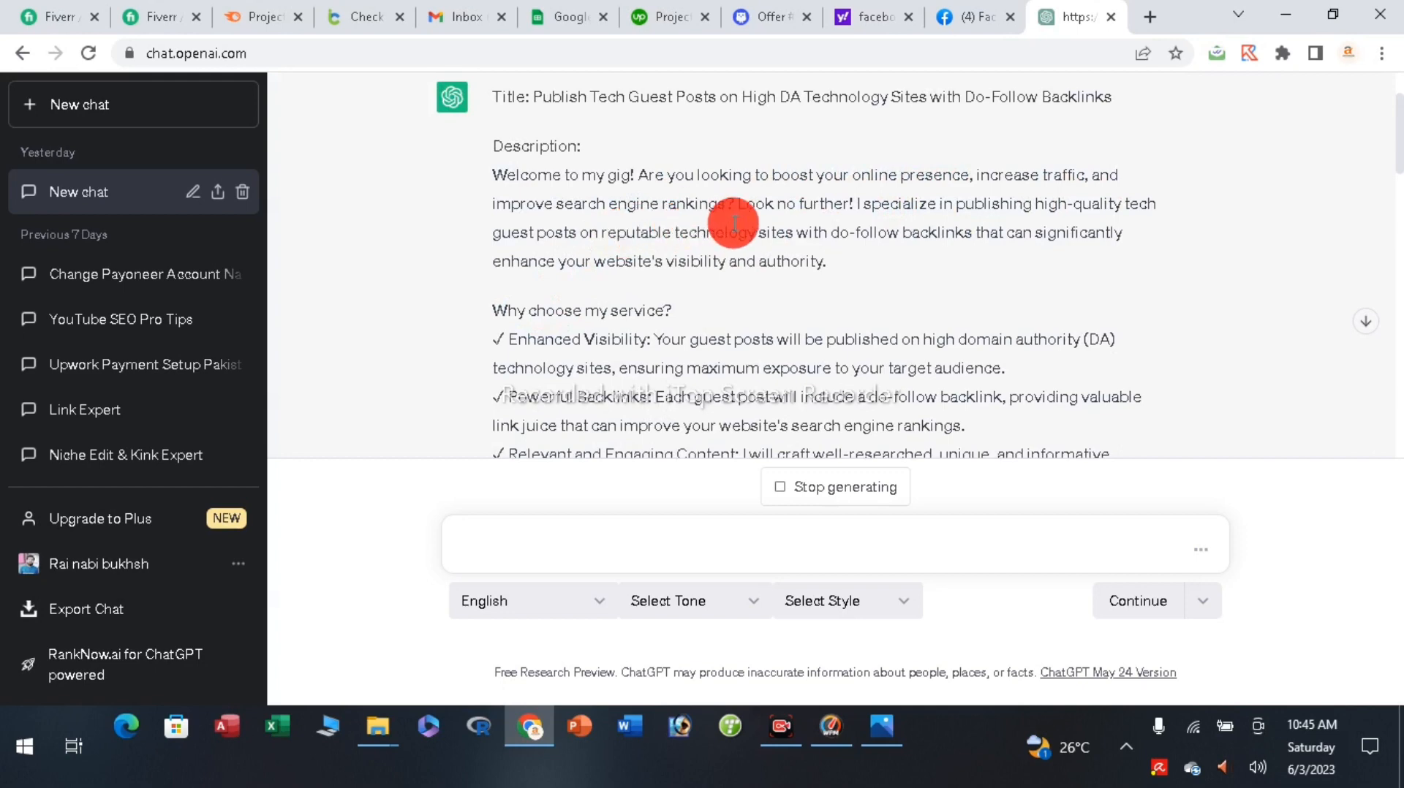
{"action": "scroll", "coordinate": [548, 131], "scroll_direction": "down", "scroll_amount": 3}
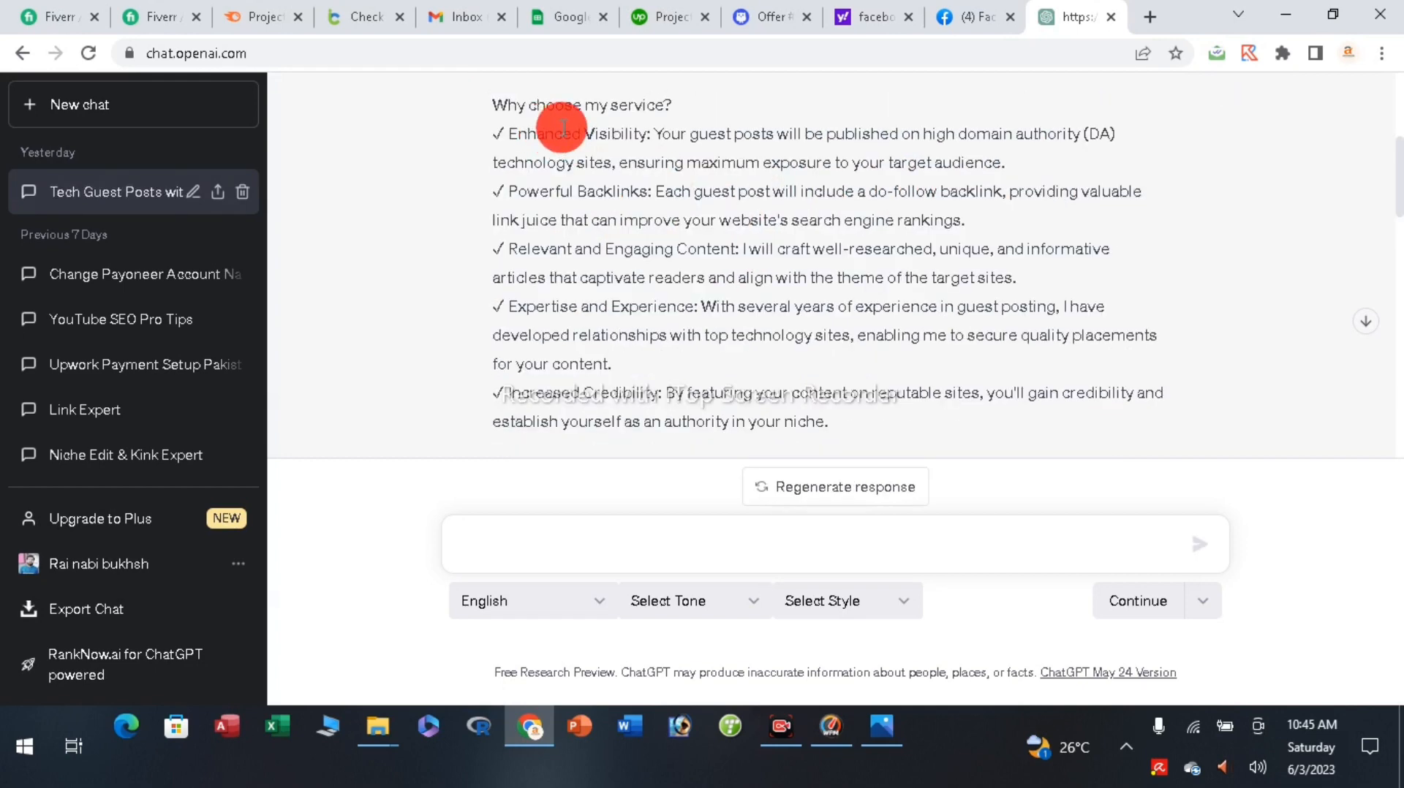
{"action": "scroll", "coordinate": [570, 135], "scroll_direction": "down", "scroll_amount": 4}
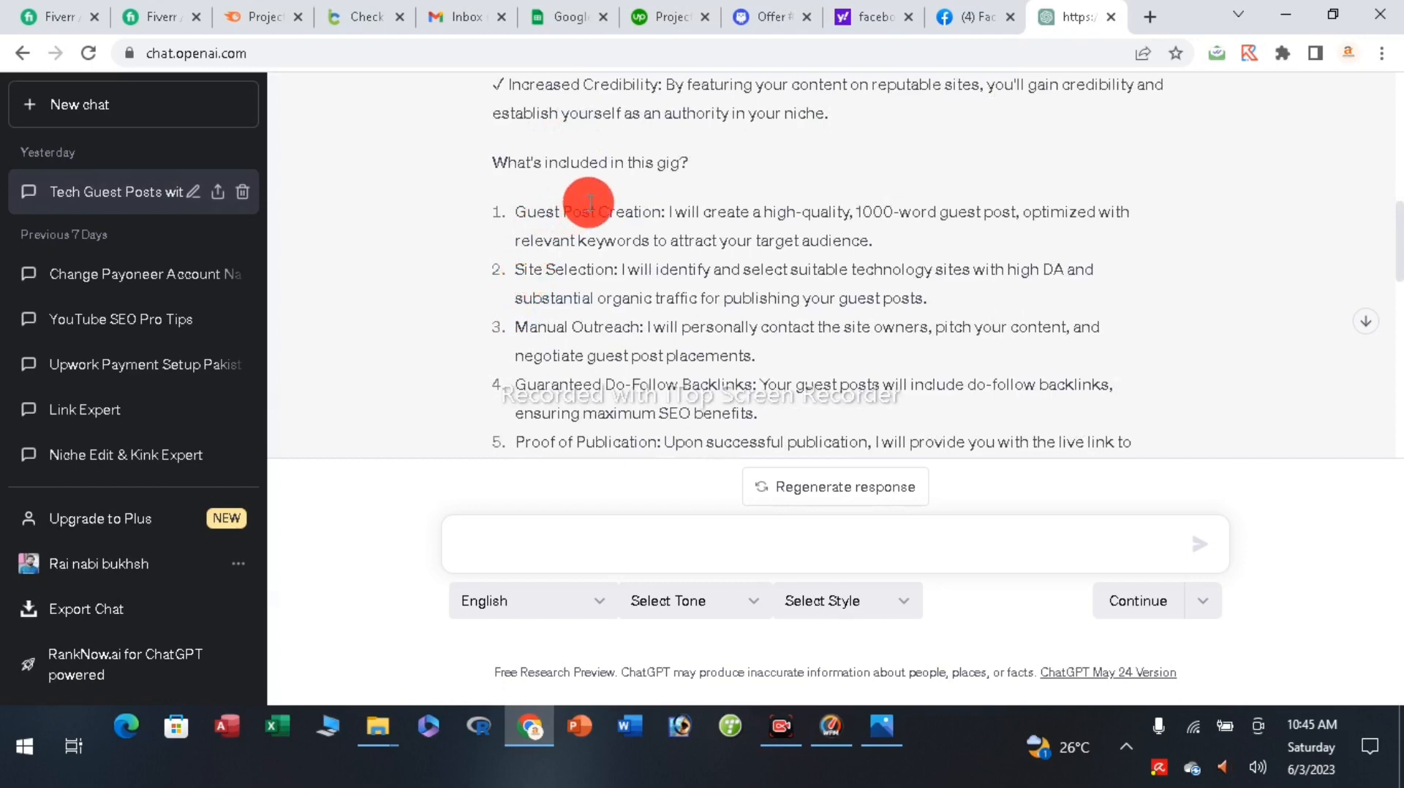
{"action": "scroll", "coordinate": [752, 185], "scroll_direction": "down", "scroll_amount": 6}
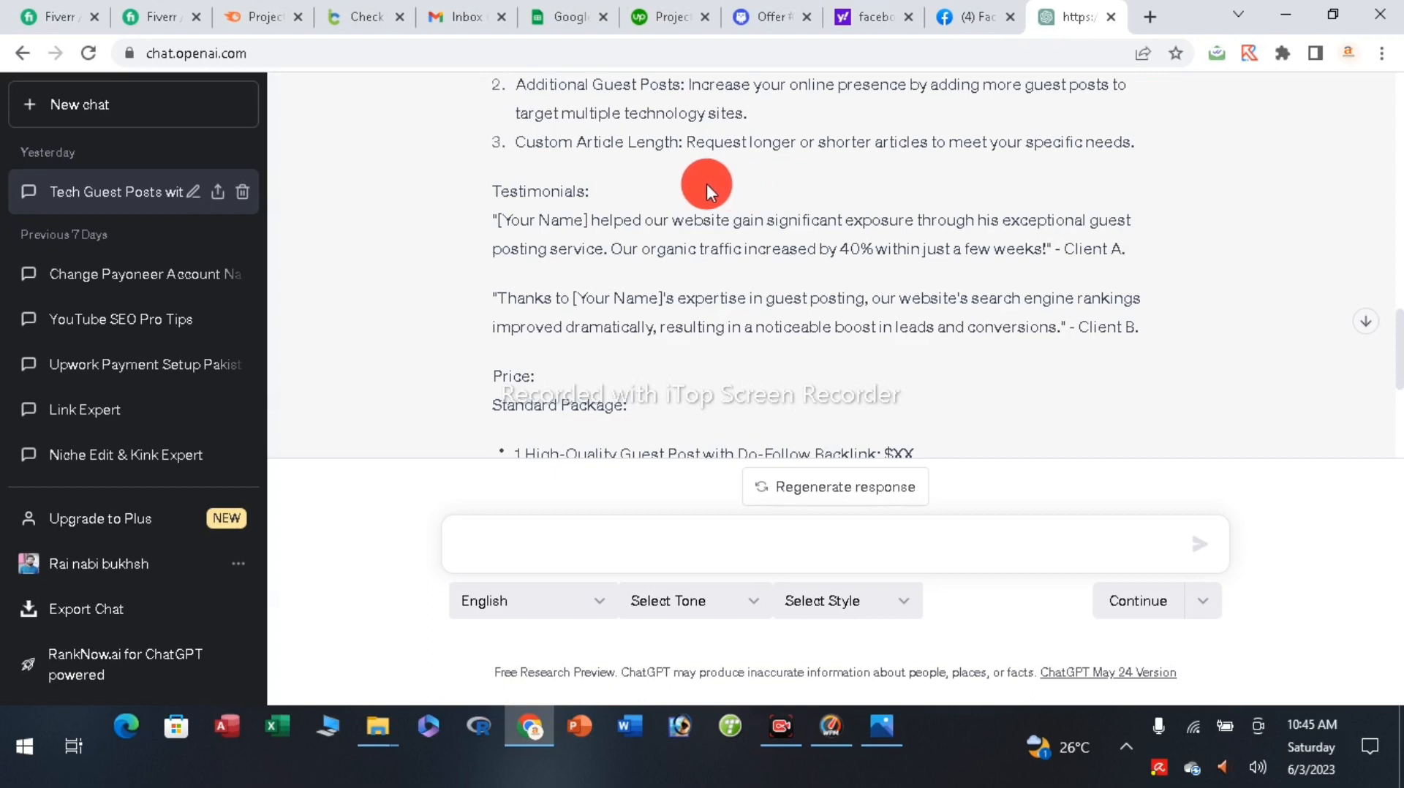
{"action": "scroll", "coordinate": [705, 183], "scroll_direction": "up", "scroll_amount": 2}
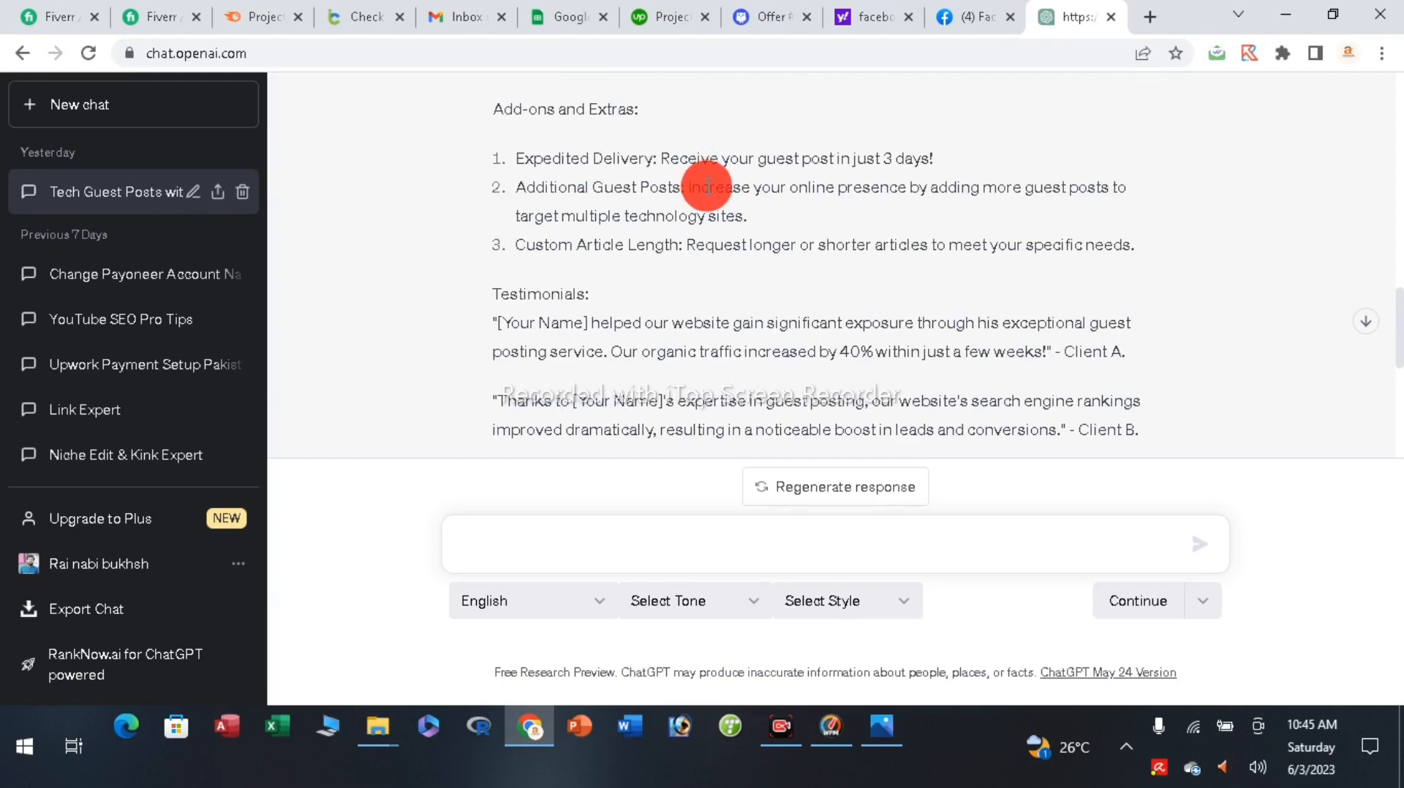
{"action": "scroll", "coordinate": [706, 187], "scroll_direction": "down", "scroll_amount": 5}
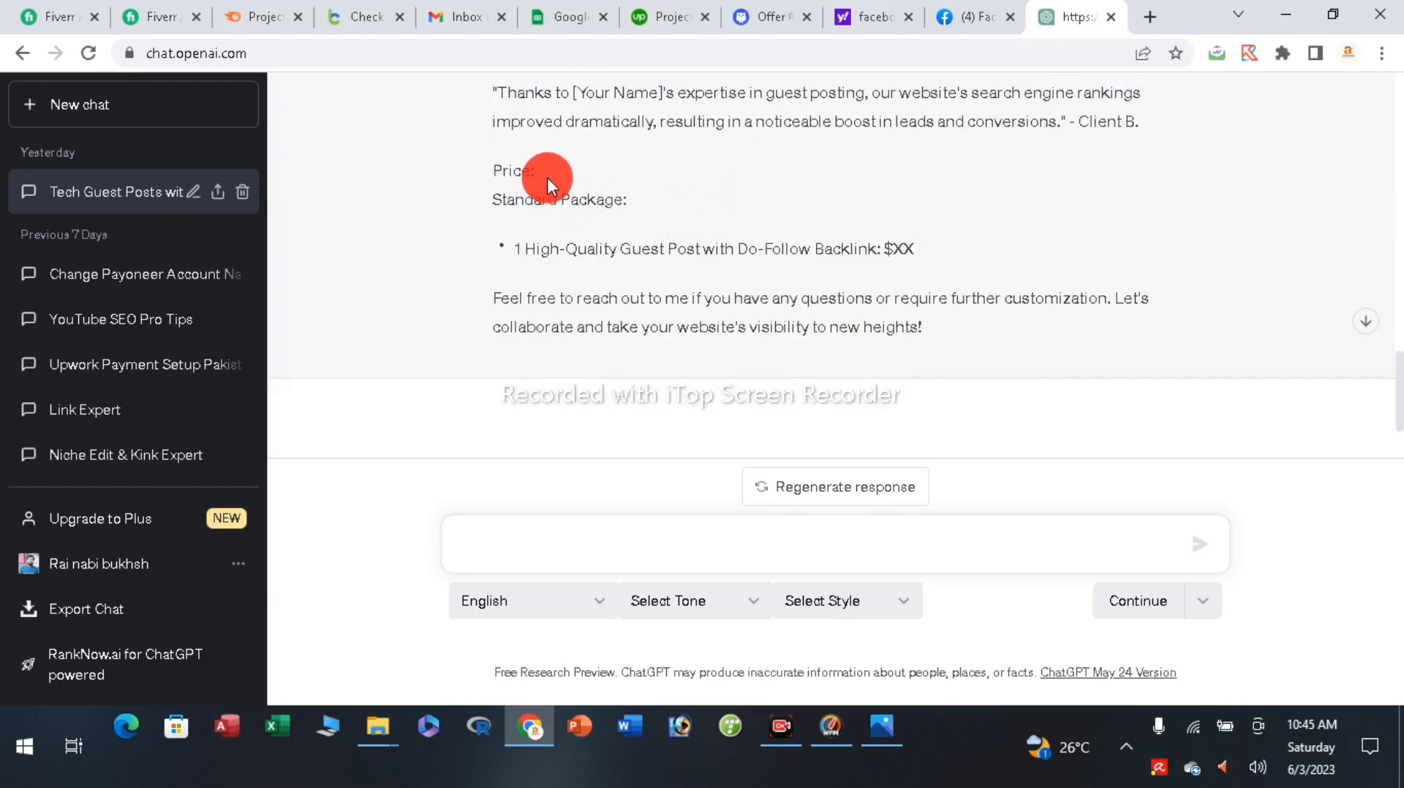
{"action": "scroll", "coordinate": [547, 177], "scroll_direction": "up", "scroll_amount": 4}
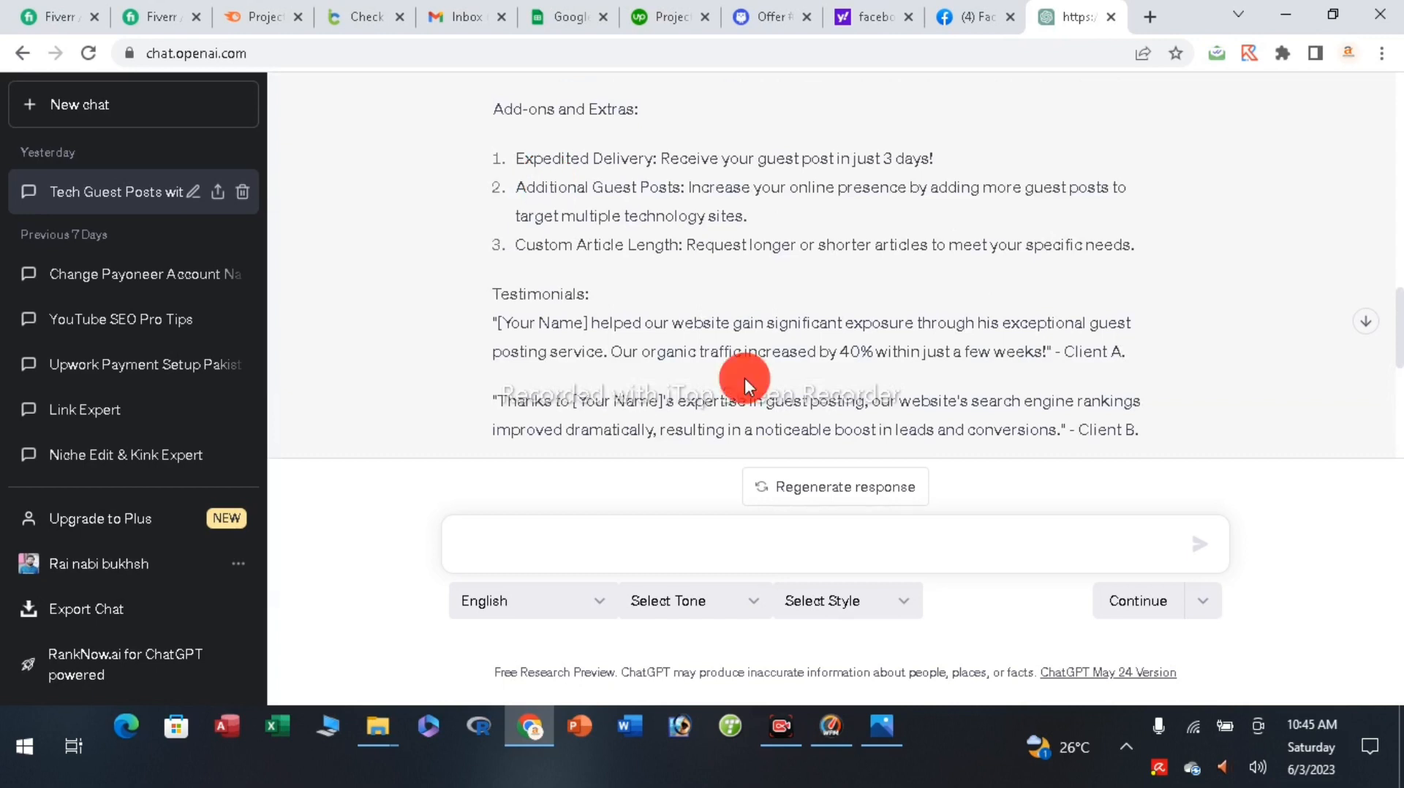
- Return to the Fiverr gig and italicize the description's "Dear Respected Buyer," greeting, applying bold to it and removing the bold again
{"action": "left_click", "coordinate": [62, 16]}
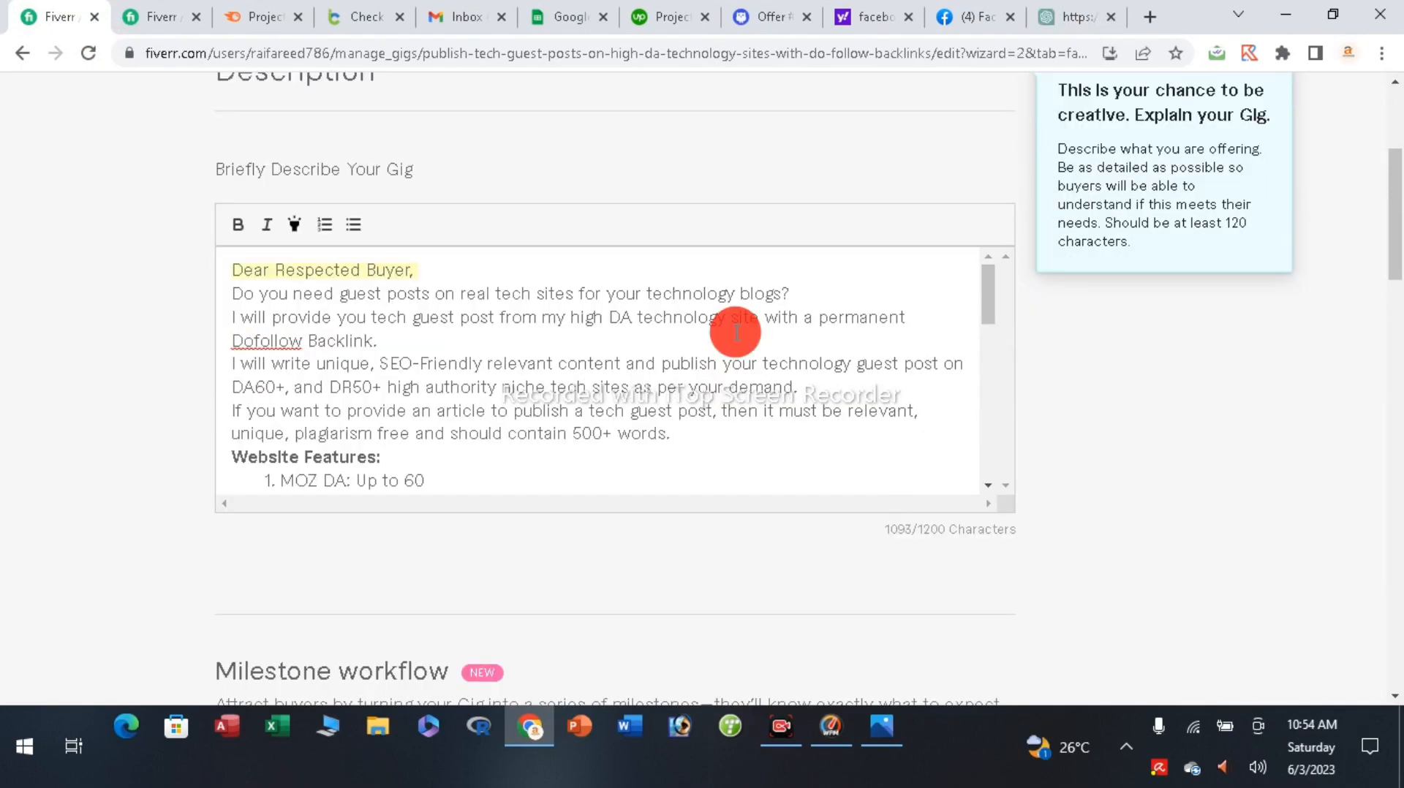
{"action": "scroll", "coordinate": [736, 333], "scroll_direction": "down", "scroll_amount": 5}
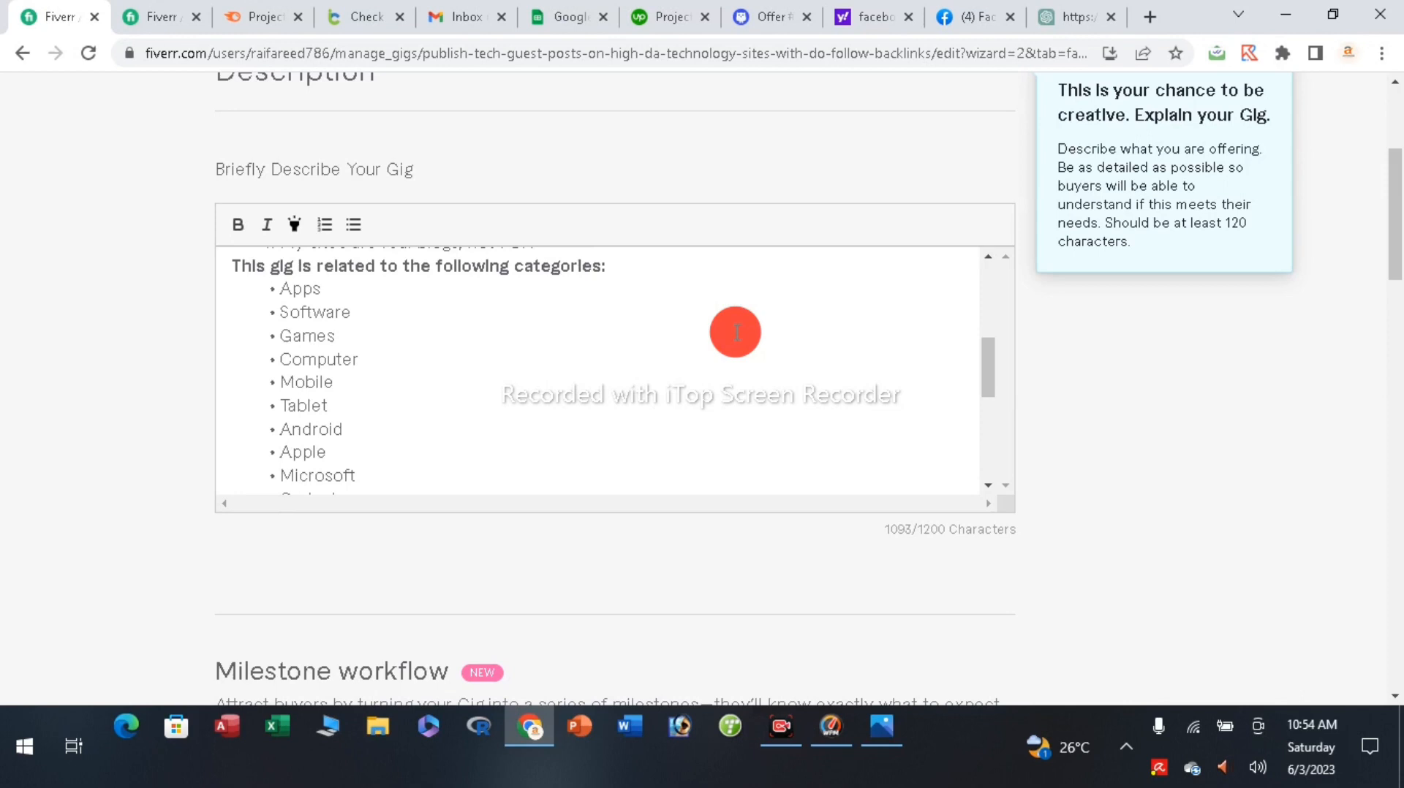
{"action": "scroll", "coordinate": [735, 333], "scroll_direction": "up", "scroll_amount": 3}
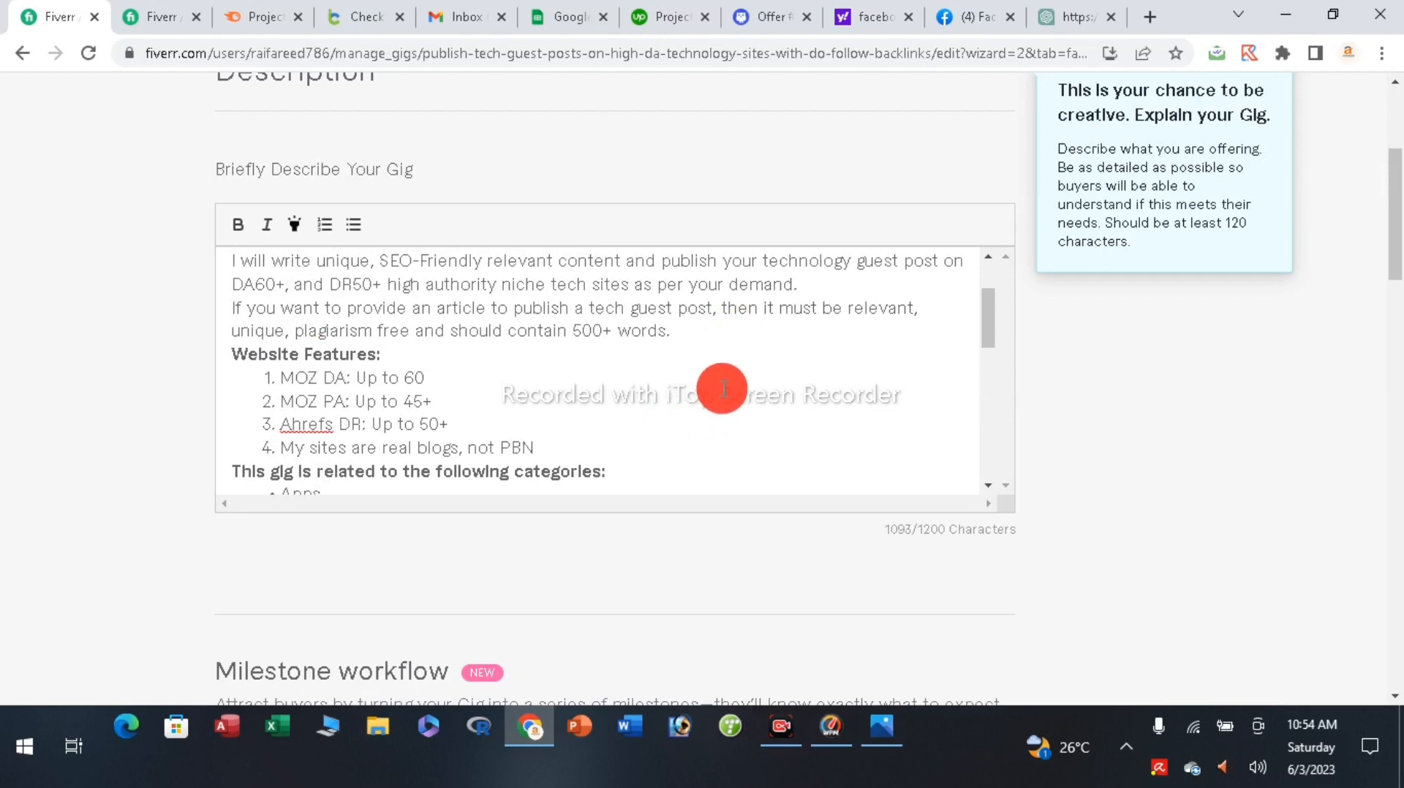
{"action": "scroll", "coordinate": [708, 381], "scroll_direction": "up", "scroll_amount": 2}
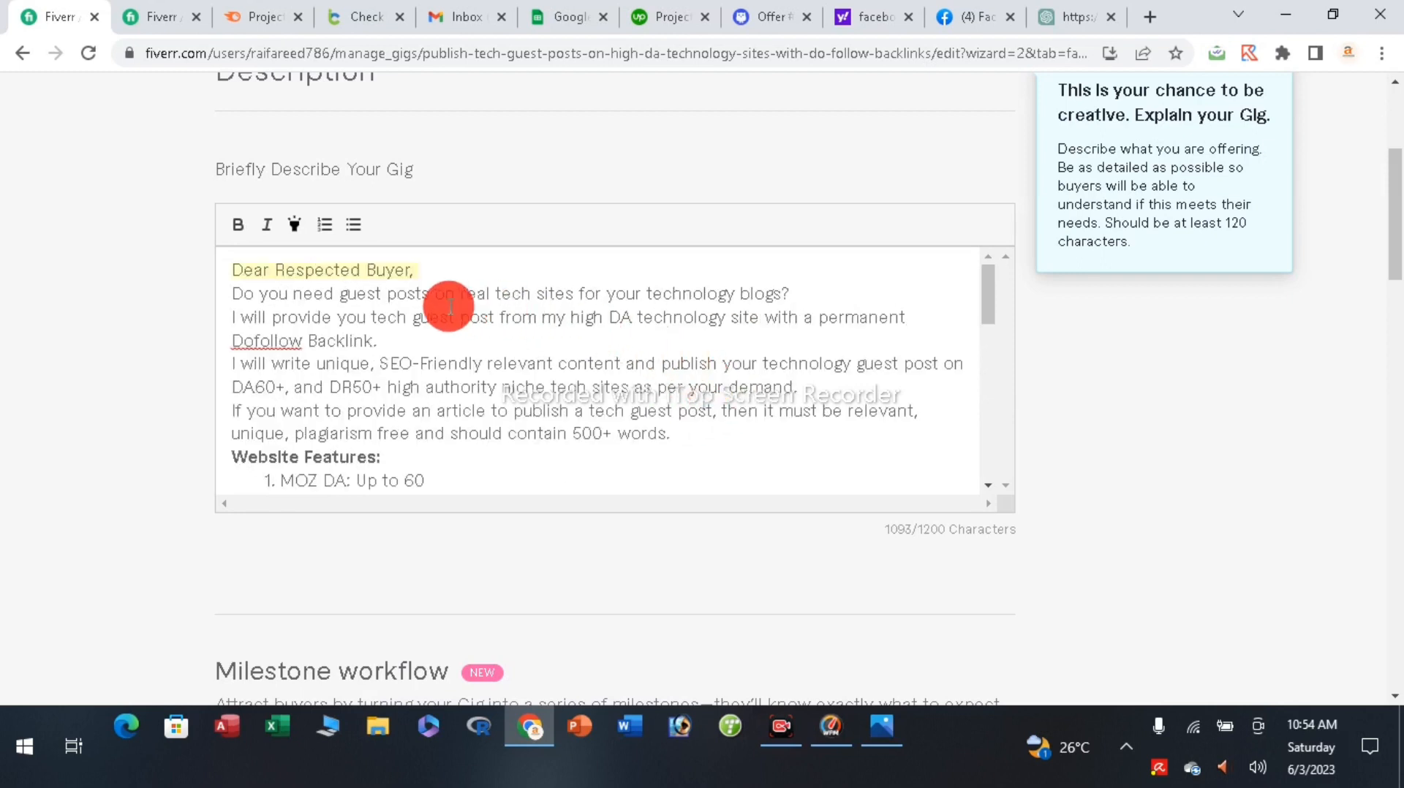
{"action": "left_click_drag", "start_coordinate": [438, 264], "coordinate": [226, 260]}
{"action": "left_click", "coordinate": [228, 237]}
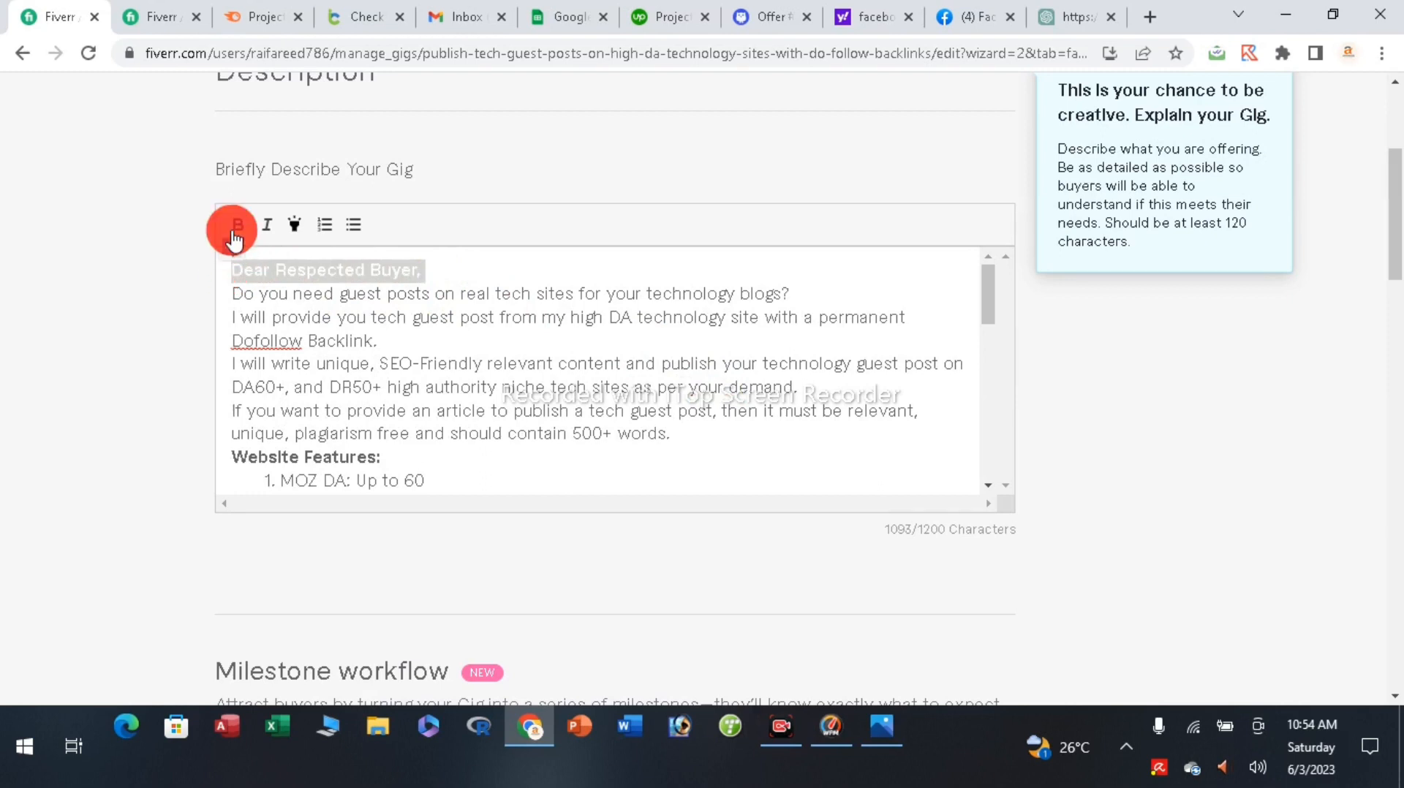
{"action": "left_click", "coordinate": [526, 269]}
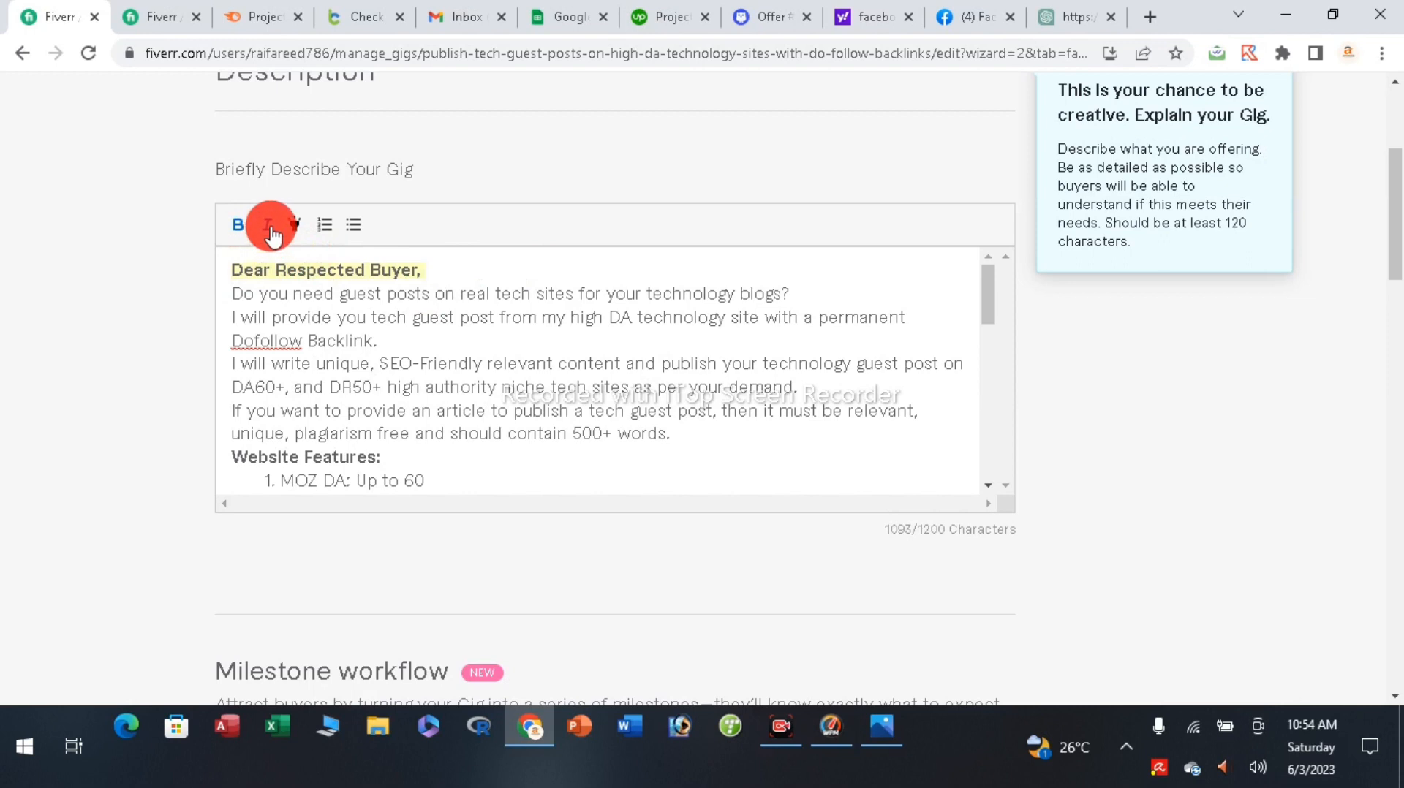
{"action": "left_click_drag", "start_coordinate": [430, 269], "coordinate": [226, 263]}
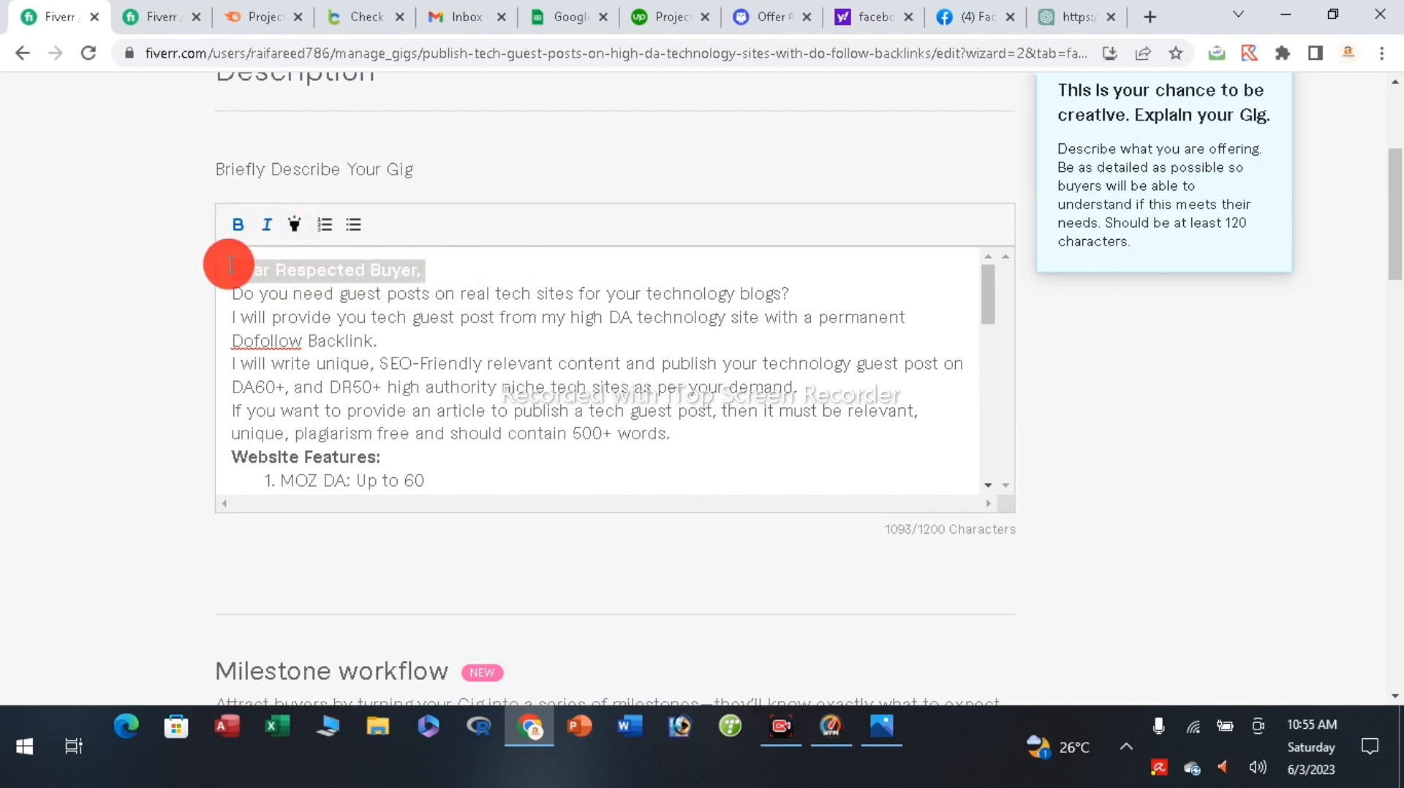
{"action": "left_click", "coordinate": [465, 267]}
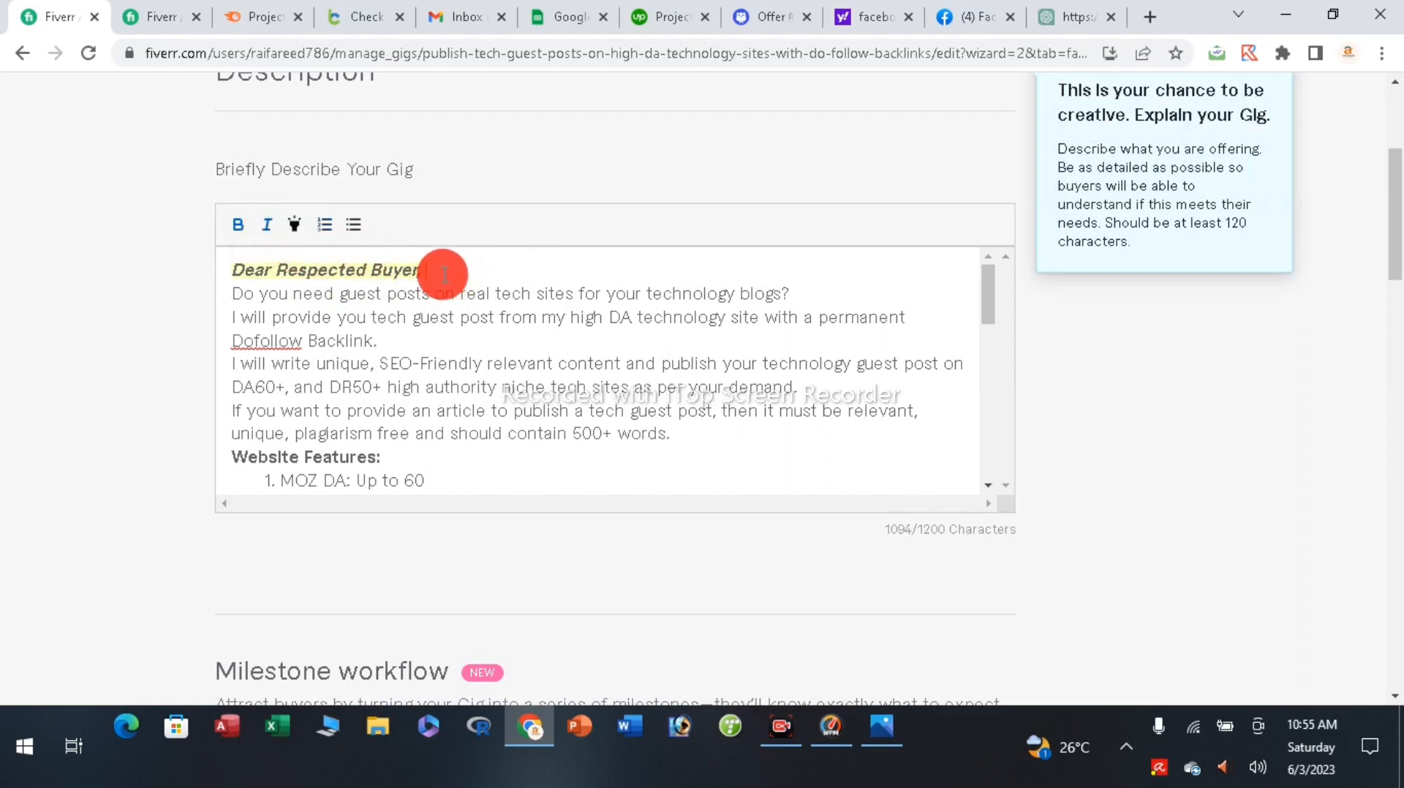
{"action": "left_click_drag", "start_coordinate": [444, 272], "coordinate": [229, 275]}
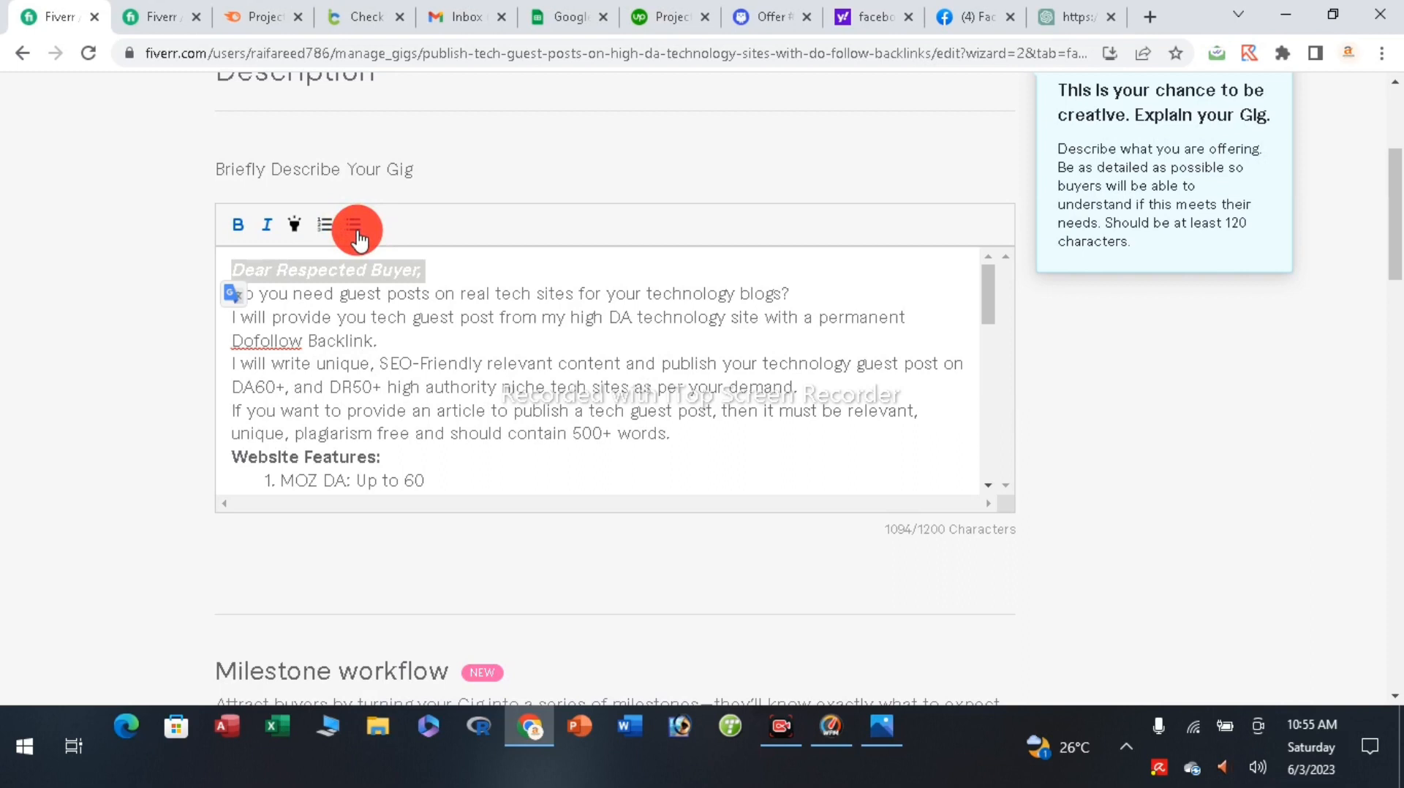
{"action": "left_click", "coordinate": [241, 226]}
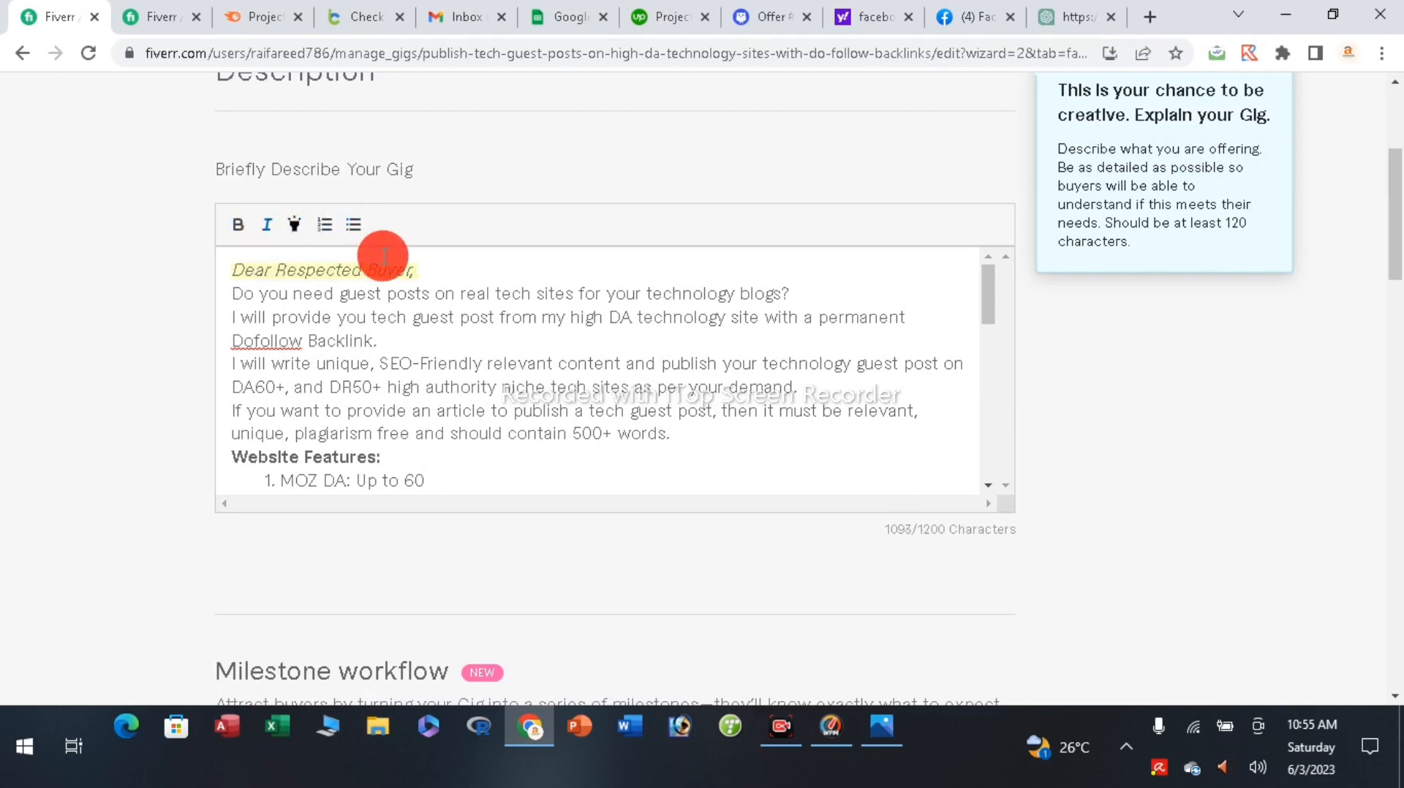
{"action": "scroll", "coordinate": [435, 279], "scroll_direction": "down", "scroll_amount": 3}
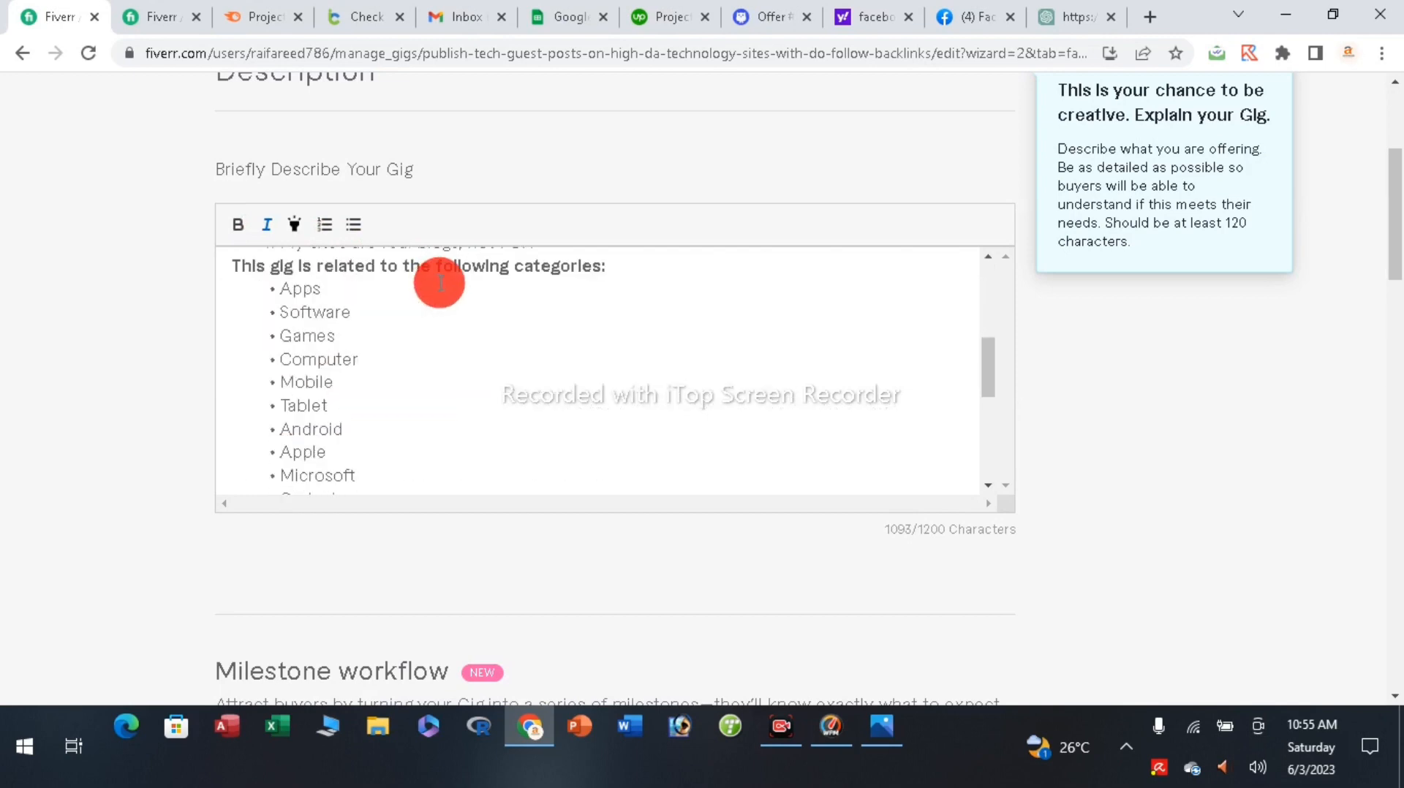
{"action": "scroll", "coordinate": [1218, 353], "scroll_direction": "down", "scroll_amount": 4}
{"action": "scroll", "coordinate": [1200, 351], "scroll_direction": "down", "scroll_amount": 10}
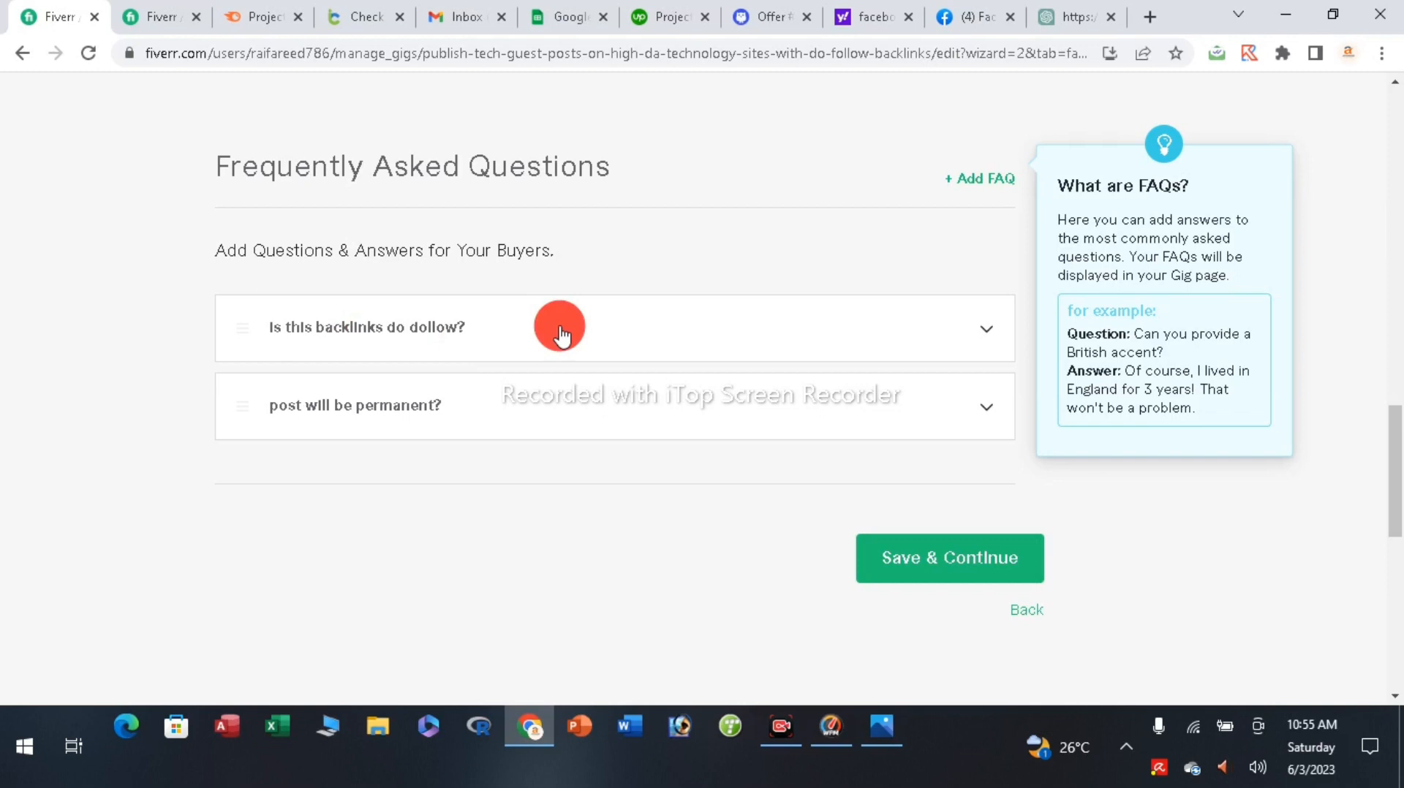
{"action": "left_click", "coordinate": [995, 182]}
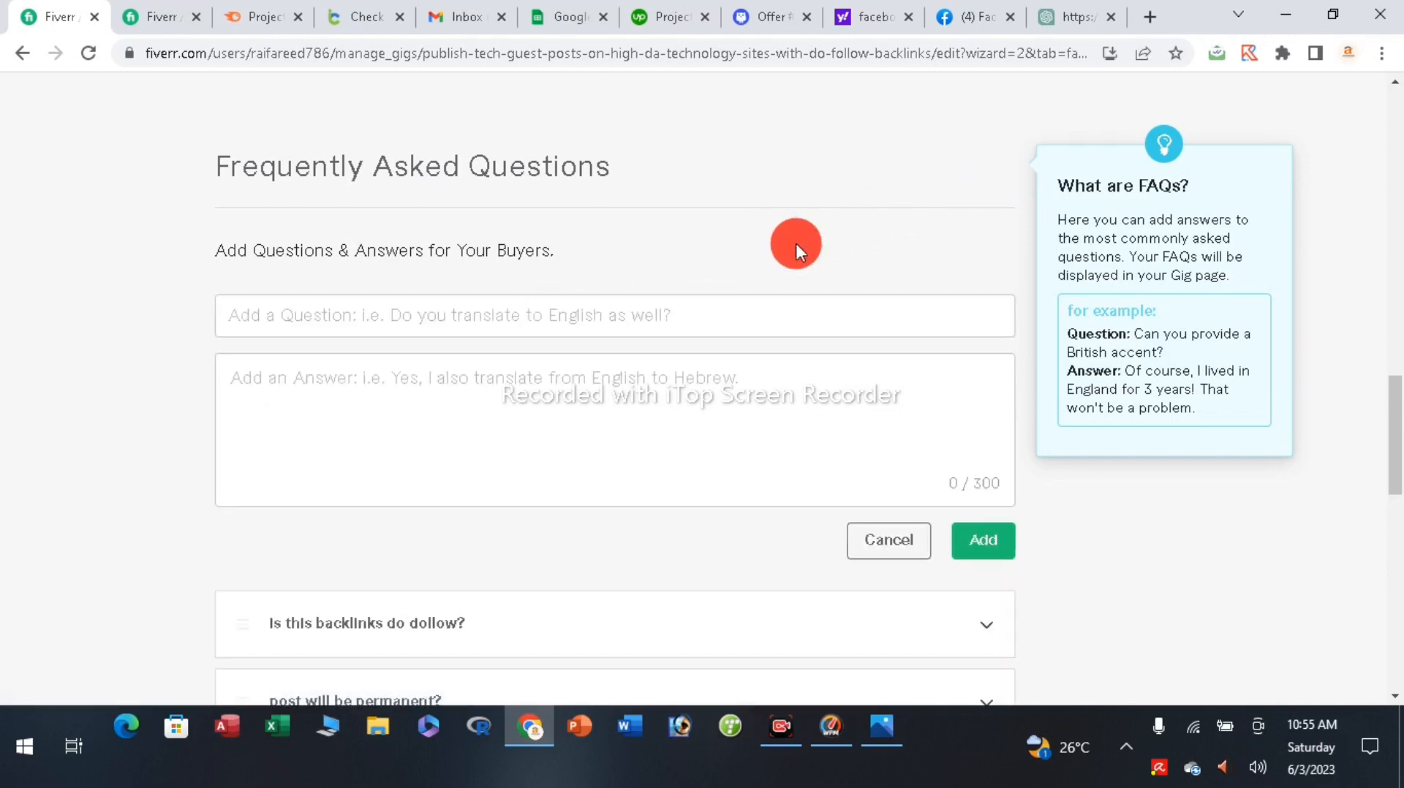
{"action": "left_click", "coordinate": [438, 316]}
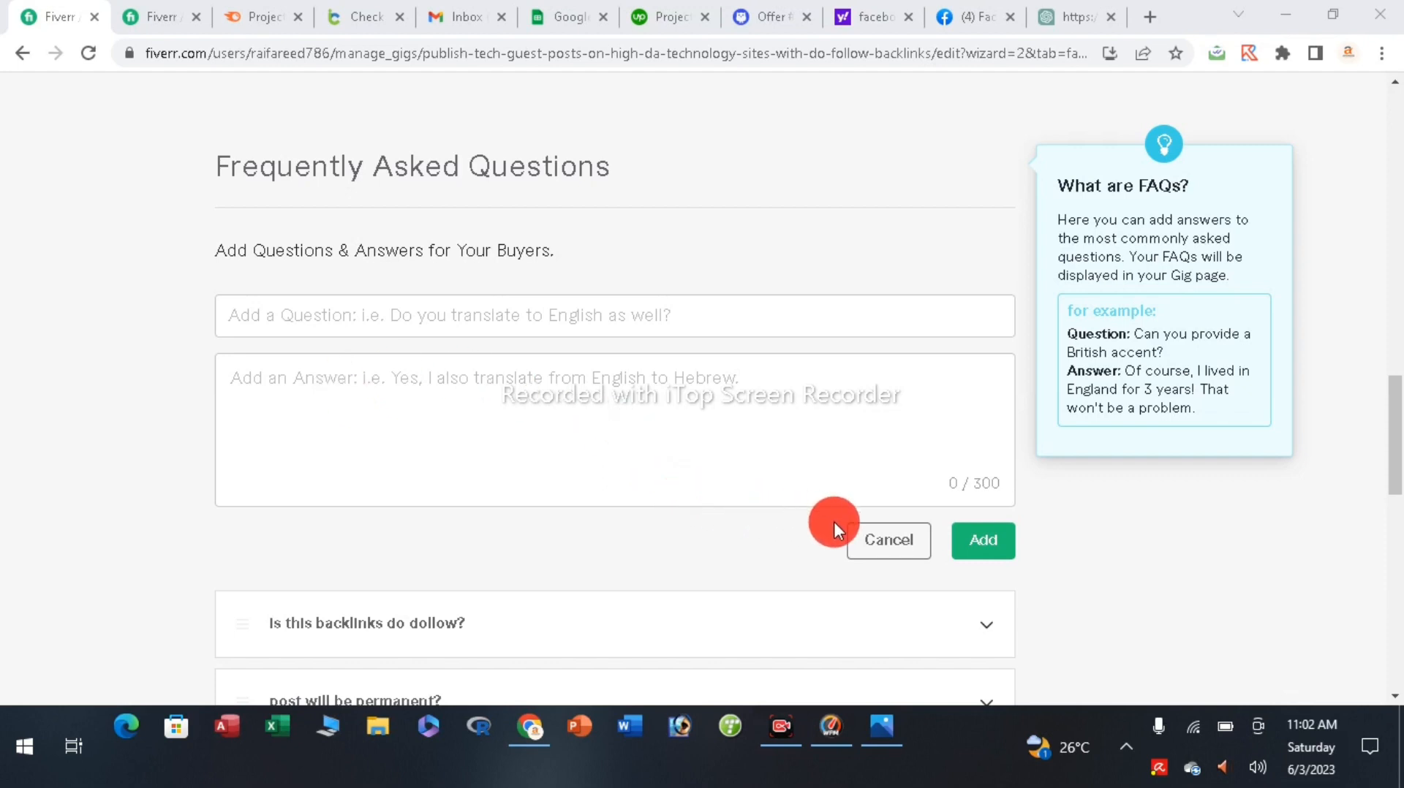
{"action": "left_click", "coordinate": [888, 539]}
- Save the gig's description and FAQ, and continue to the questions in the buyer requirements
{"action": "scroll", "coordinate": [875, 479], "scroll_direction": "down", "scroll_amount": 1}
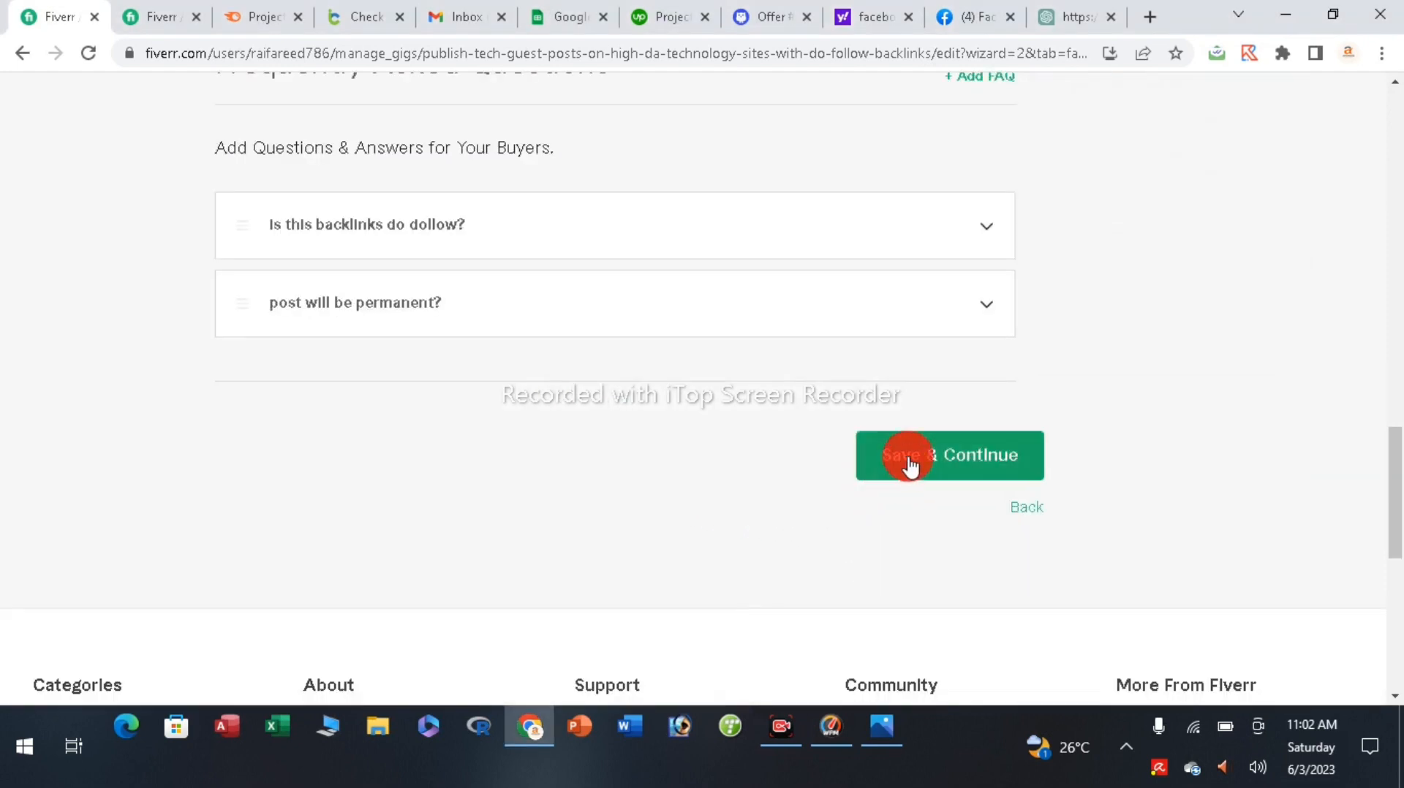
{"action": "left_click", "coordinate": [909, 463]}
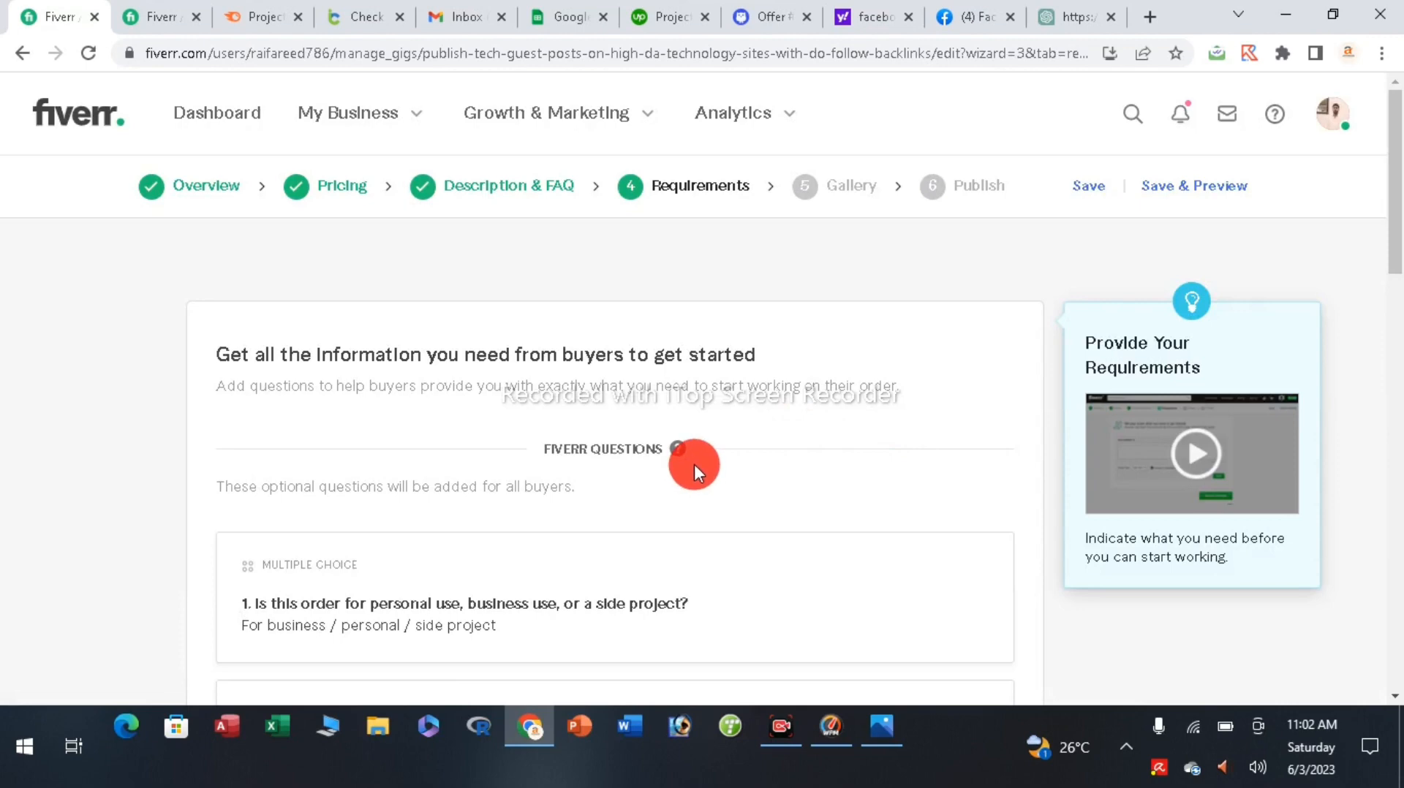
{"action": "scroll", "coordinate": [610, 499], "scroll_direction": "down", "scroll_amount": 3}
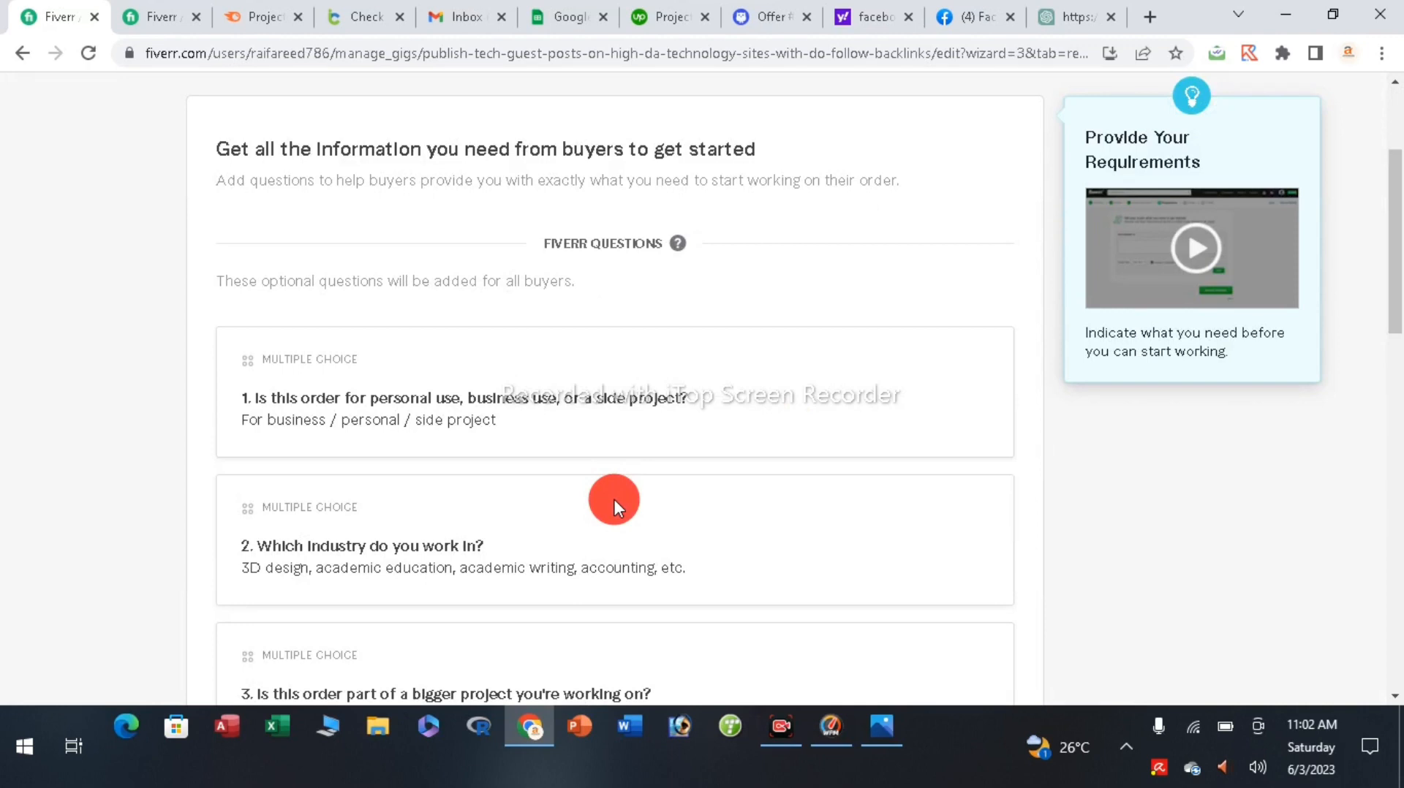
{"action": "scroll", "coordinate": [456, 301], "scroll_direction": "down", "scroll_amount": 4}
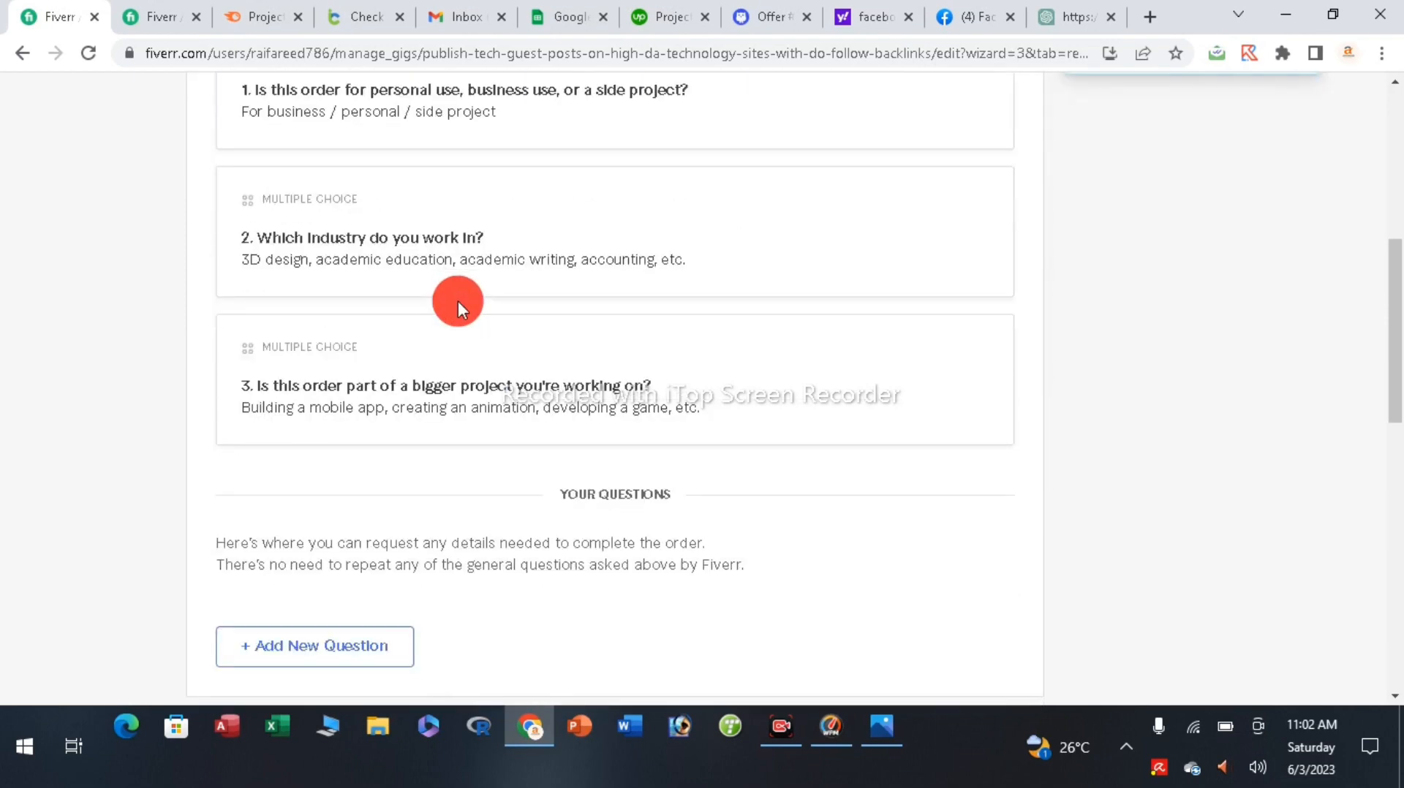
- Add the required free-text question "Please provide your Content in Word documents containing up to 500+ words" and save the buyer requirements
{"action": "scroll", "coordinate": [458, 300], "scroll_direction": "up", "scroll_amount": 4}
{"action": "scroll", "coordinate": [438, 344], "scroll_direction": "down", "scroll_amount": 6}
{"action": "left_click", "coordinate": [370, 521]}
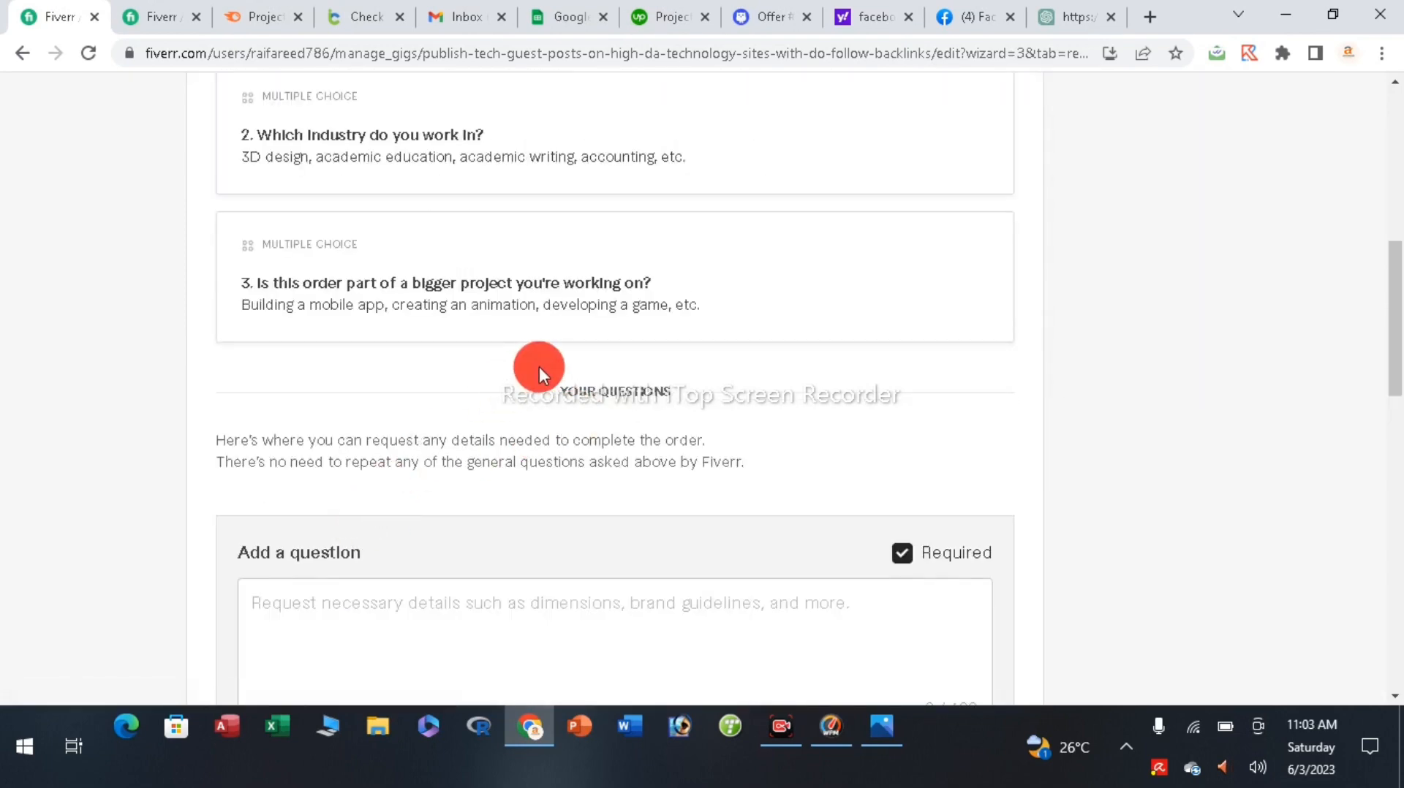
{"action": "scroll", "coordinate": [539, 366], "scroll_direction": "down", "scroll_amount": 4}
{"action": "type", "text": "Please provide your Content in Word documents containing up to 500+ words"}
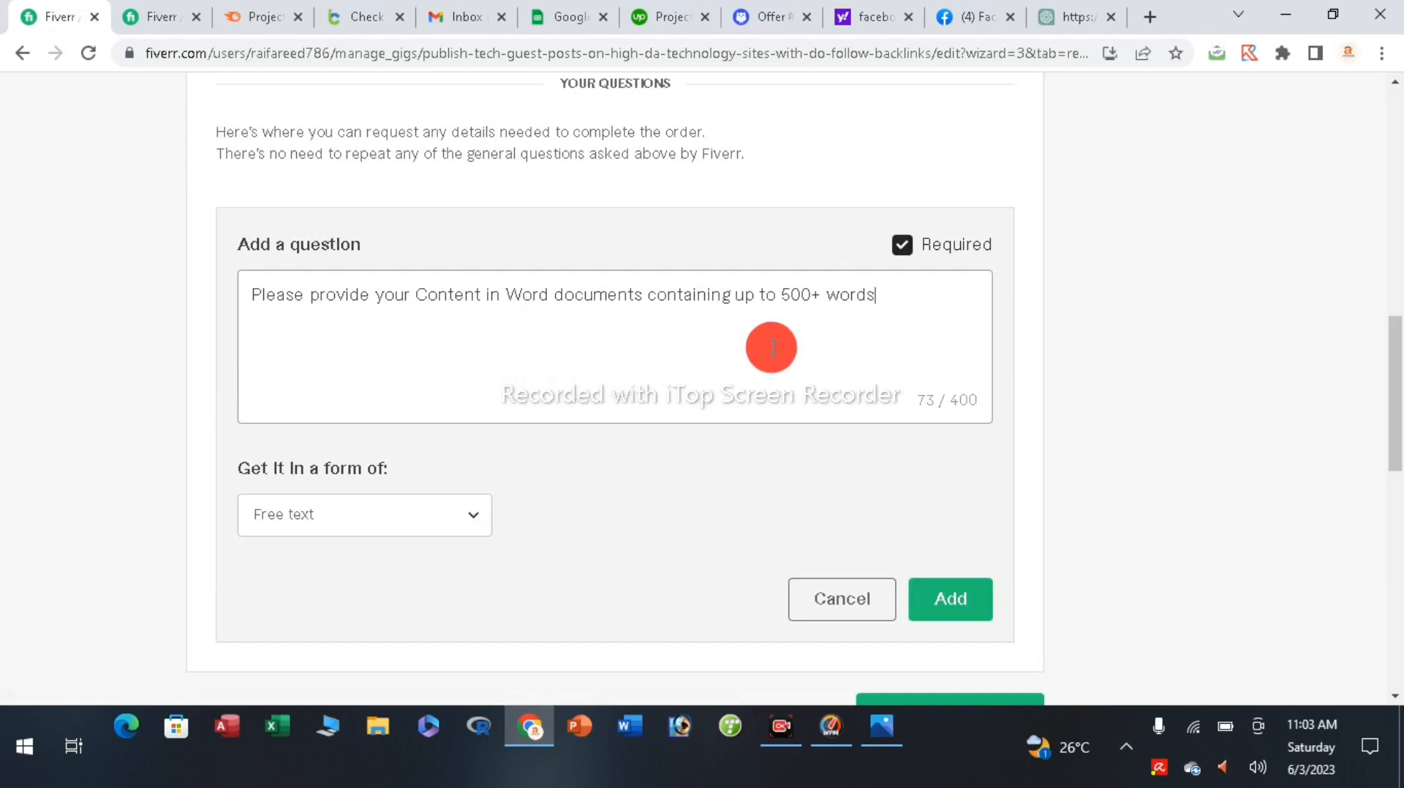
{"action": "left_click", "coordinate": [962, 605]}
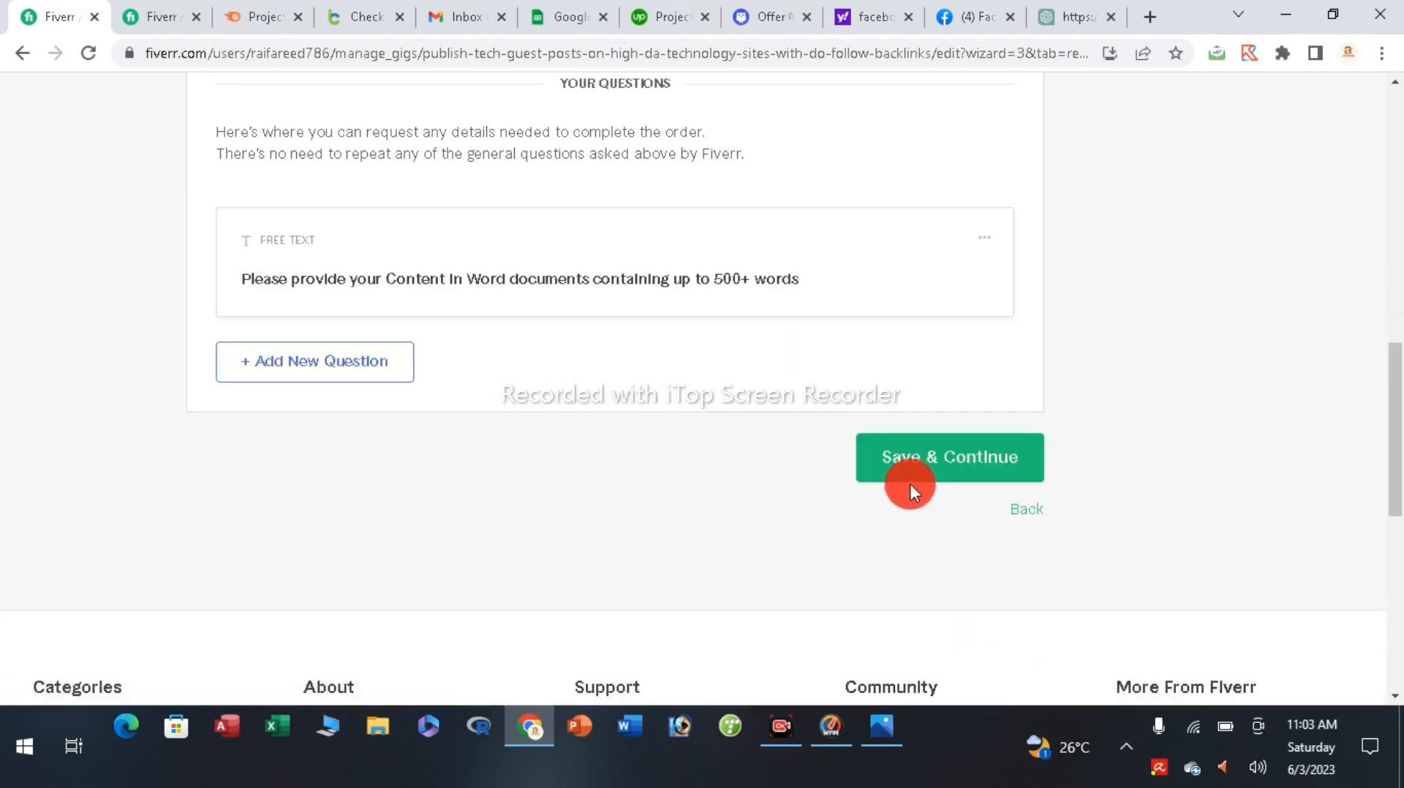
{"action": "left_click", "coordinate": [984, 465]}
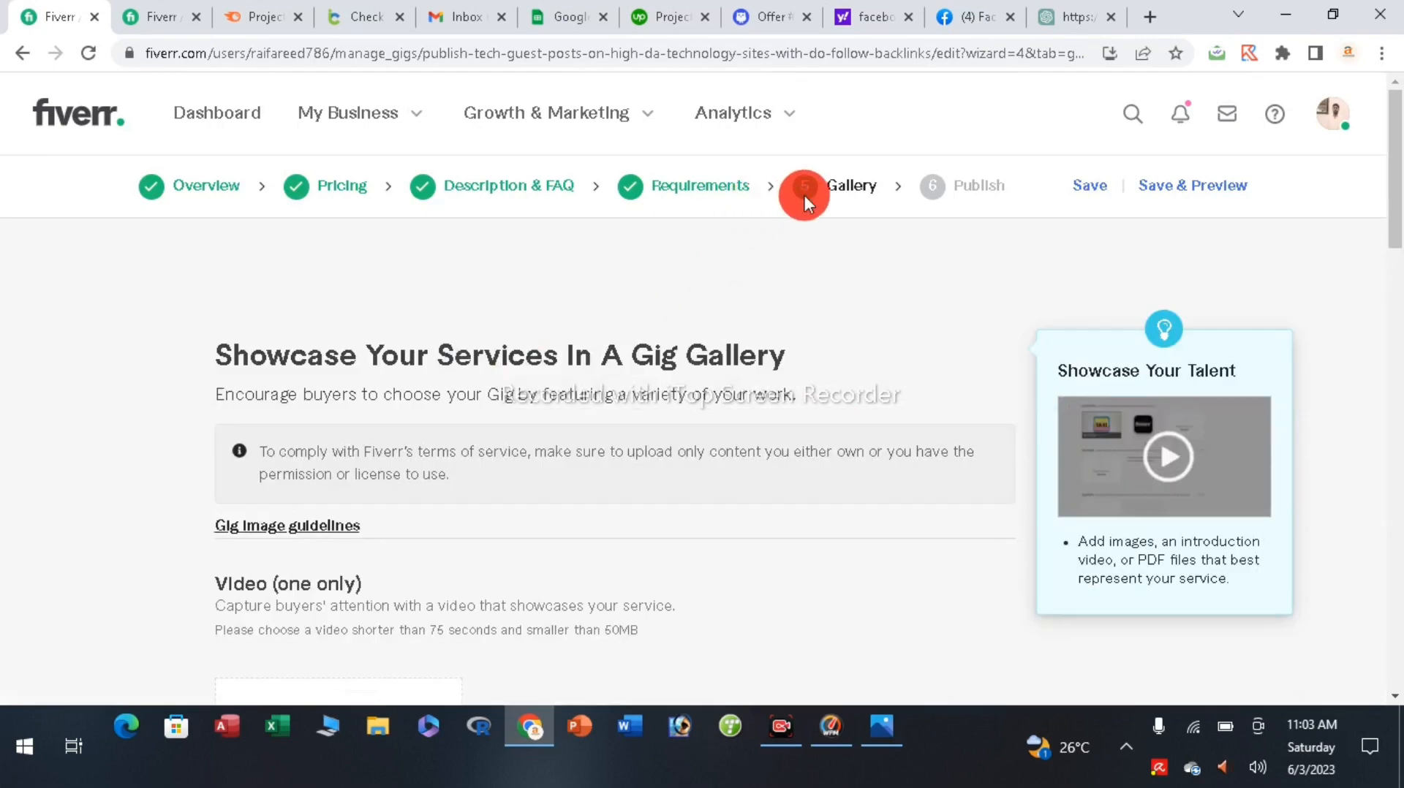
- Upload the "usa guest posting websites" image from Downloads as the gig's first gallery image, and save the gallery
{"action": "scroll", "coordinate": [674, 304], "scroll_direction": "down", "scroll_amount": 4}
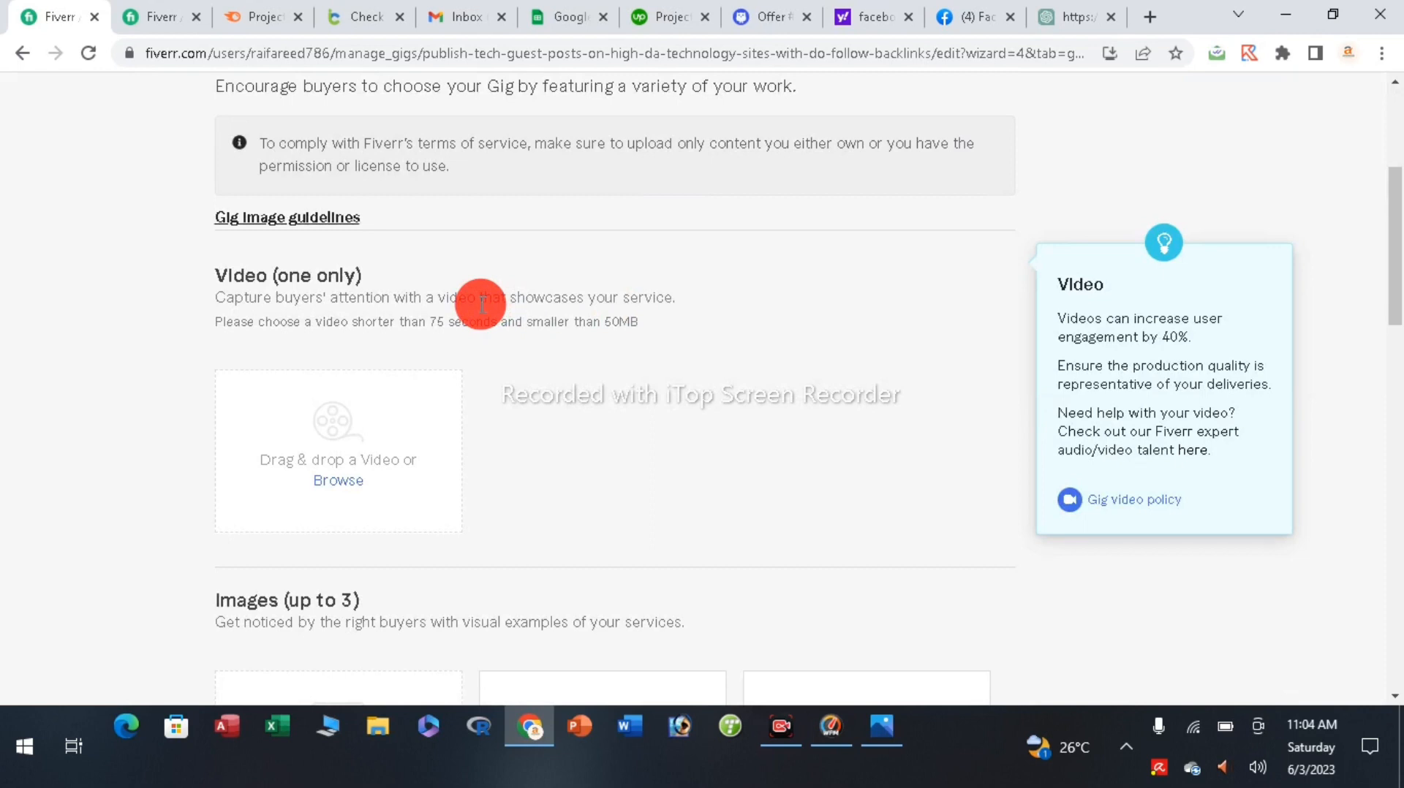
{"action": "scroll", "coordinate": [481, 304], "scroll_direction": "down", "scroll_amount": 4}
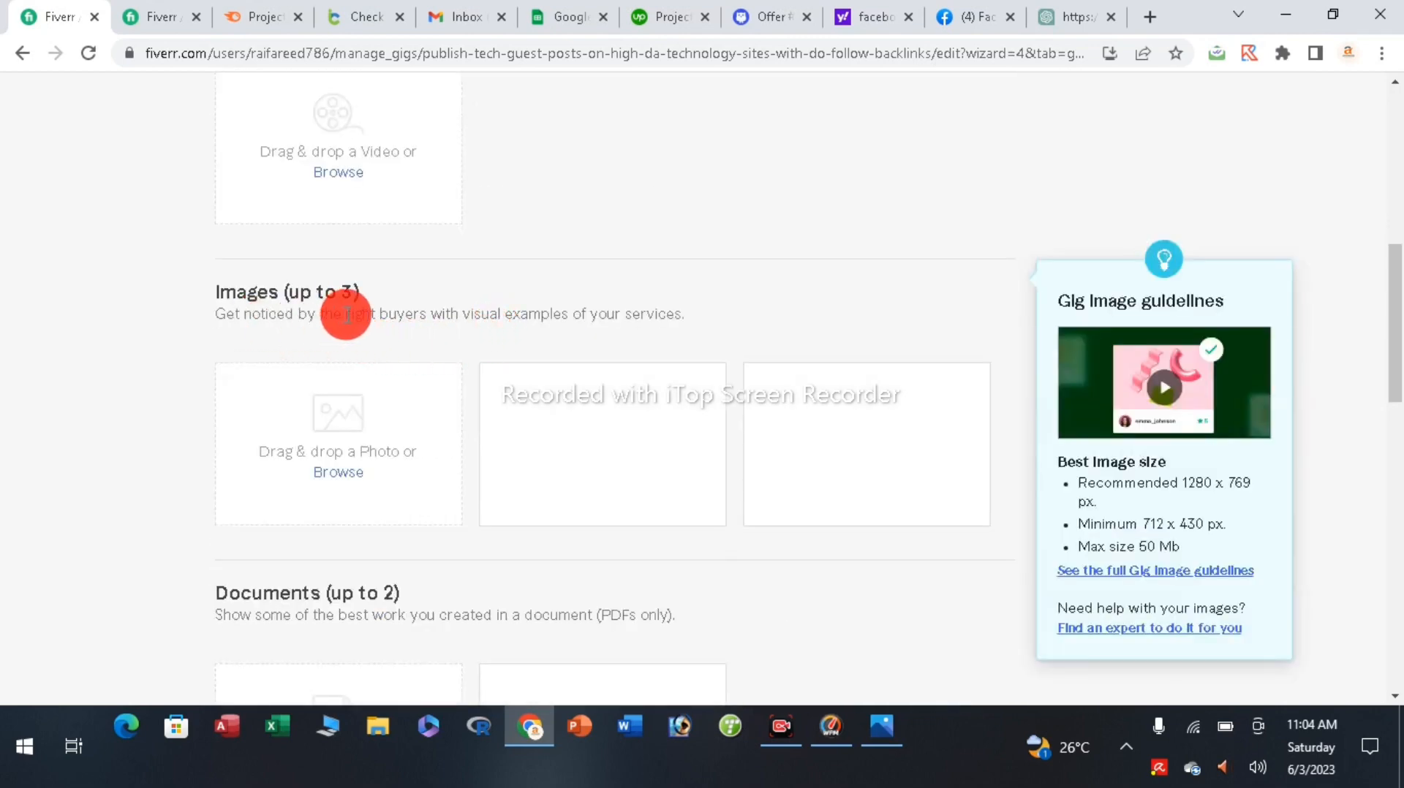
{"action": "scroll", "coordinate": [410, 314], "scroll_direction": "down", "scroll_amount": 3}
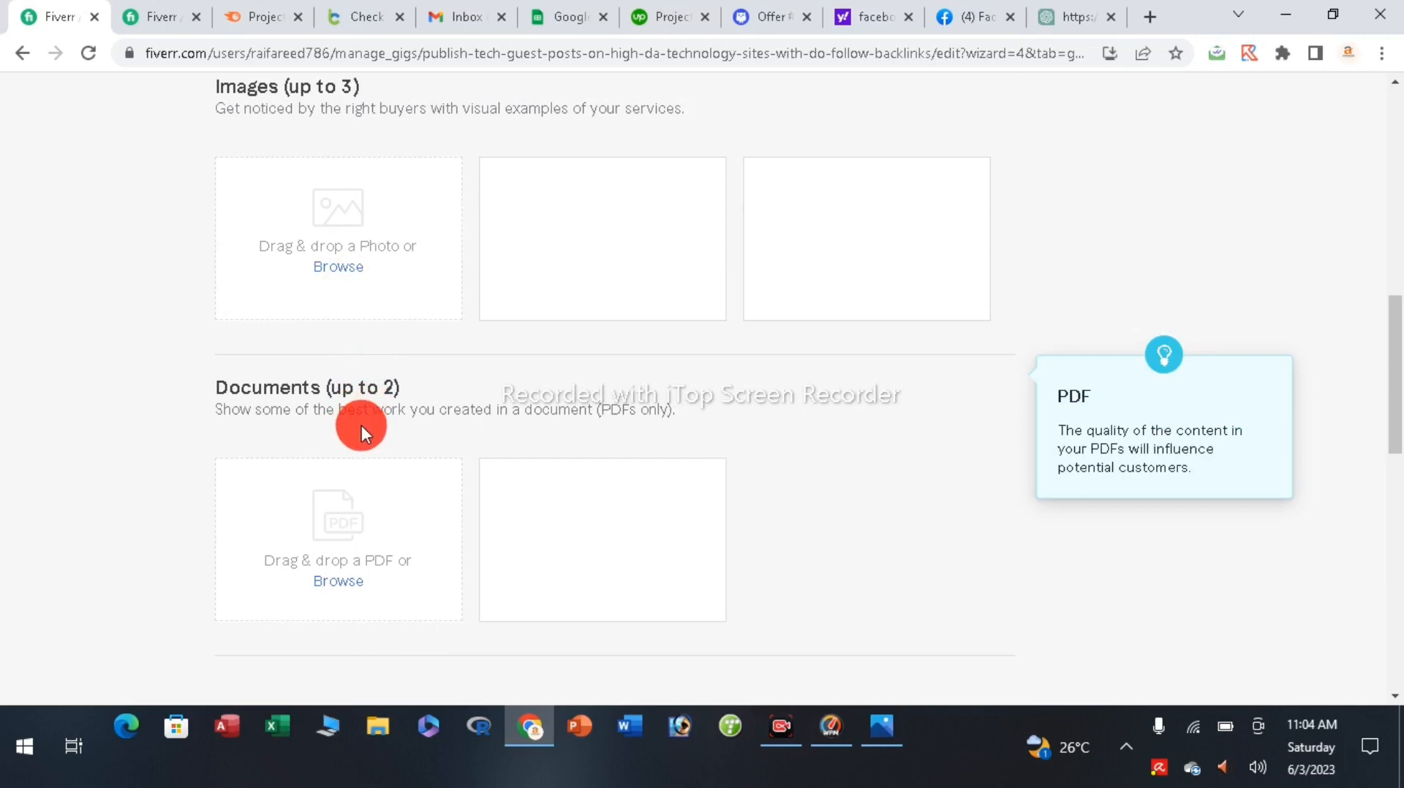
{"action": "left_click", "coordinate": [338, 282]}
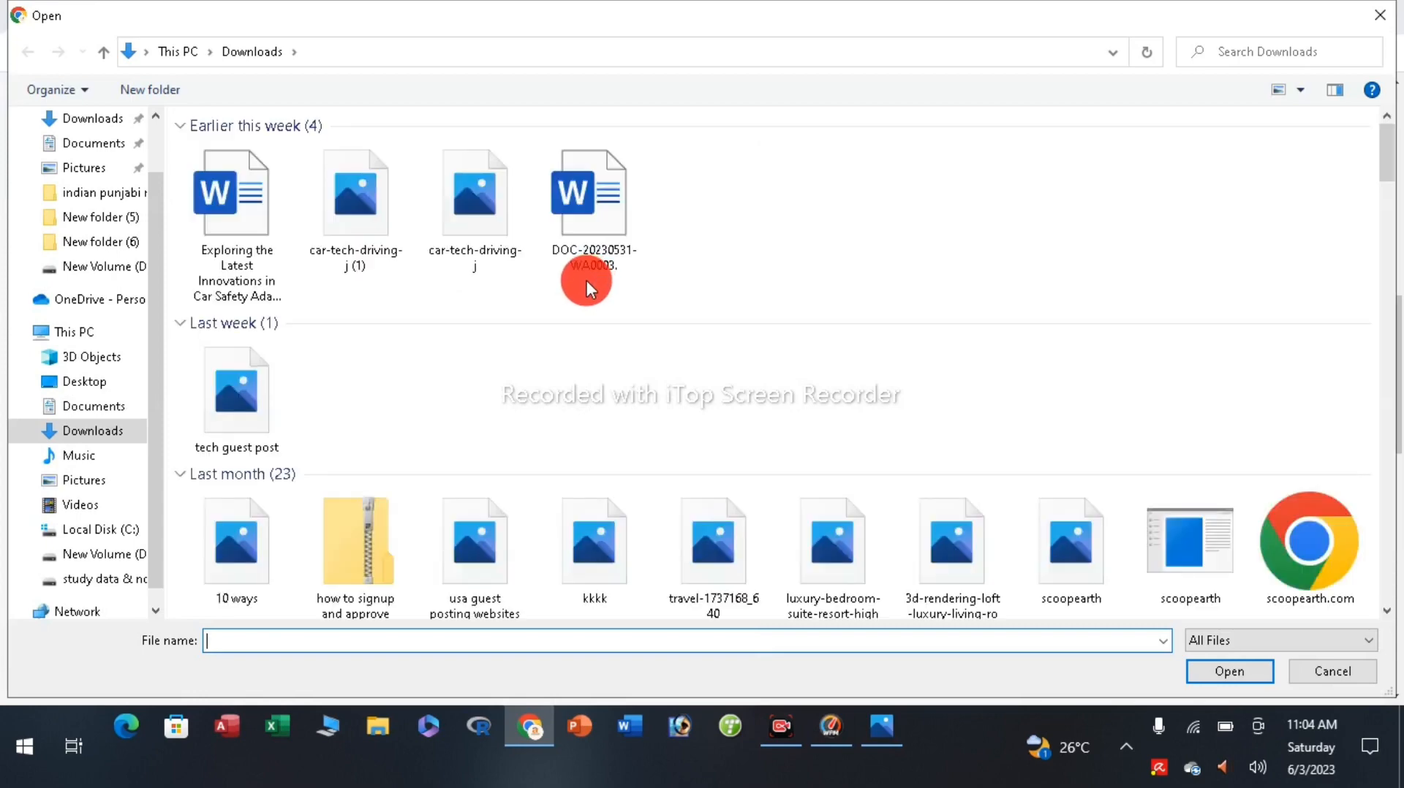
{"action": "scroll", "coordinate": [592, 284], "scroll_direction": "down", "scroll_amount": 5}
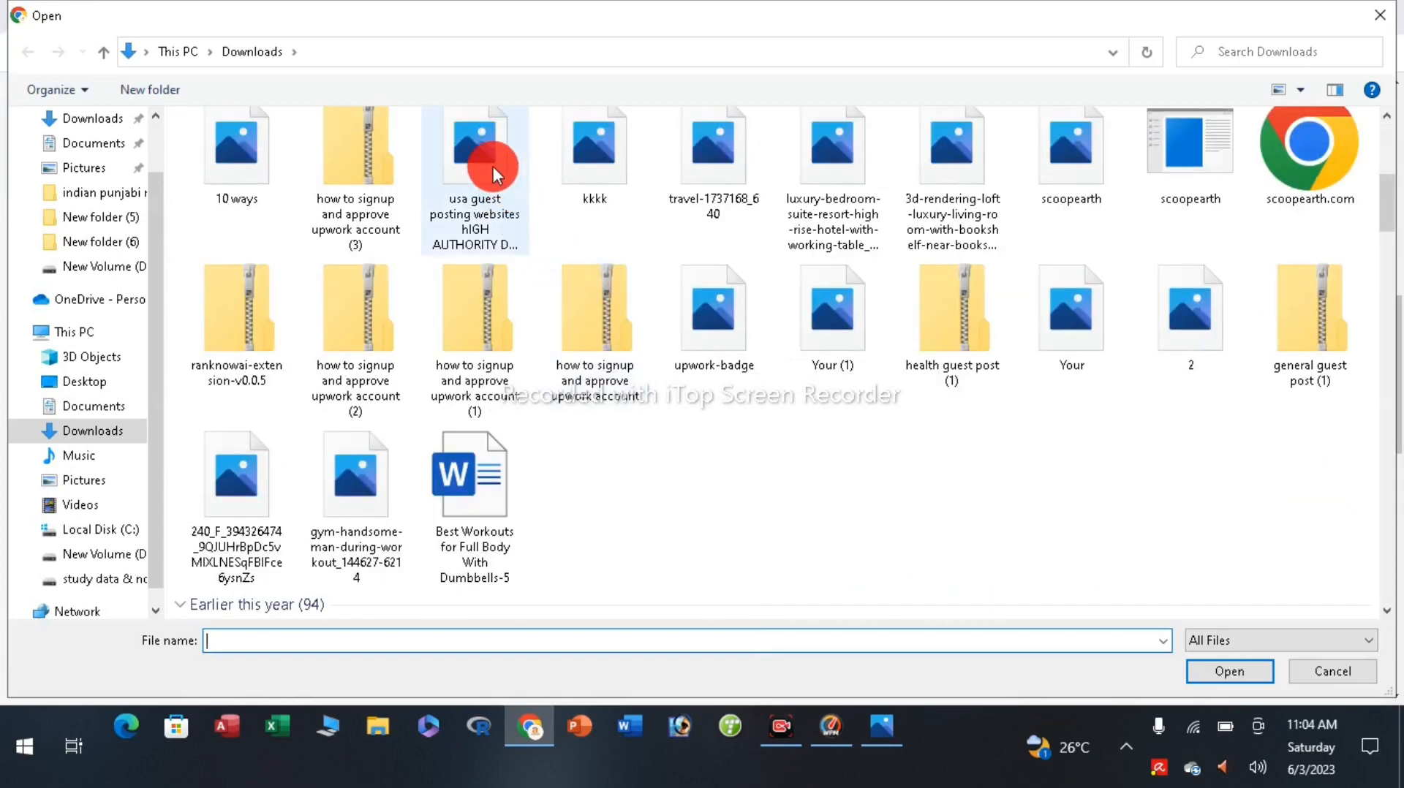
{"action": "double_click", "coordinate": [493, 165]}
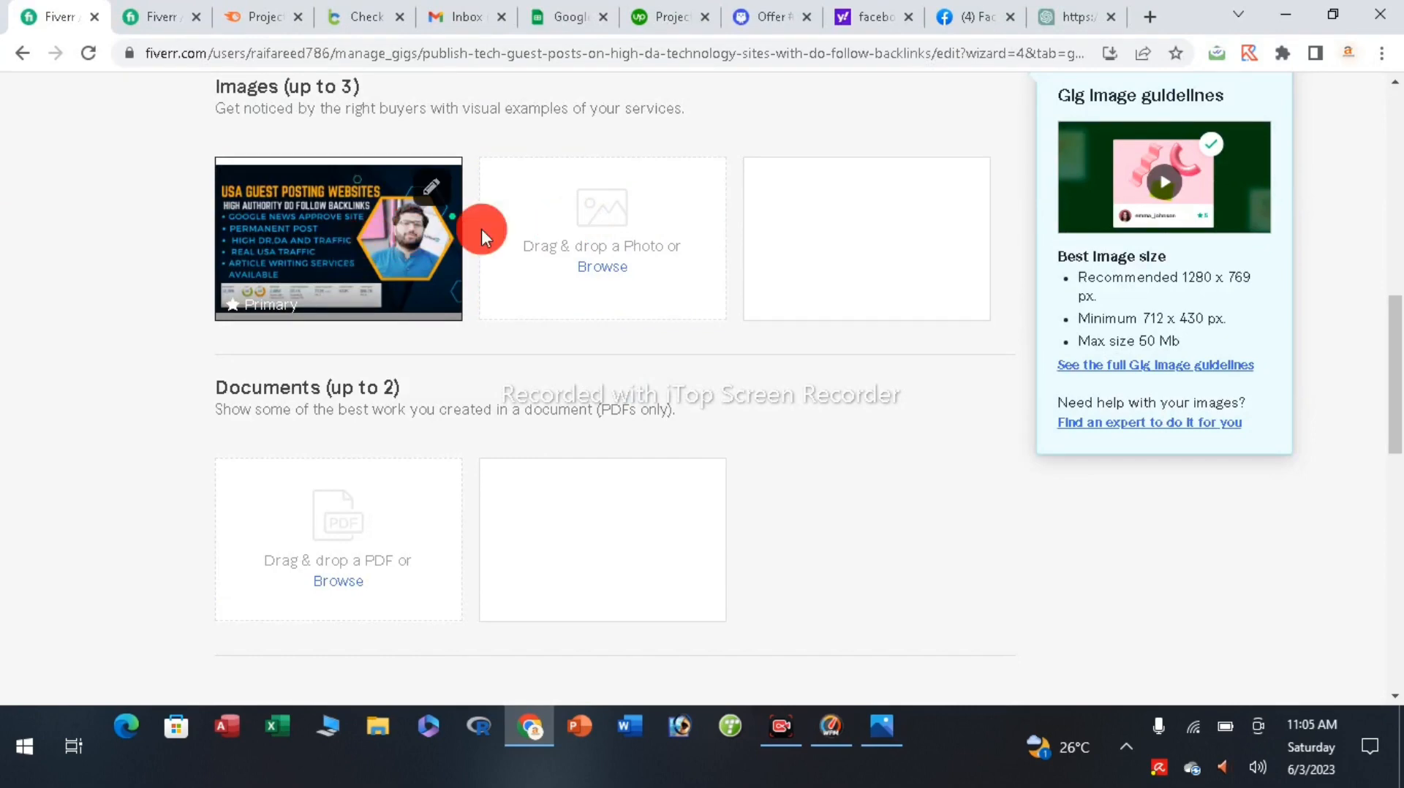
{"action": "scroll", "coordinate": [620, 267], "scroll_direction": "down", "scroll_amount": 5}
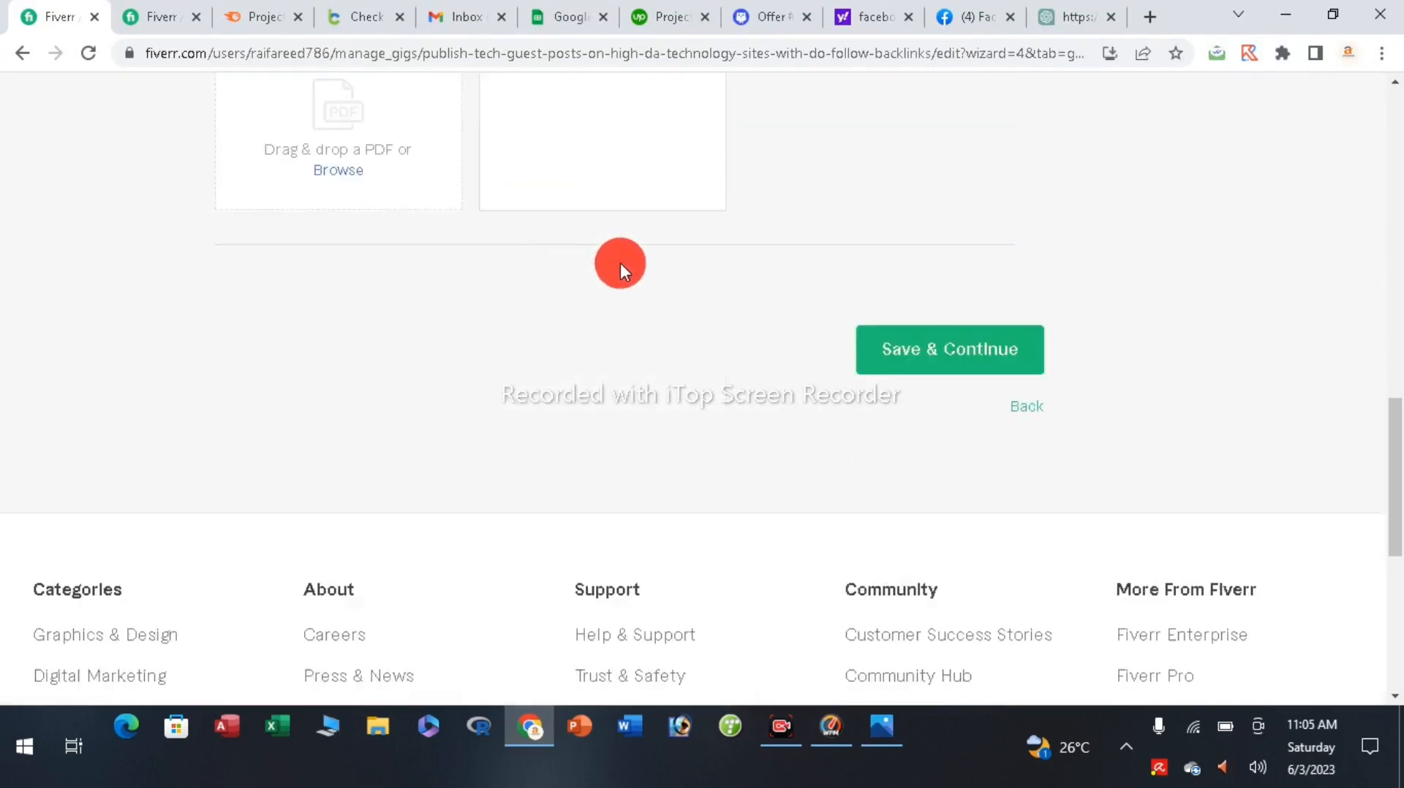
{"action": "left_click", "coordinate": [903, 351]}
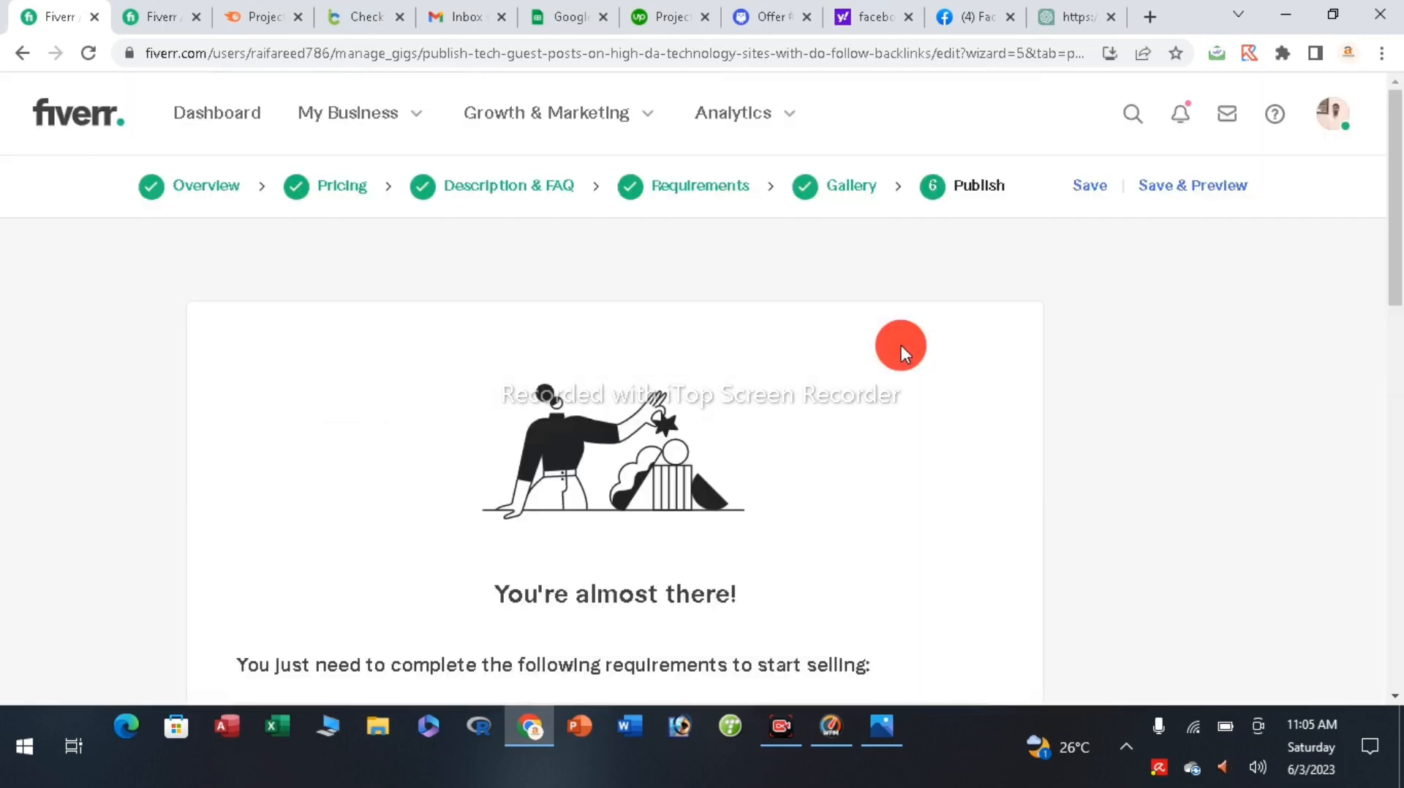
- Review the remaining selling requirements and publish the gig
{"action": "scroll", "coordinate": [889, 341], "scroll_direction": "down", "scroll_amount": 3}
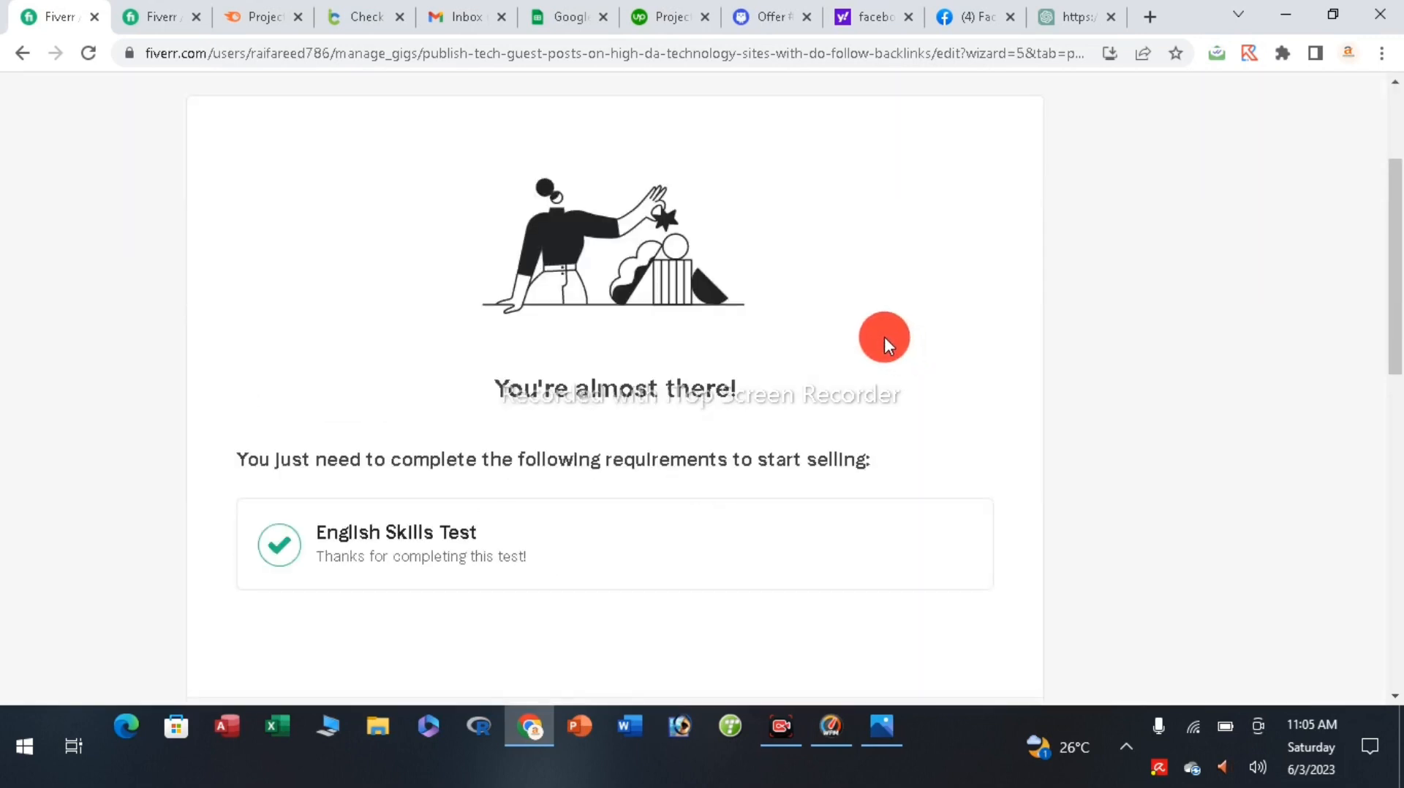
{"action": "scroll", "coordinate": [884, 336], "scroll_direction": "down", "scroll_amount": 3}
{"action": "scroll", "coordinate": [910, 398], "scroll_direction": "down", "scroll_amount": 2}
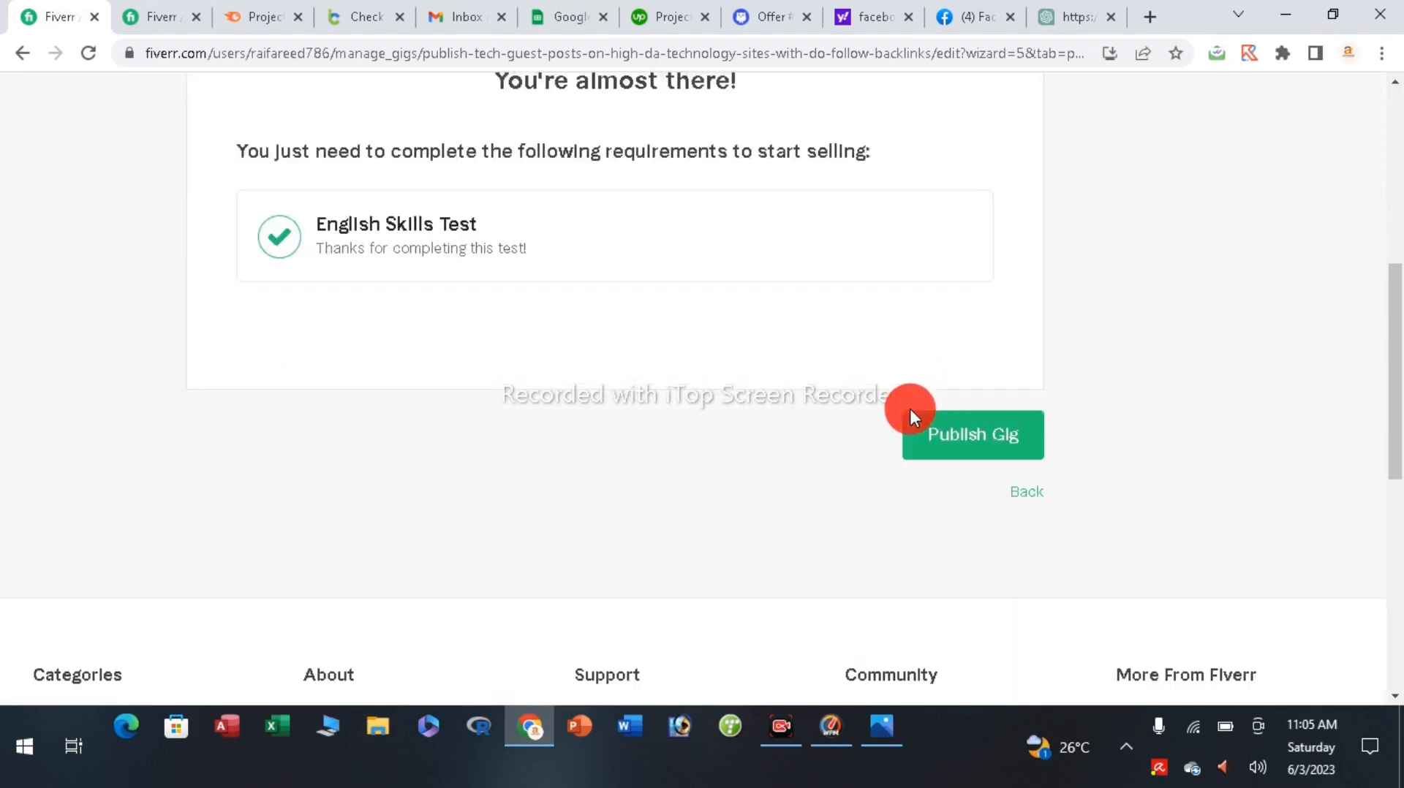
{"action": "left_click", "coordinate": [942, 437]}
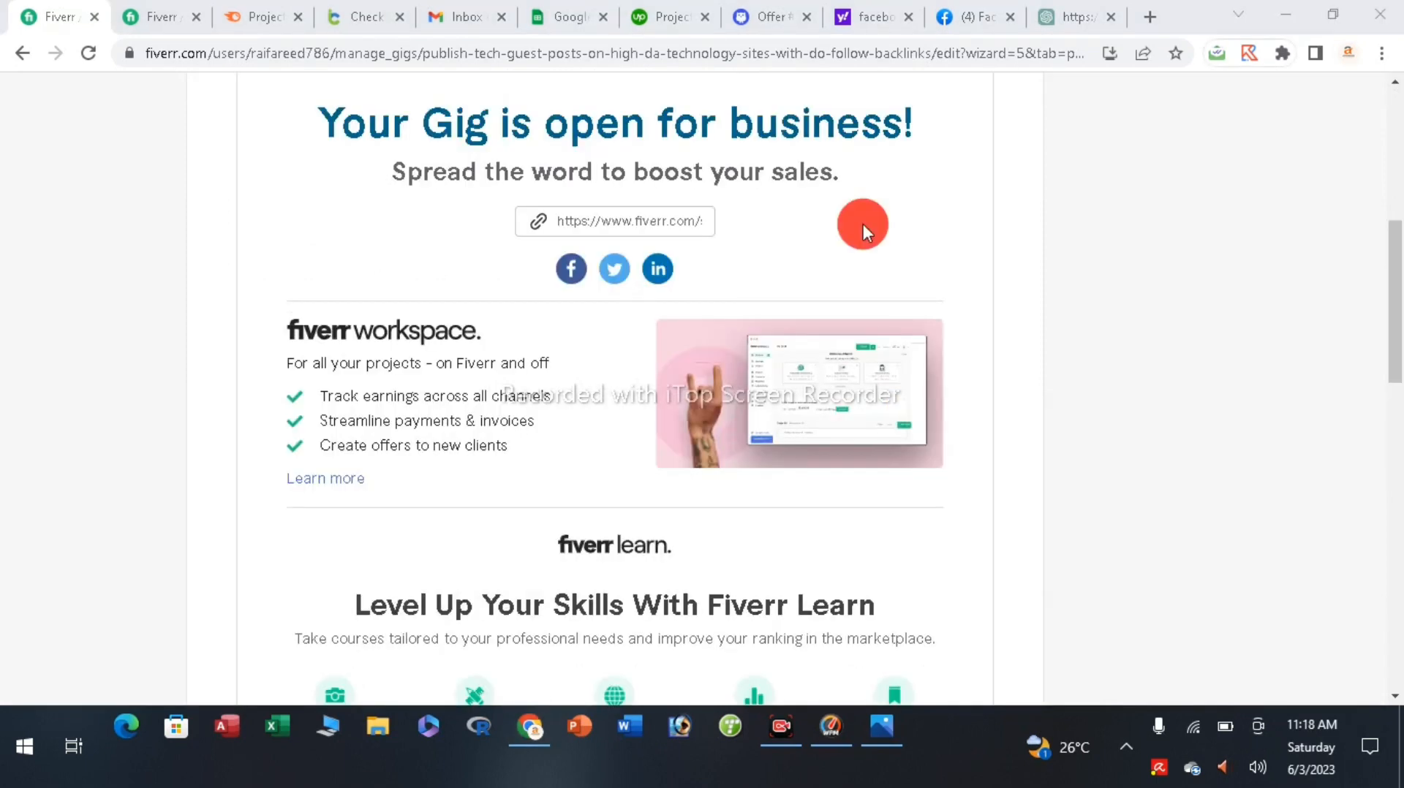